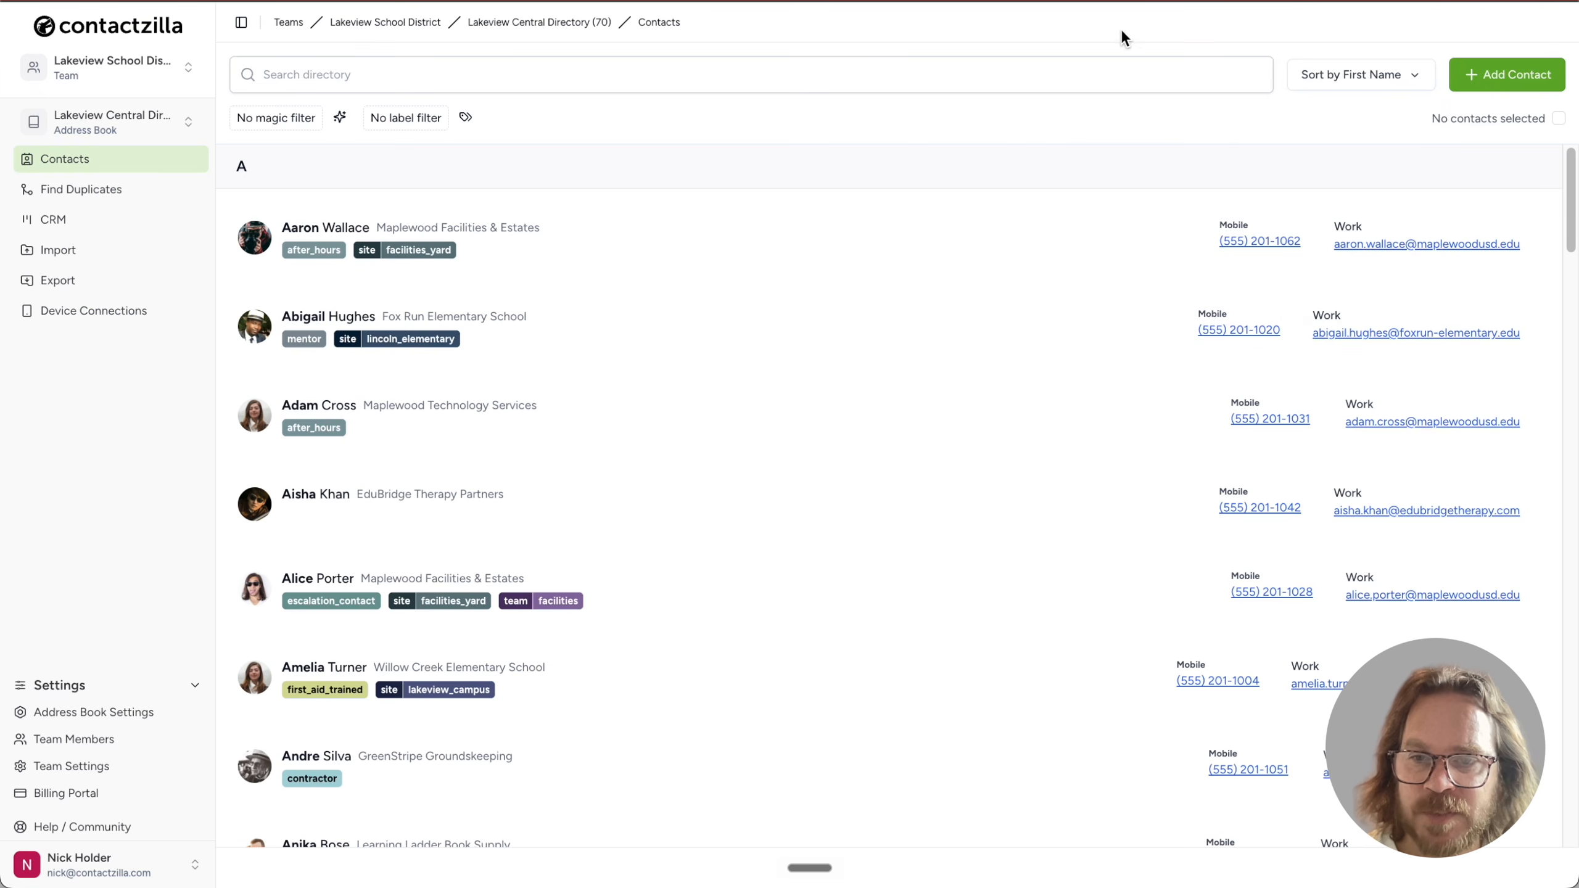
Open a contact's details, then review the Import page's list of available importers
scroll(800, 568, down, 5)
scroll(800, 567, down, 3)
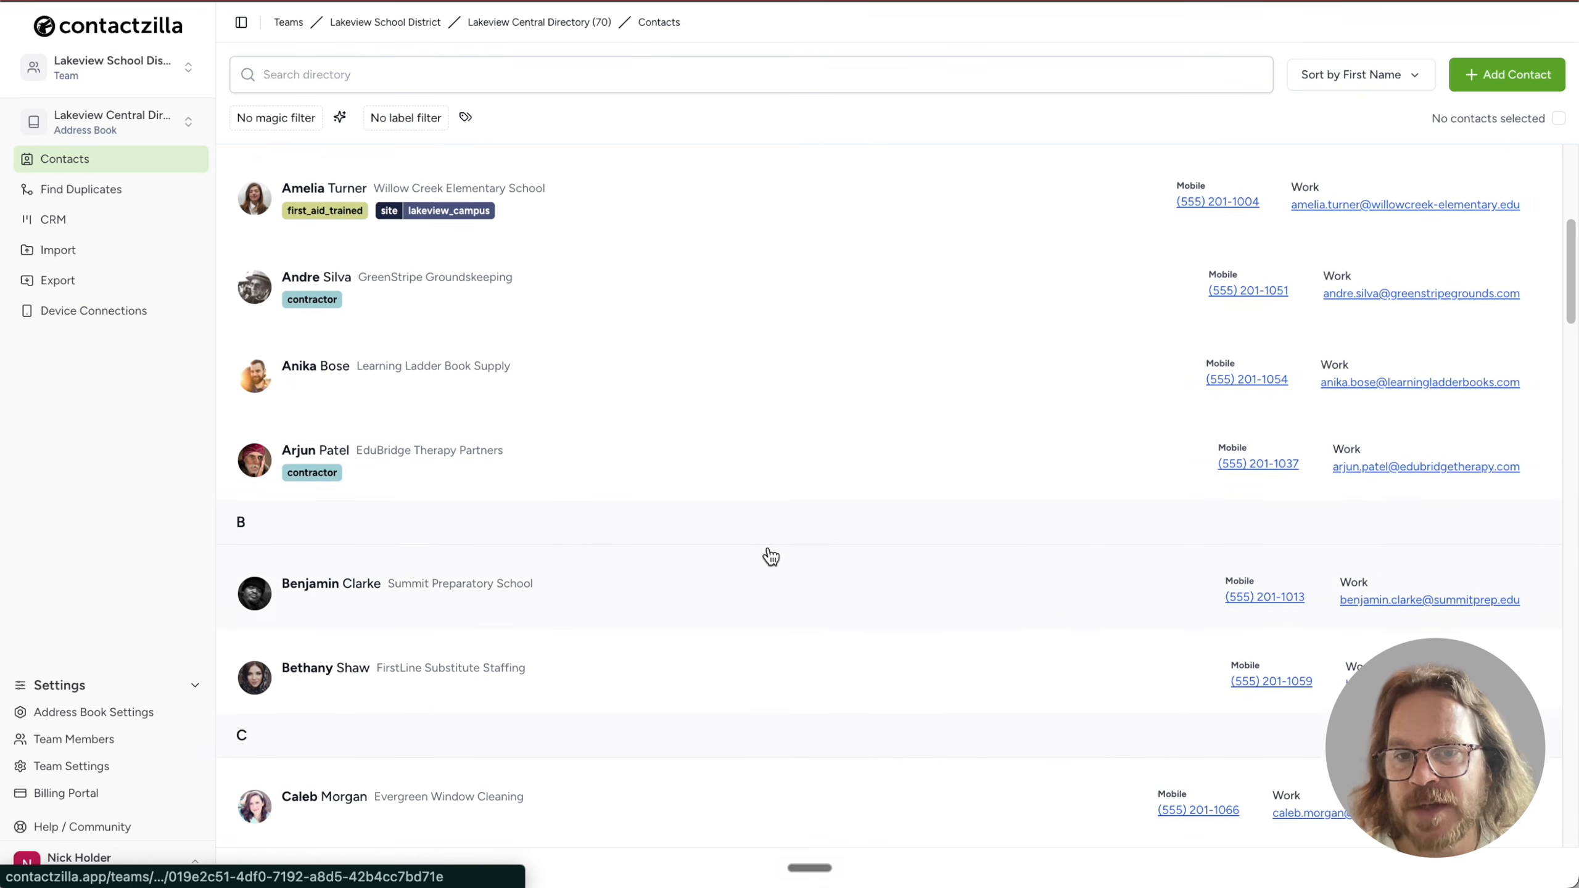
click(641, 363)
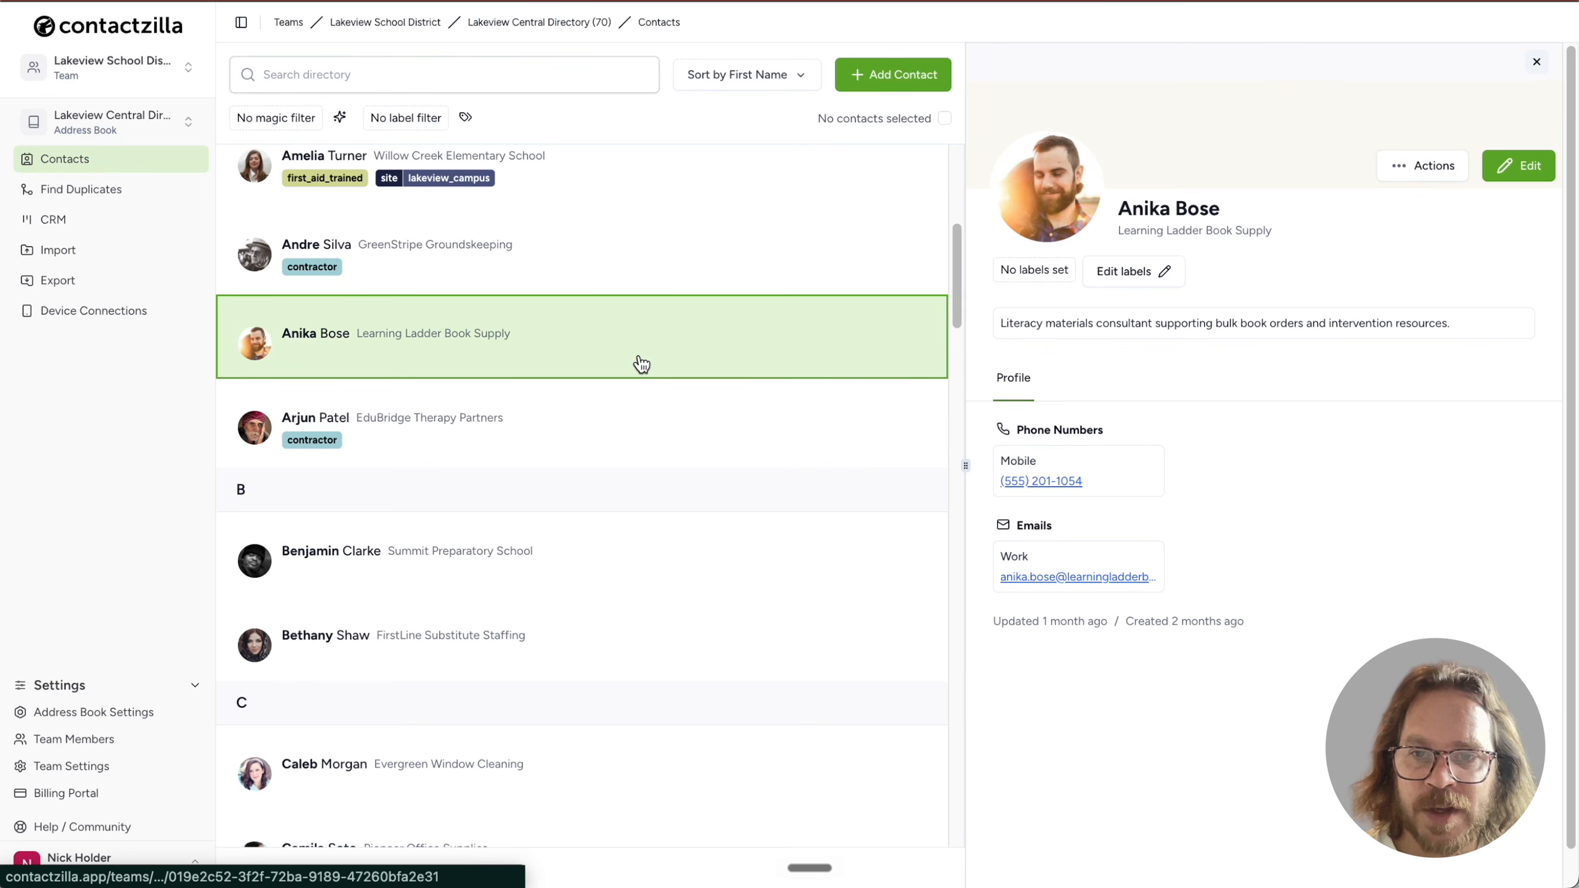
click(125, 261)
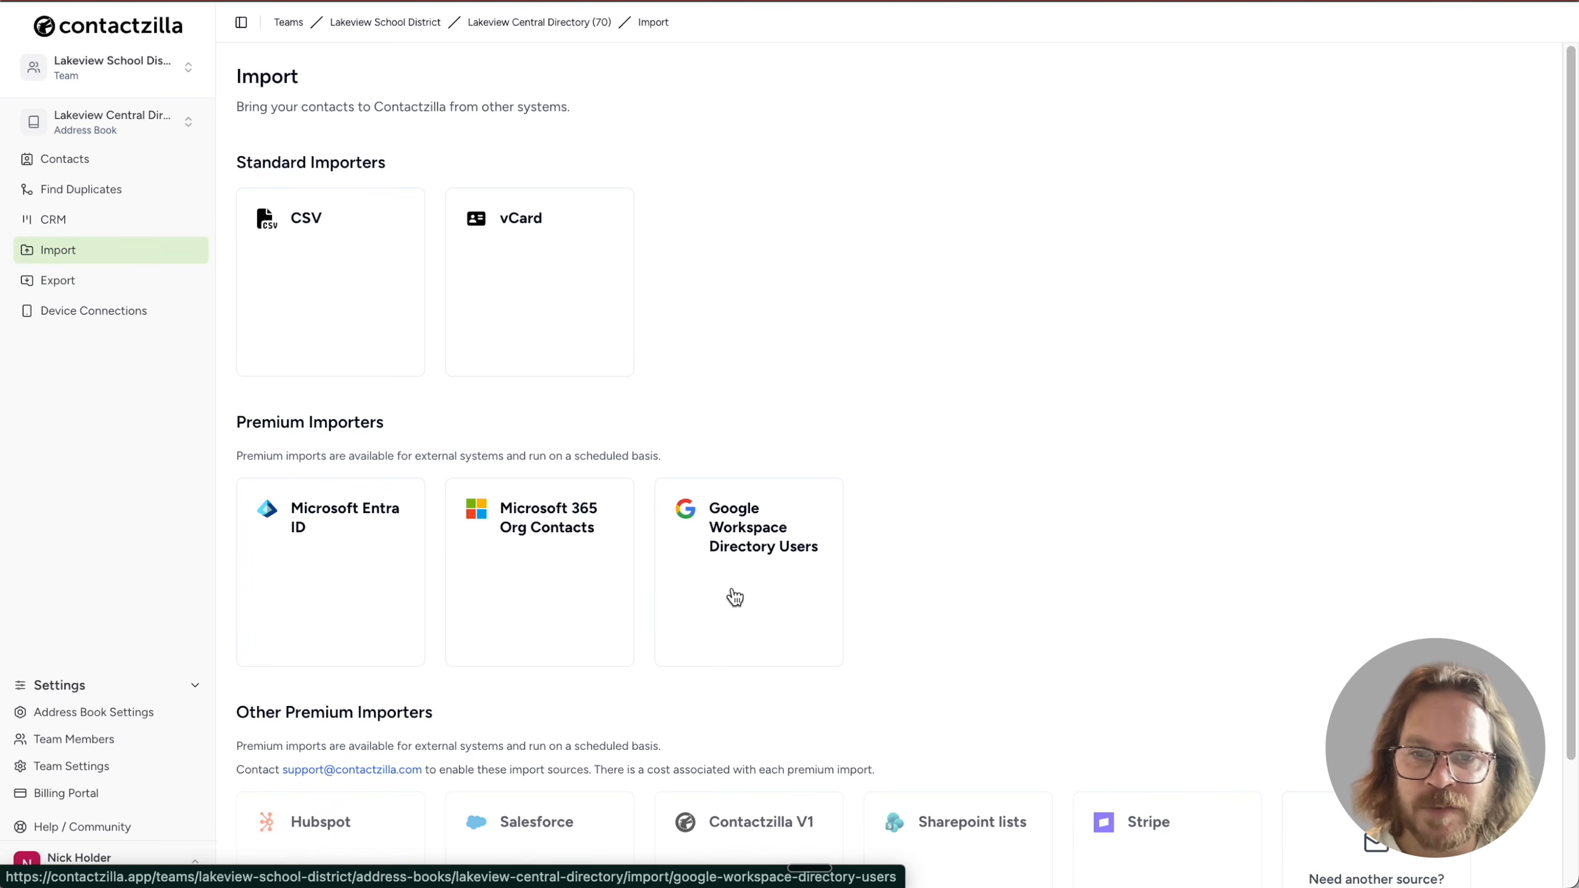
scroll(734, 597, down, 3)
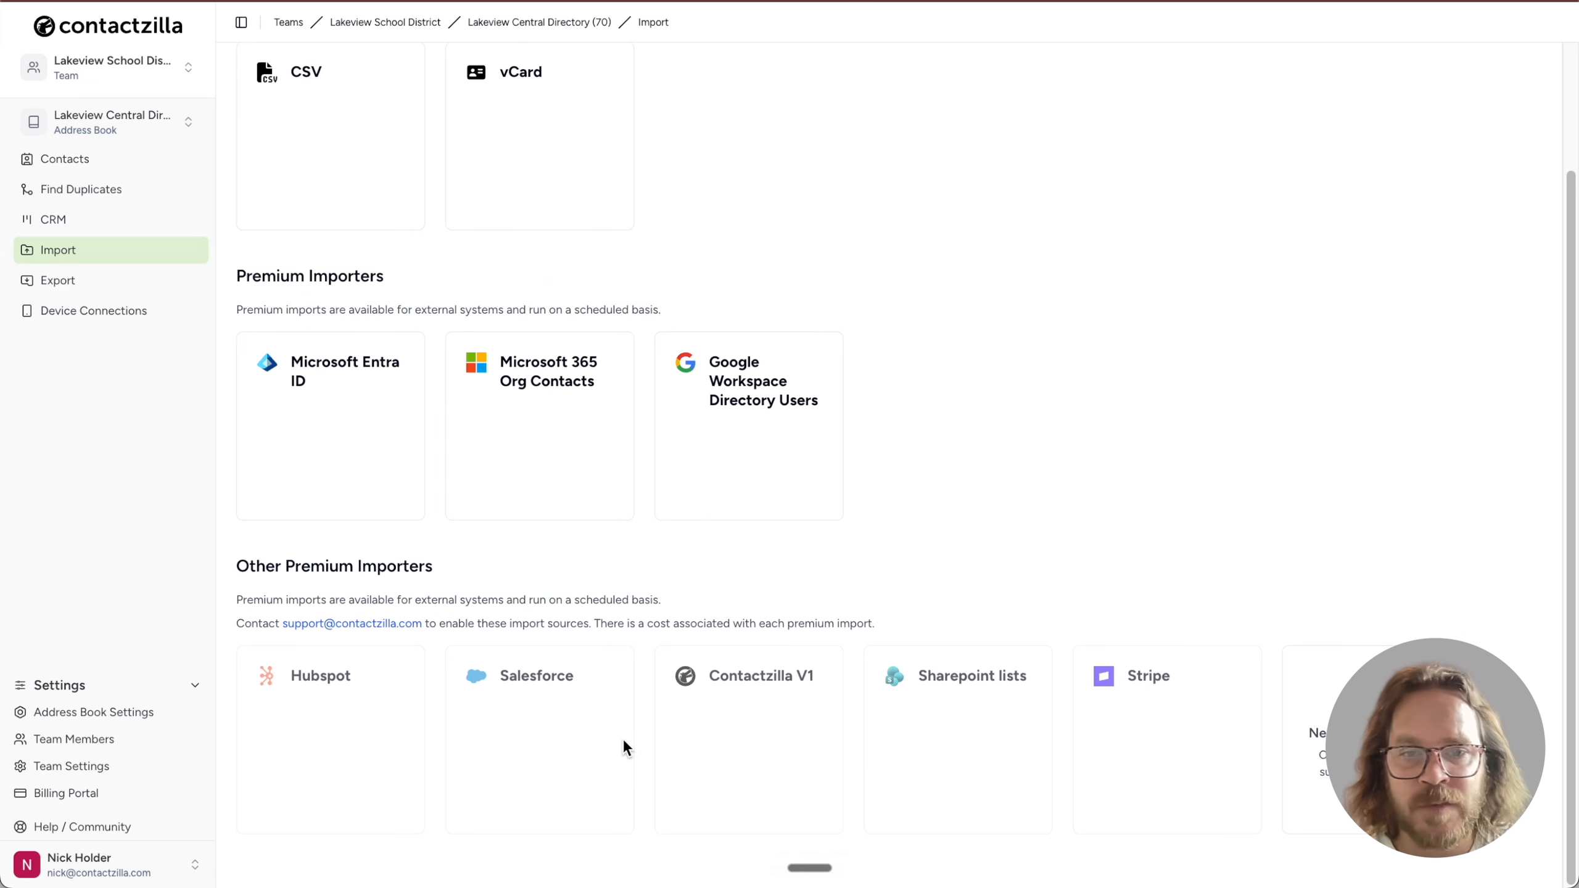
scroll(402, 543, up, 3)
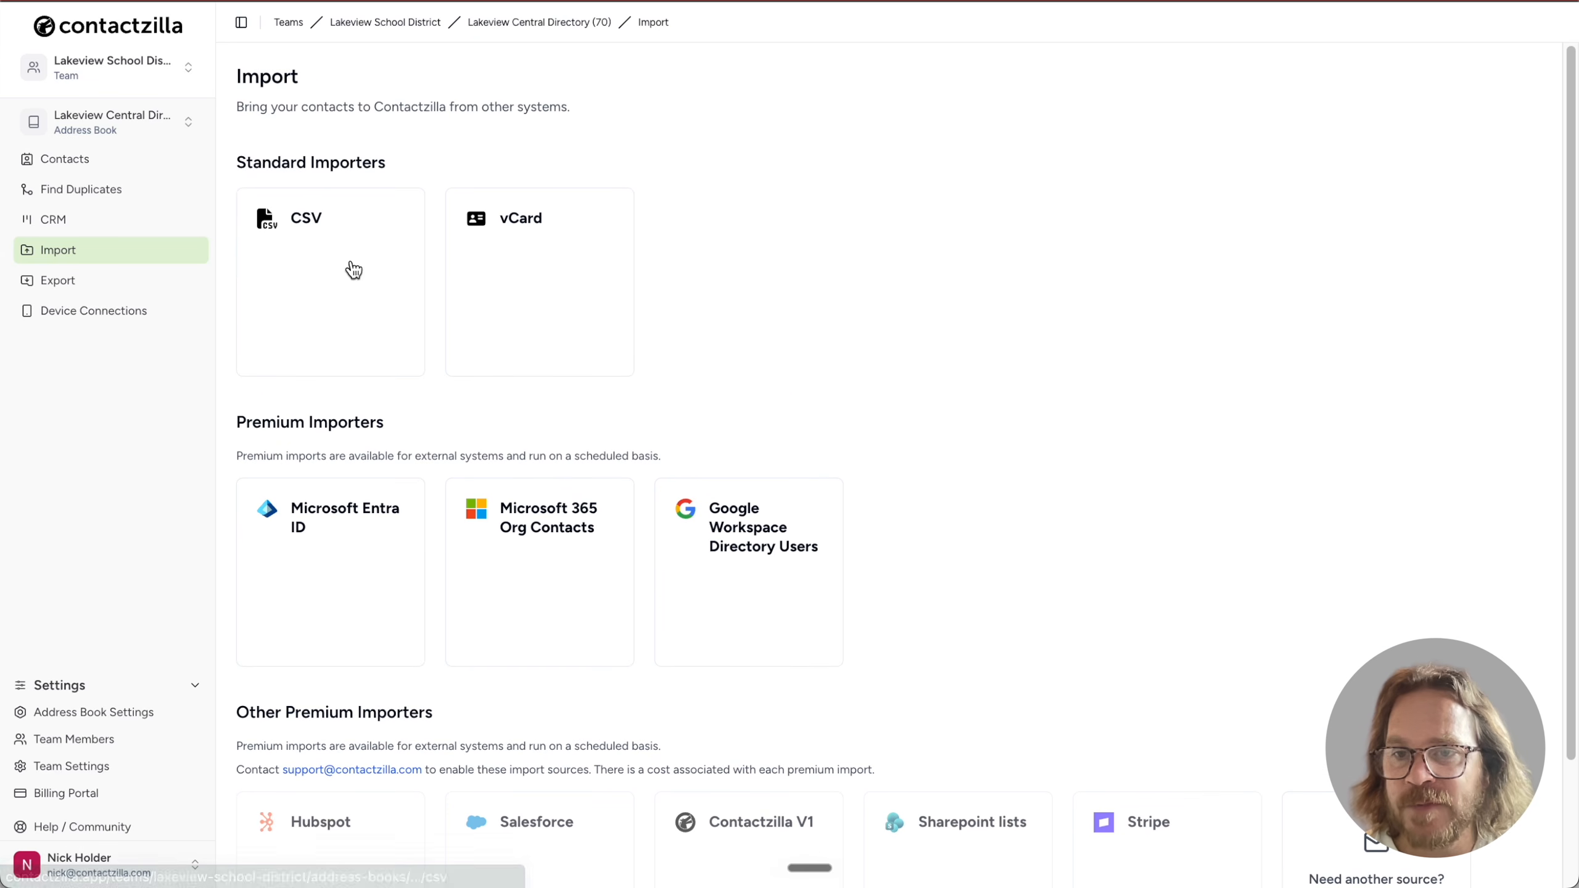
Return to the Lakeview Central Directory contacts and open its Device Connections page
click(149, 169)
scroll(486, 483, down, 8)
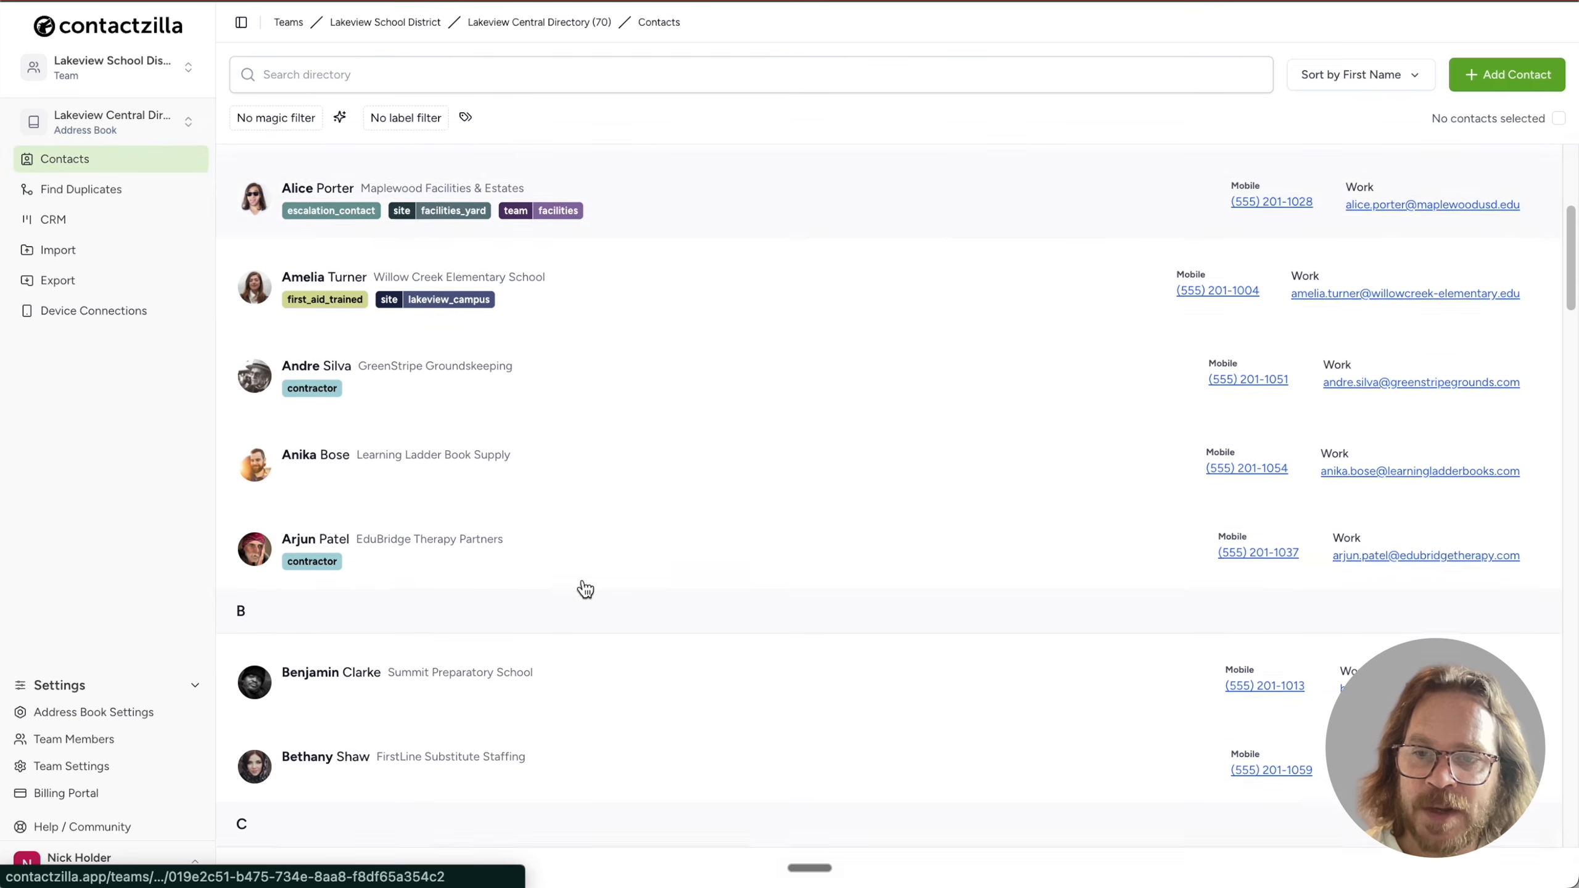
click(183, 122)
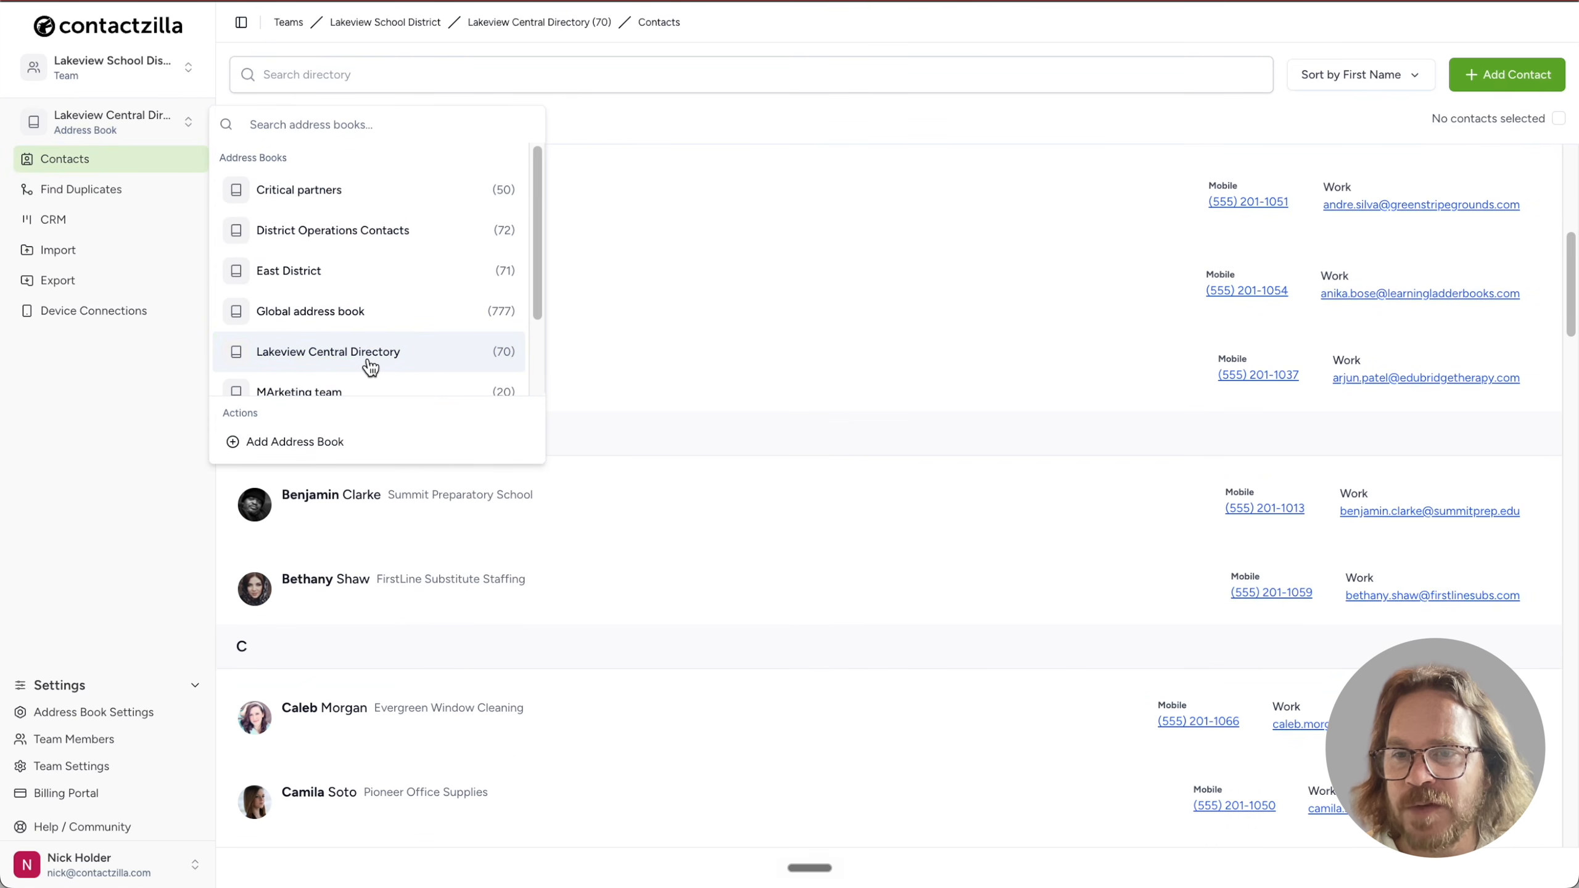
click(147, 401)
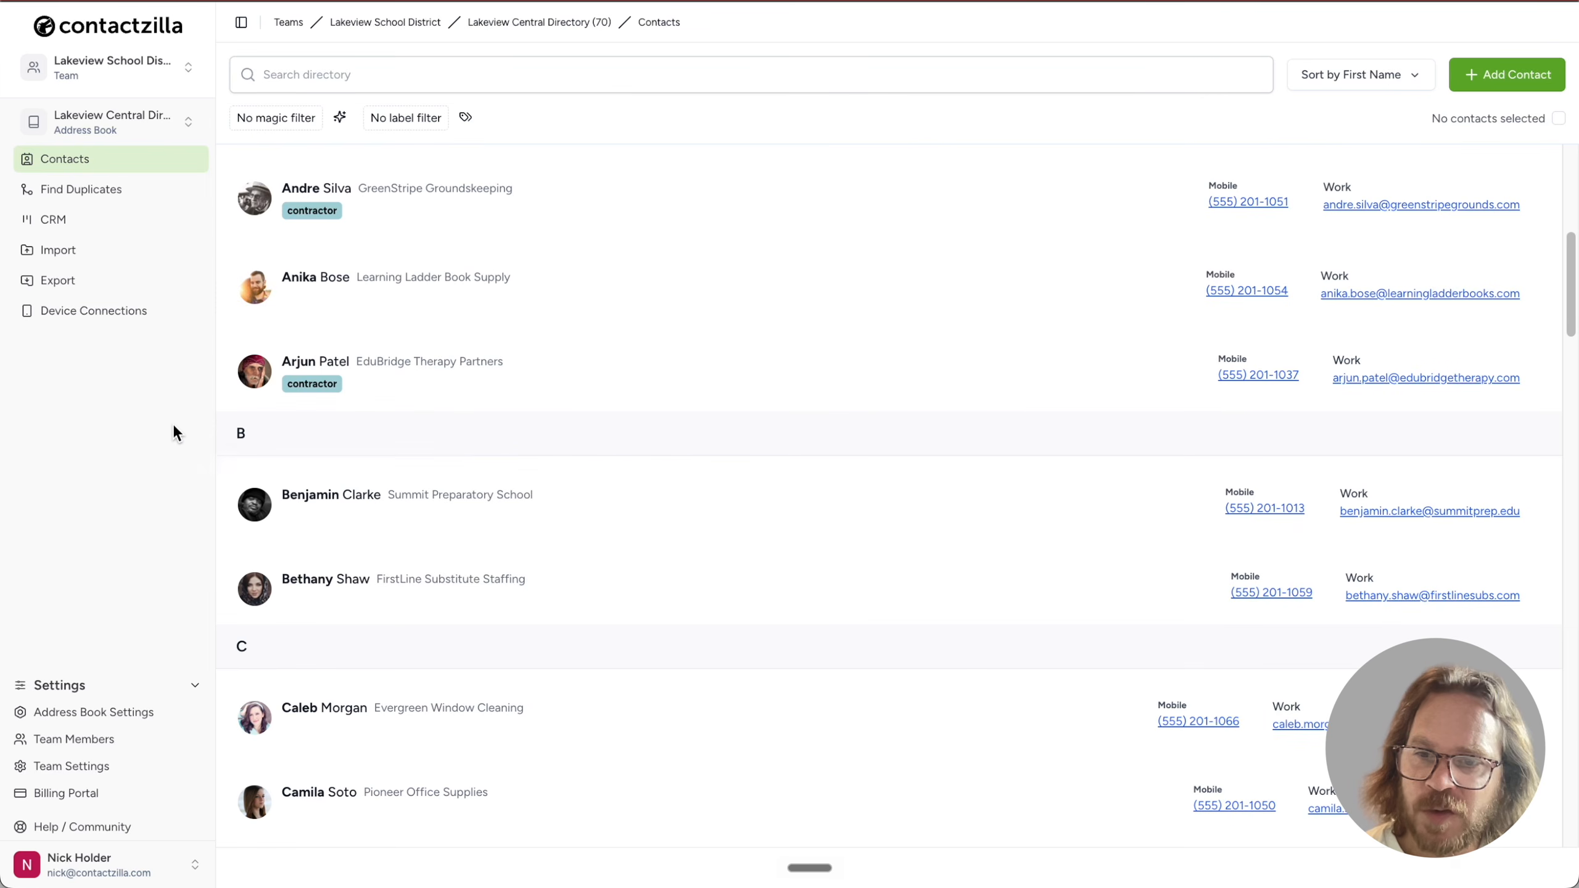
scroll(380, 539, down, 1)
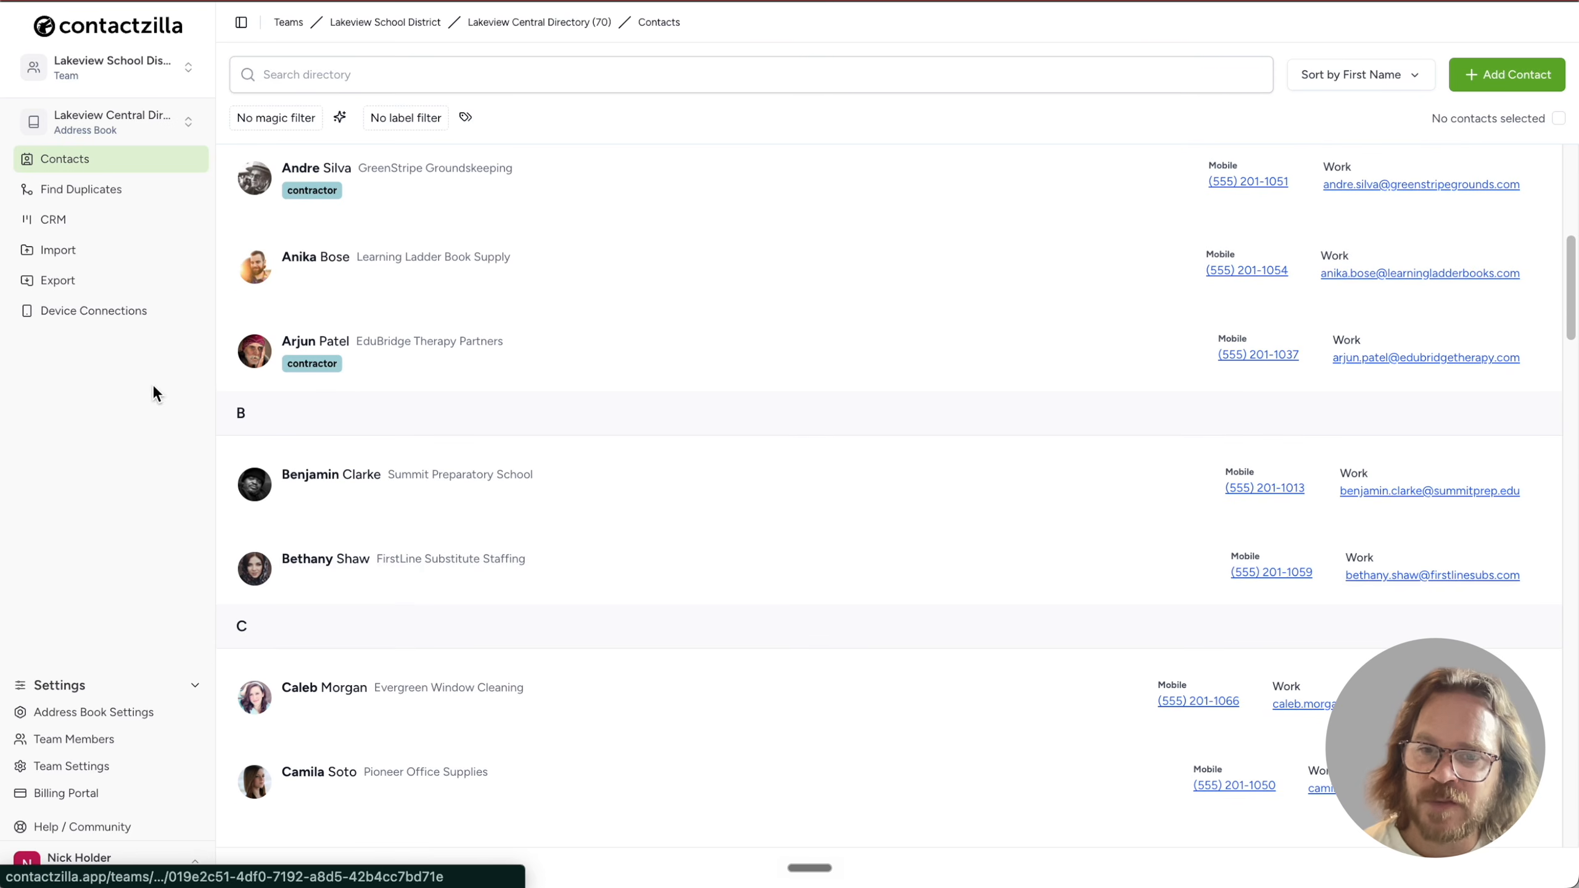
click(126, 321)
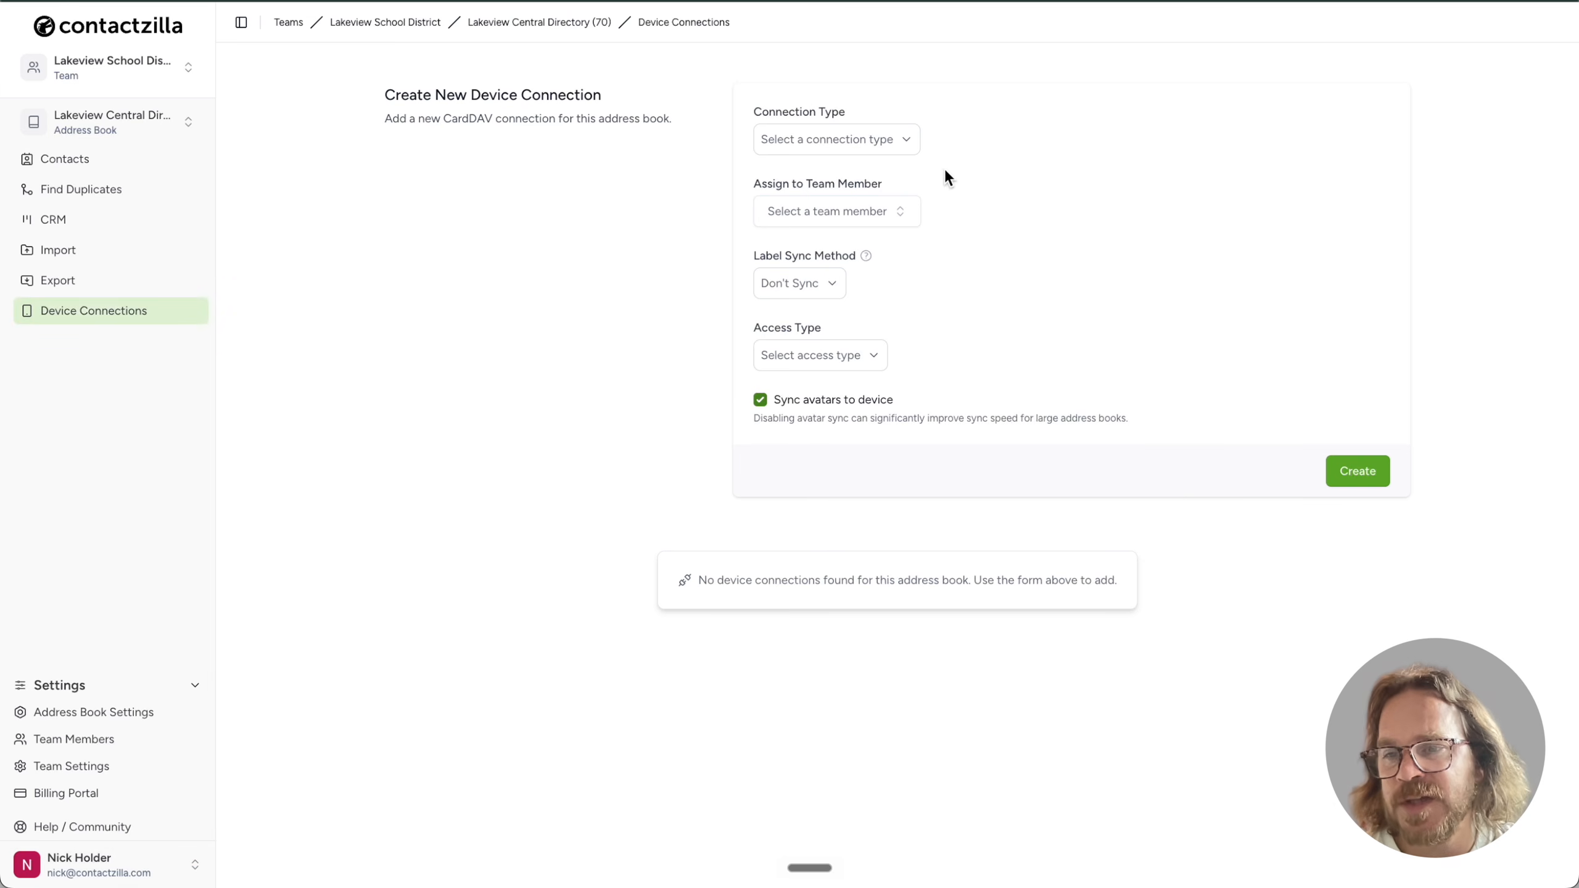
Set the new connection to iOS iPhone/iPad assigned to MDM User, then go to Team Members
click(913, 139)
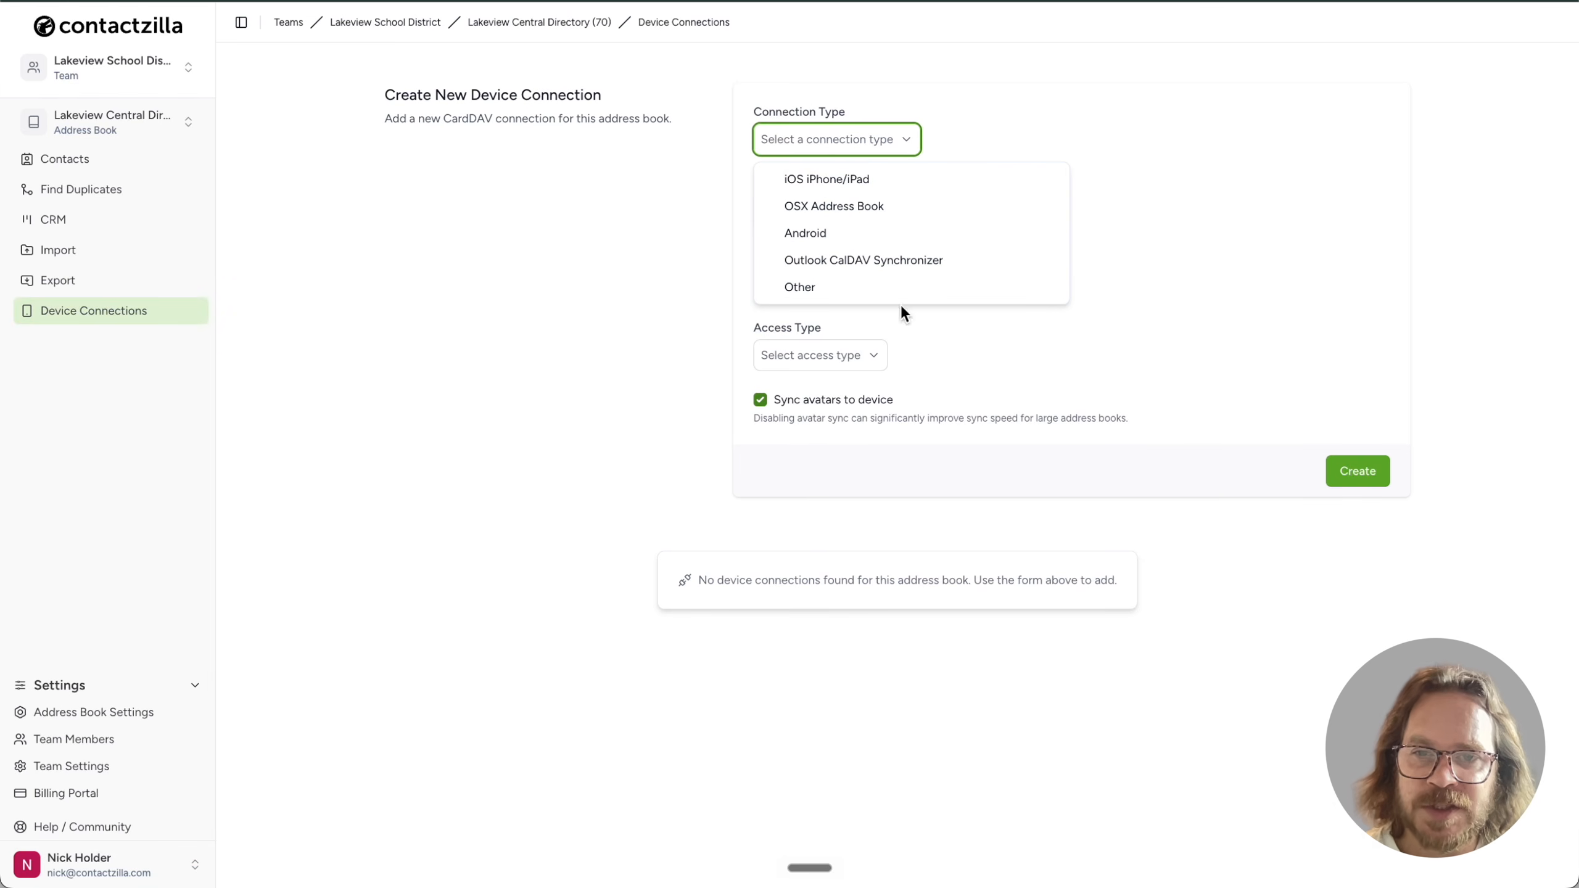
click(901, 186)
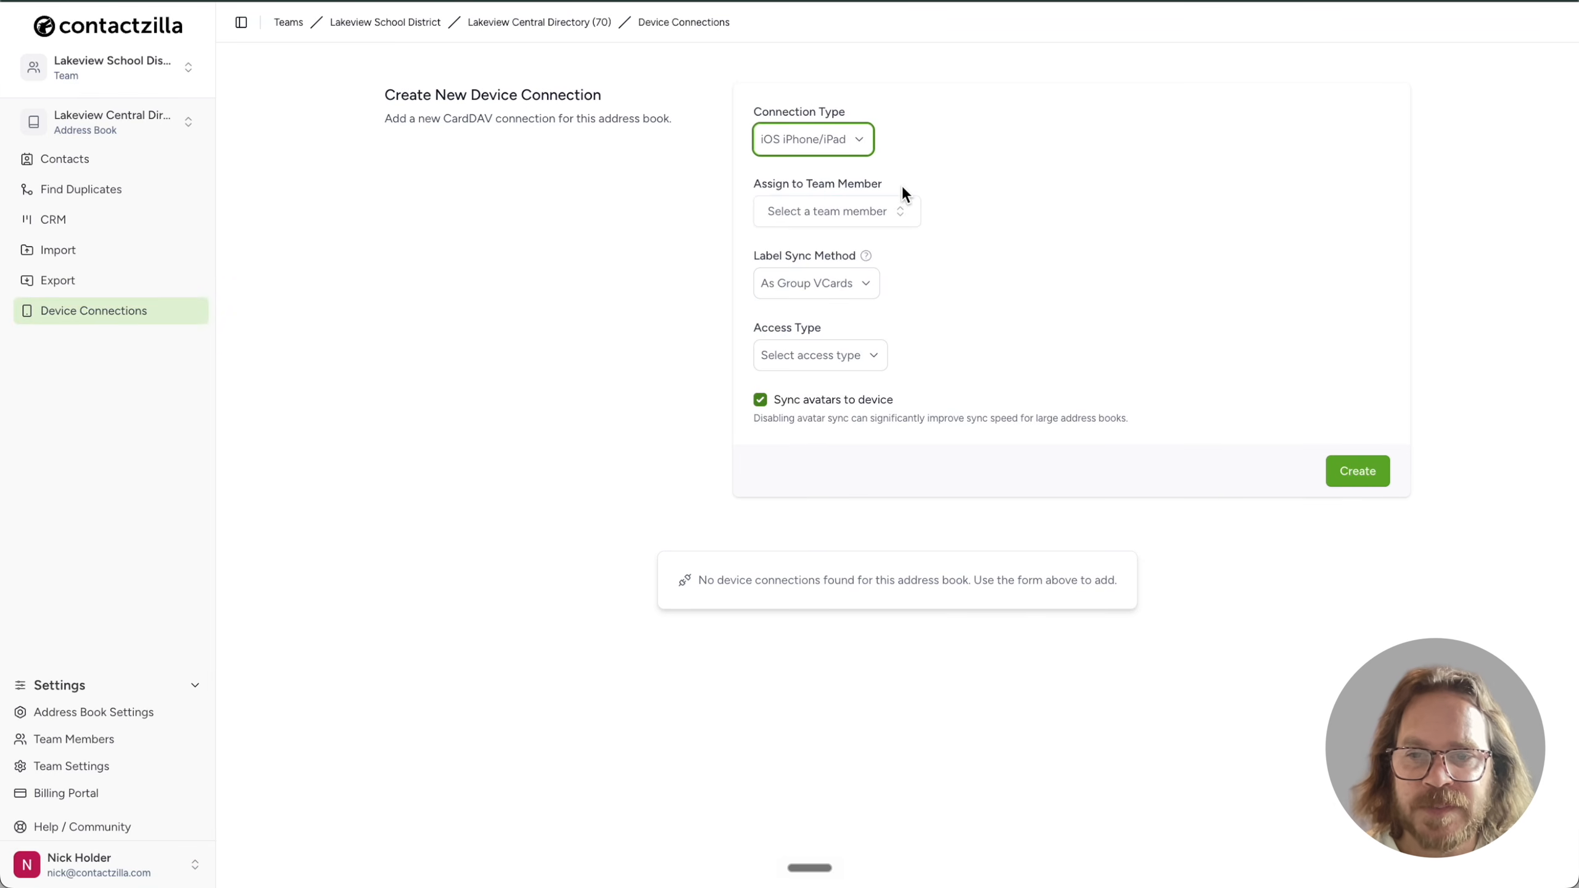
click(905, 219)
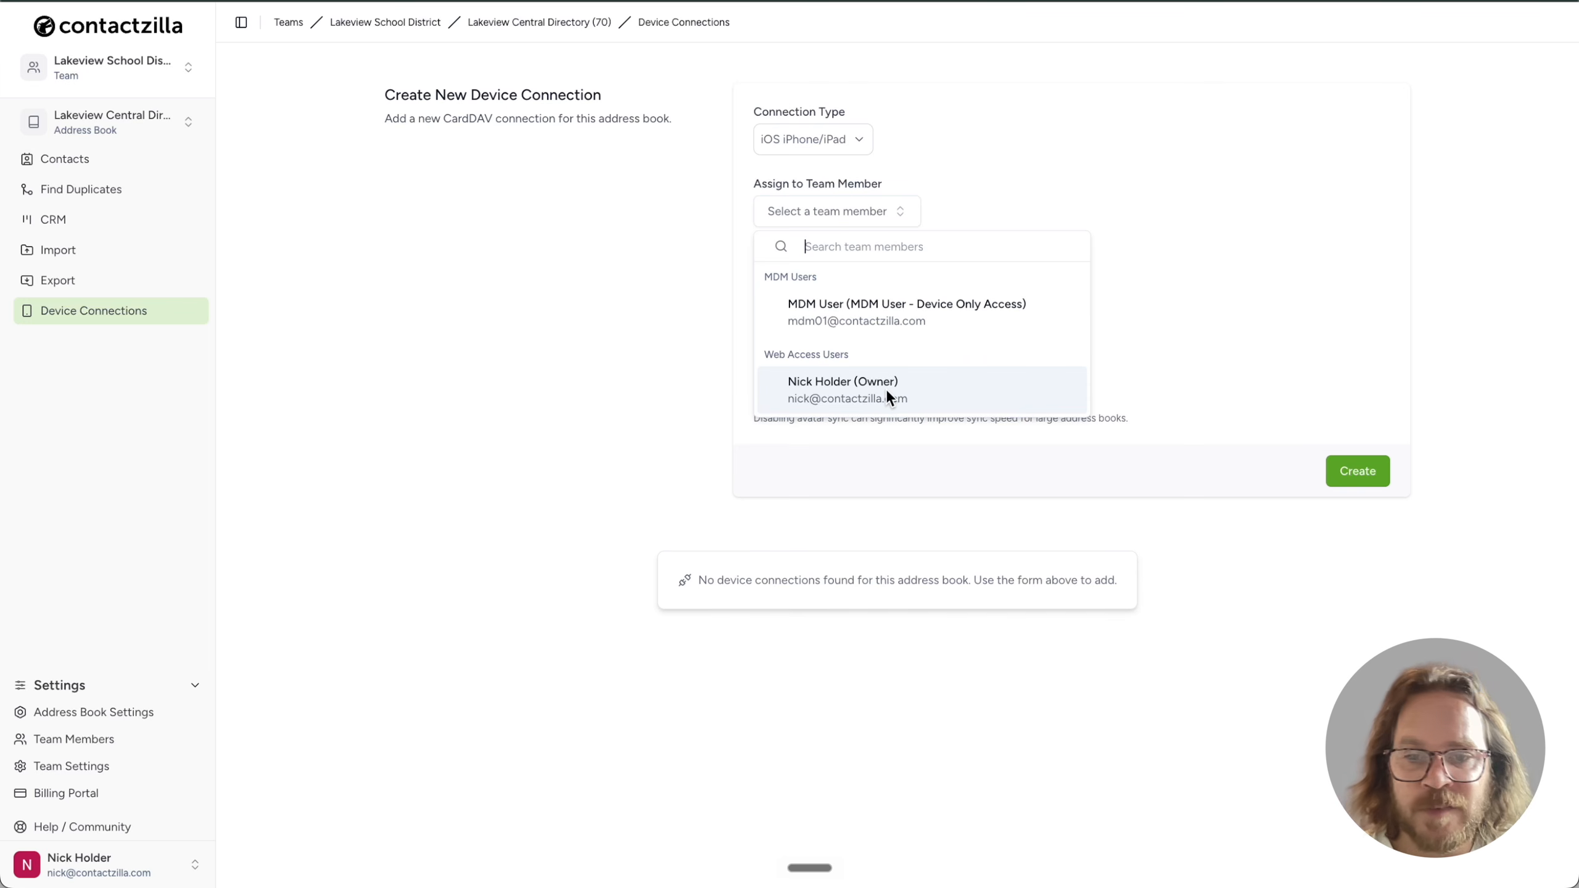
click(861, 305)
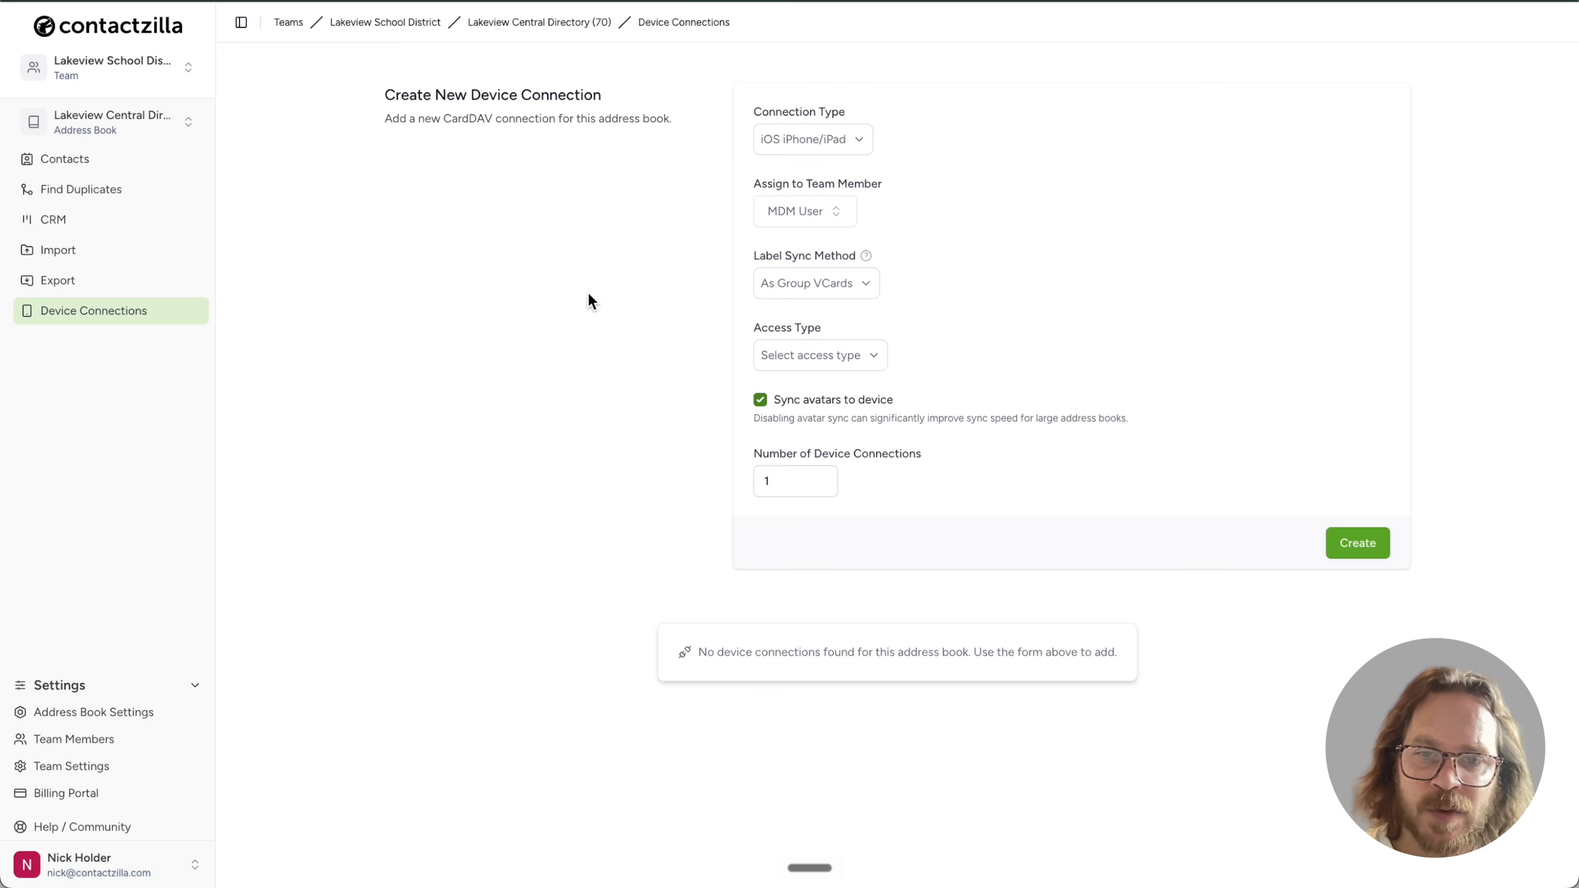
click(104, 743)
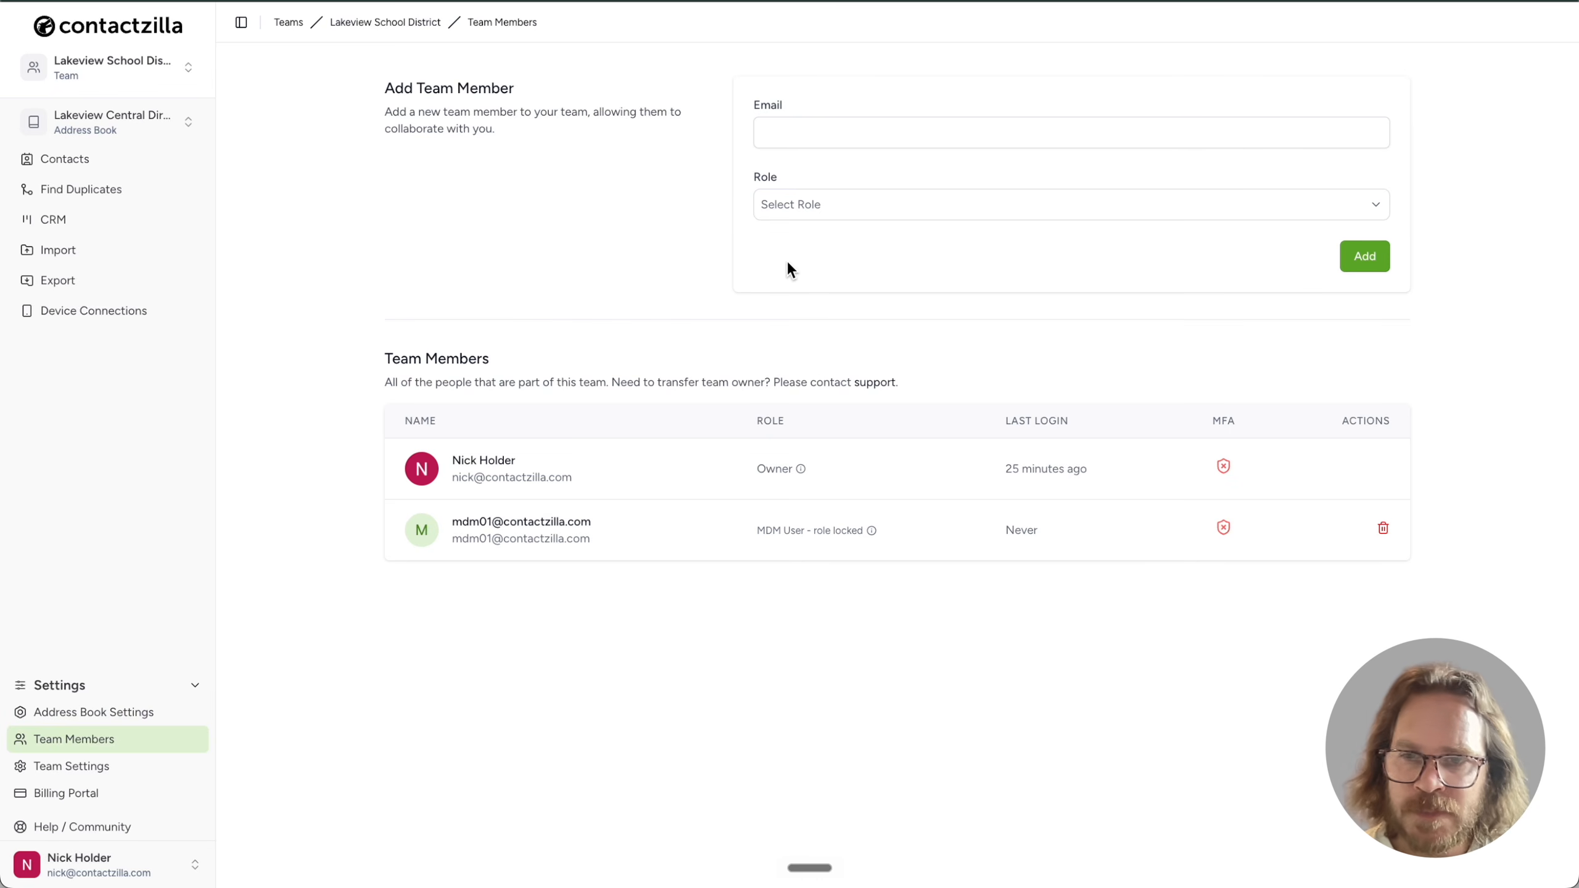
Add a team member with the 'MDM User - Device Only Access' role and their e-mail address
click(821, 208)
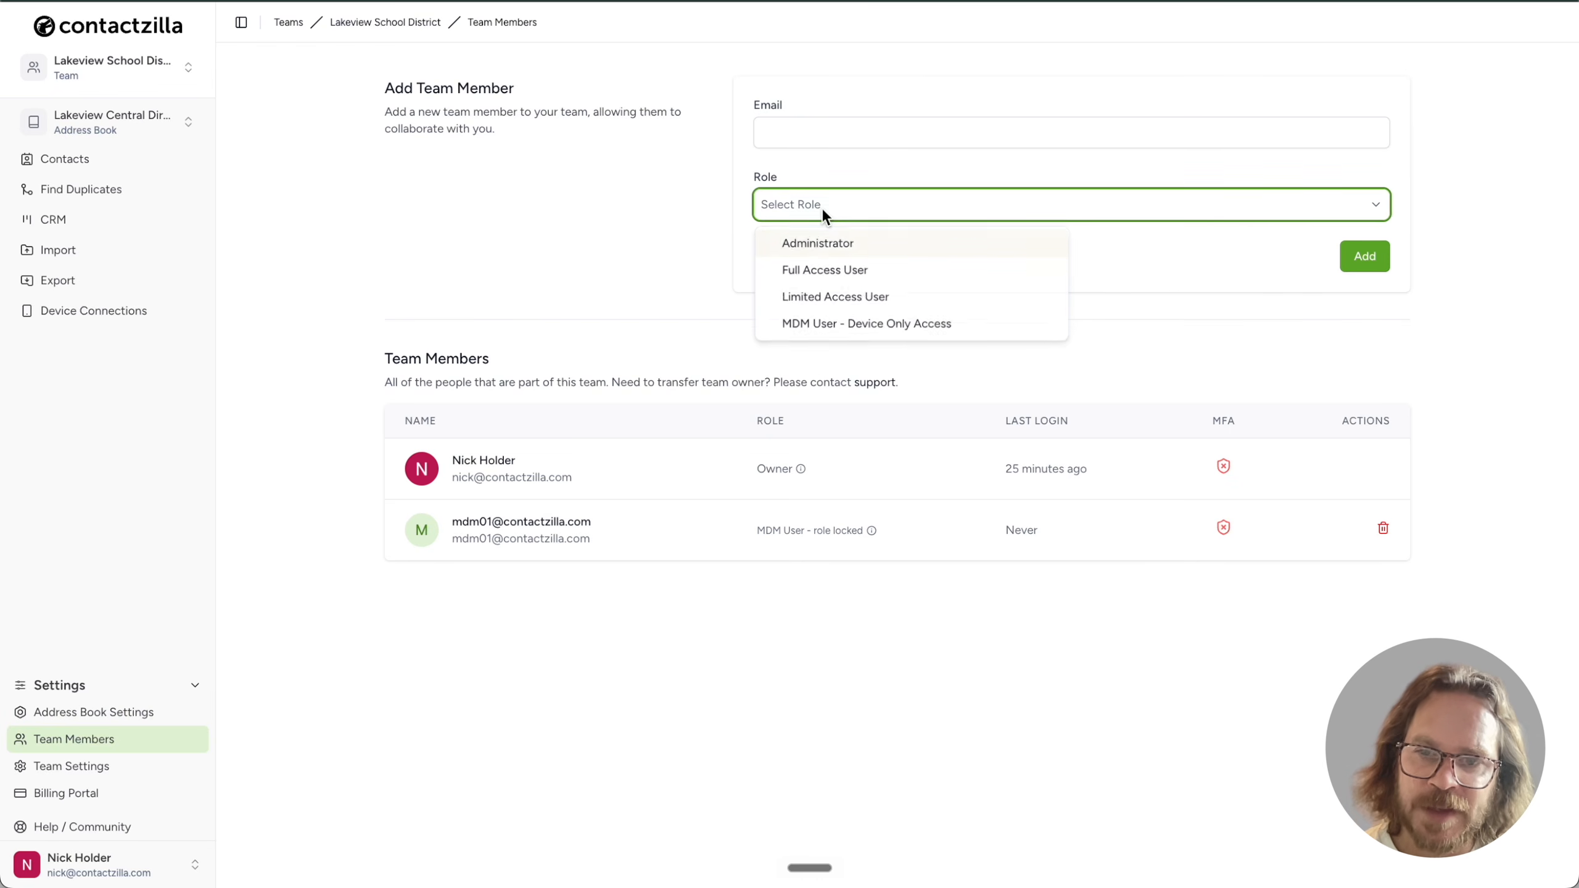
click(837, 329)
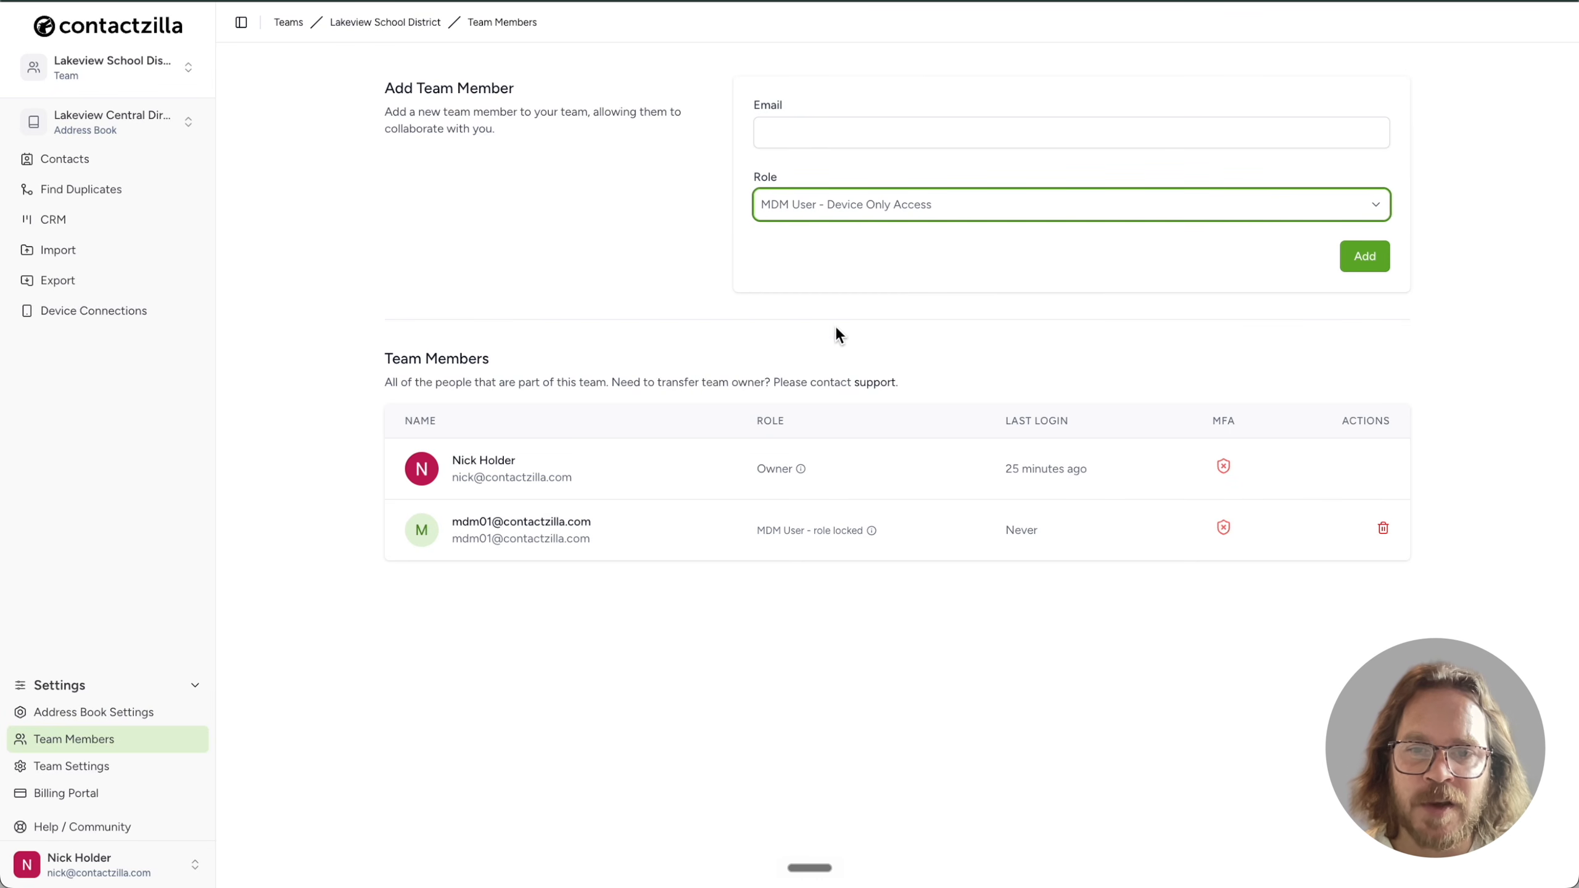
click(795, 131)
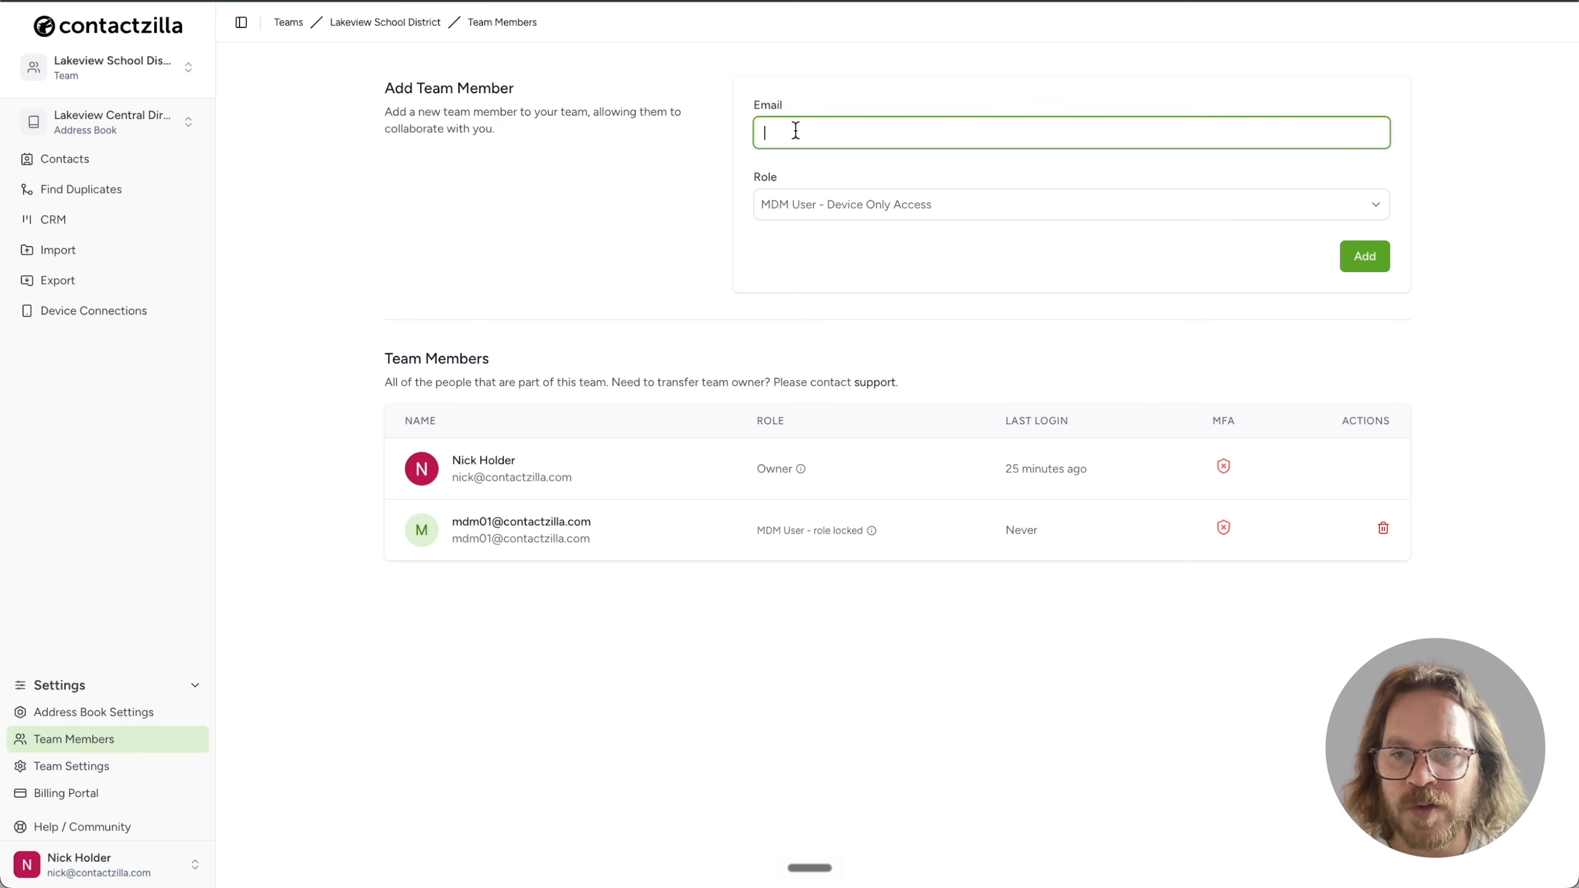
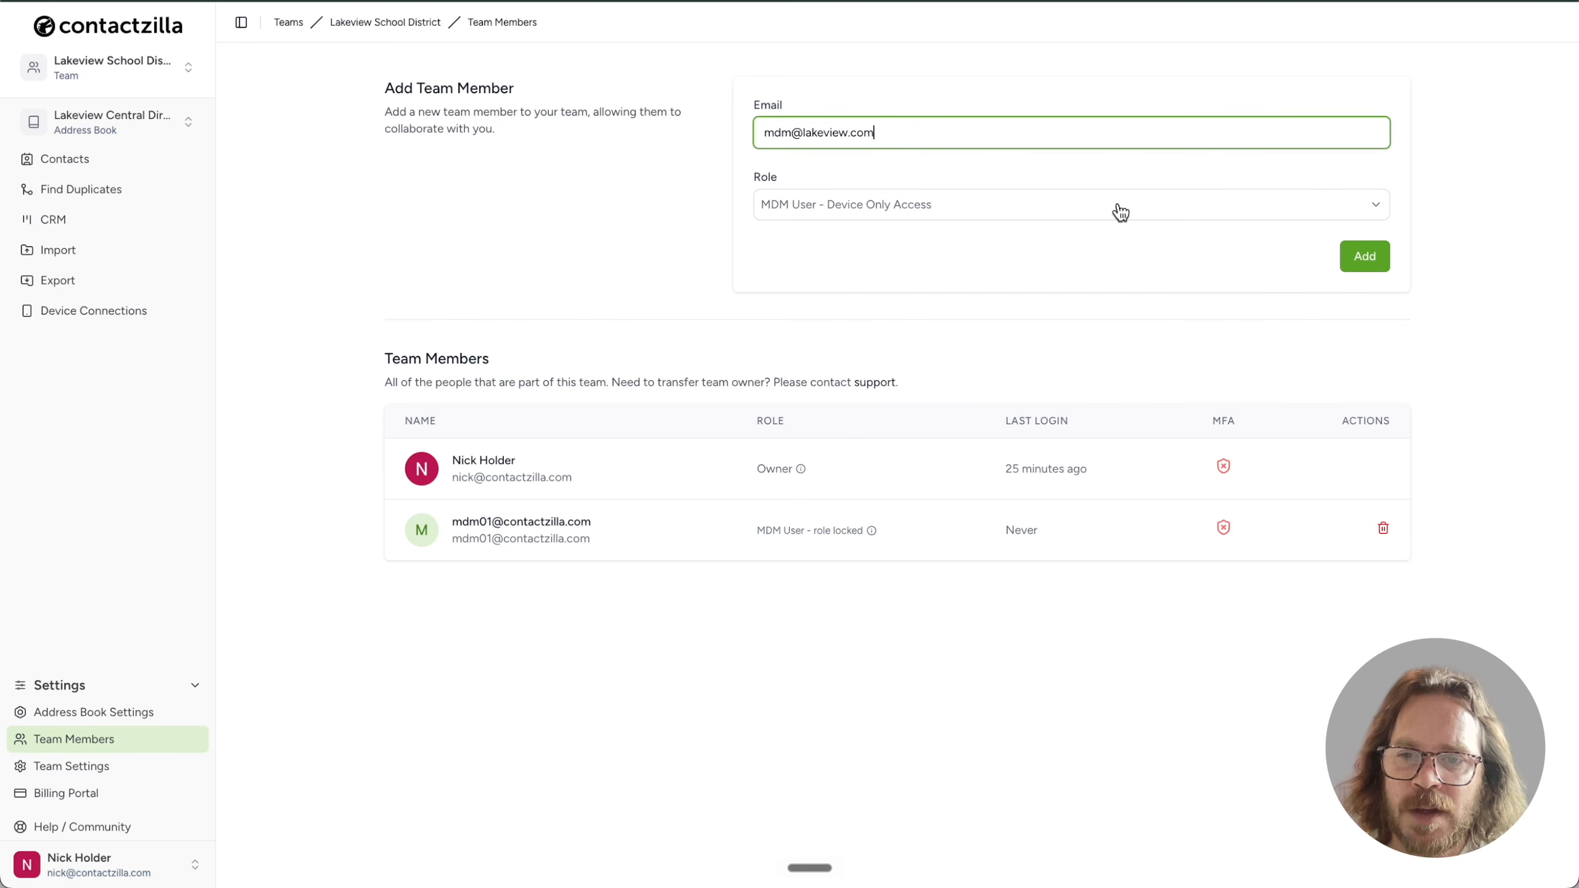
click(1368, 269)
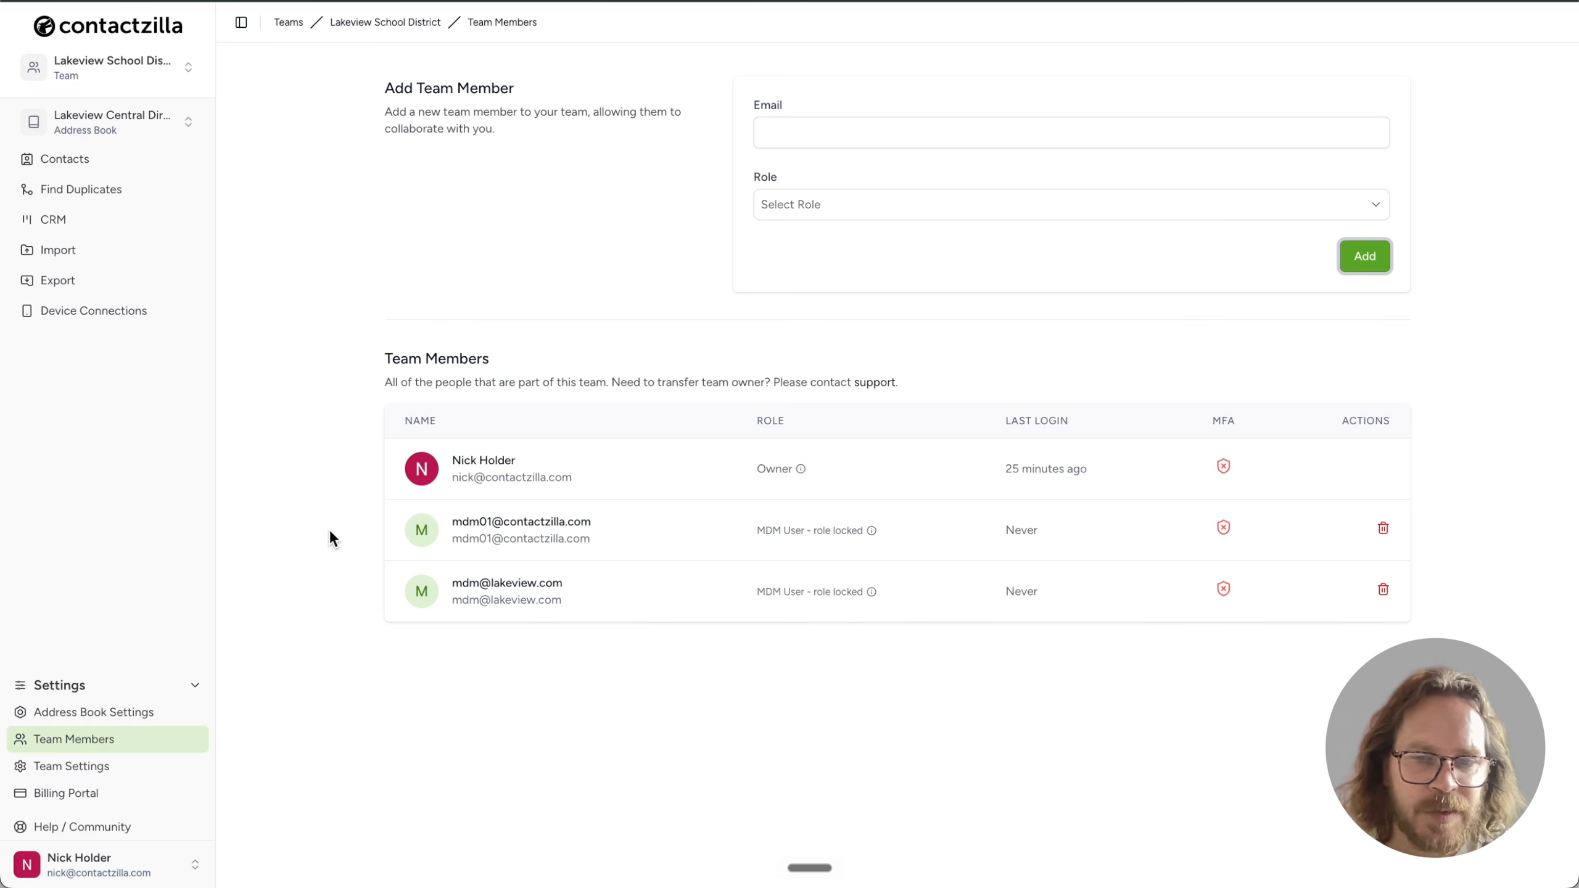
Start a new iOS iPhone/iPad device connection assigned to the newly added MDM user
click(134, 313)
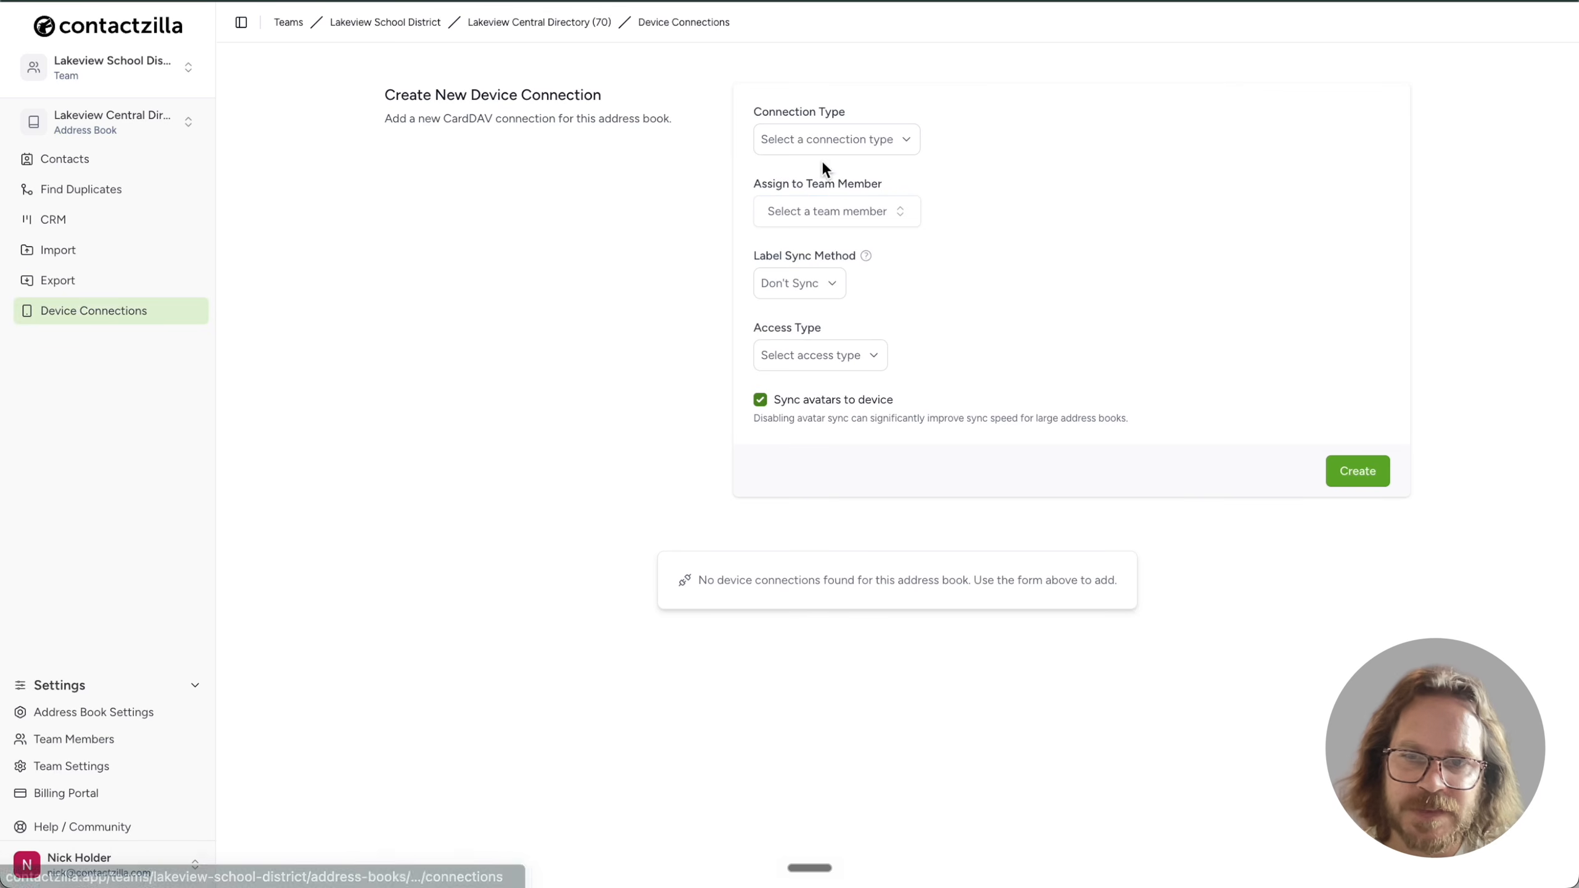
click(844, 151)
click(838, 176)
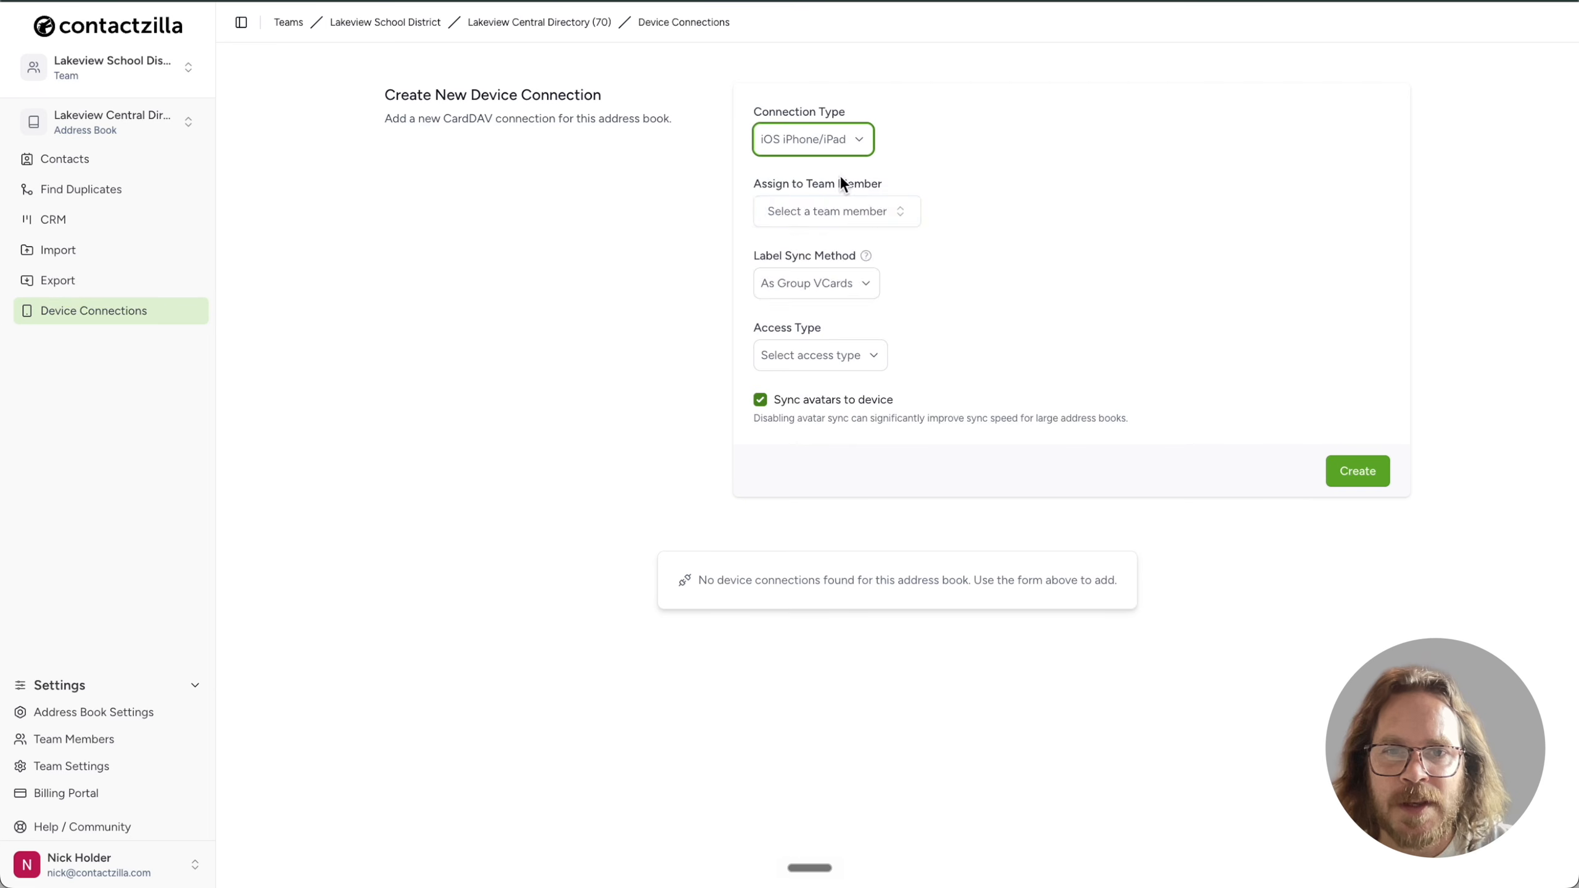
click(875, 213)
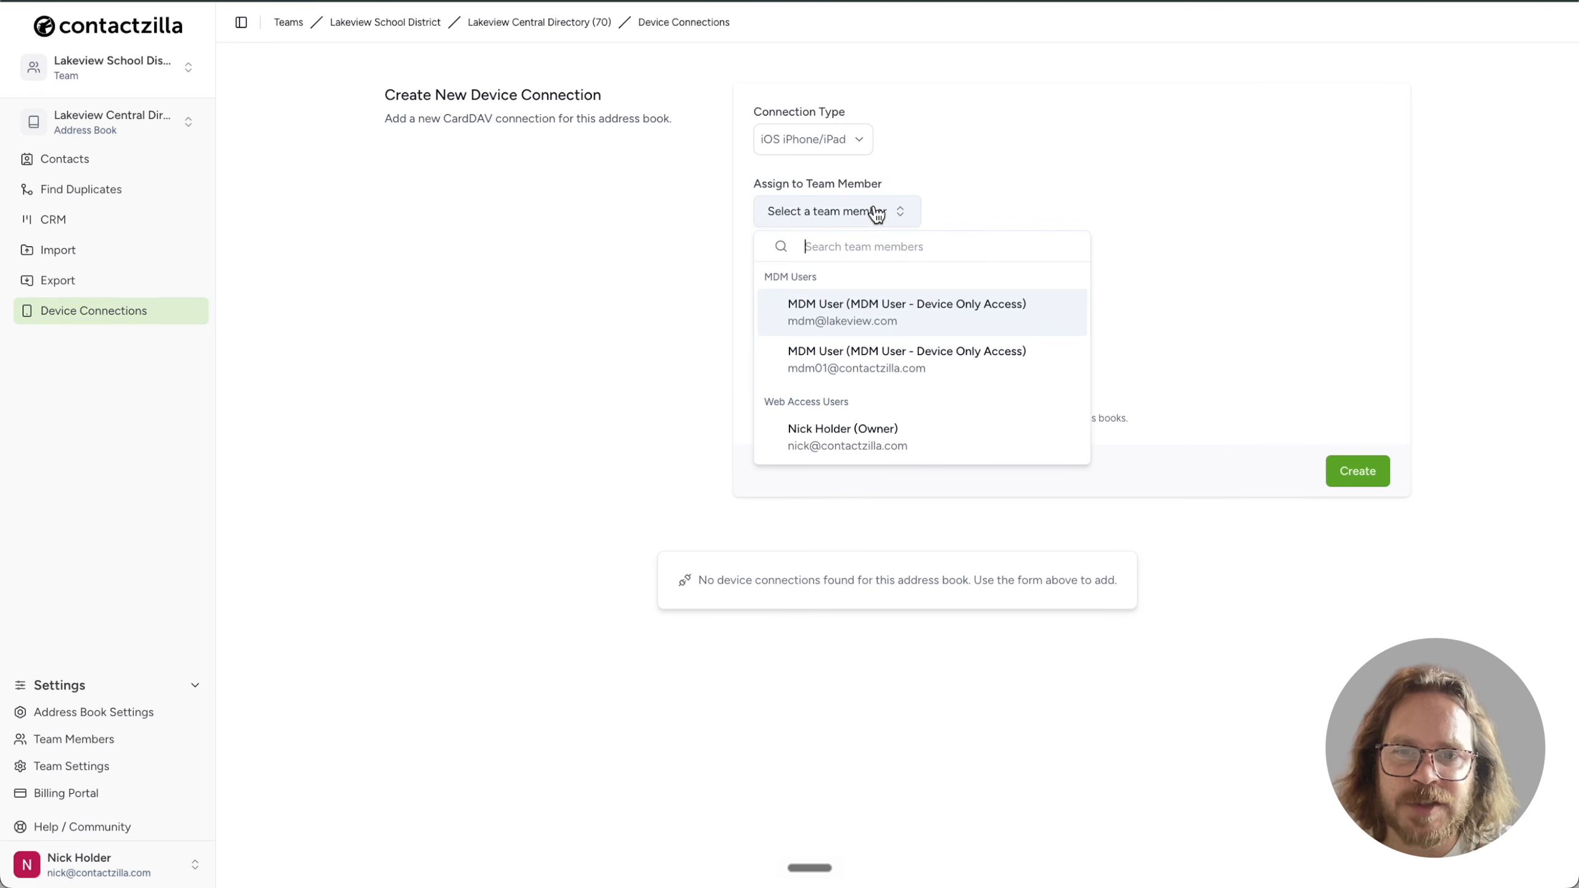
click(937, 306)
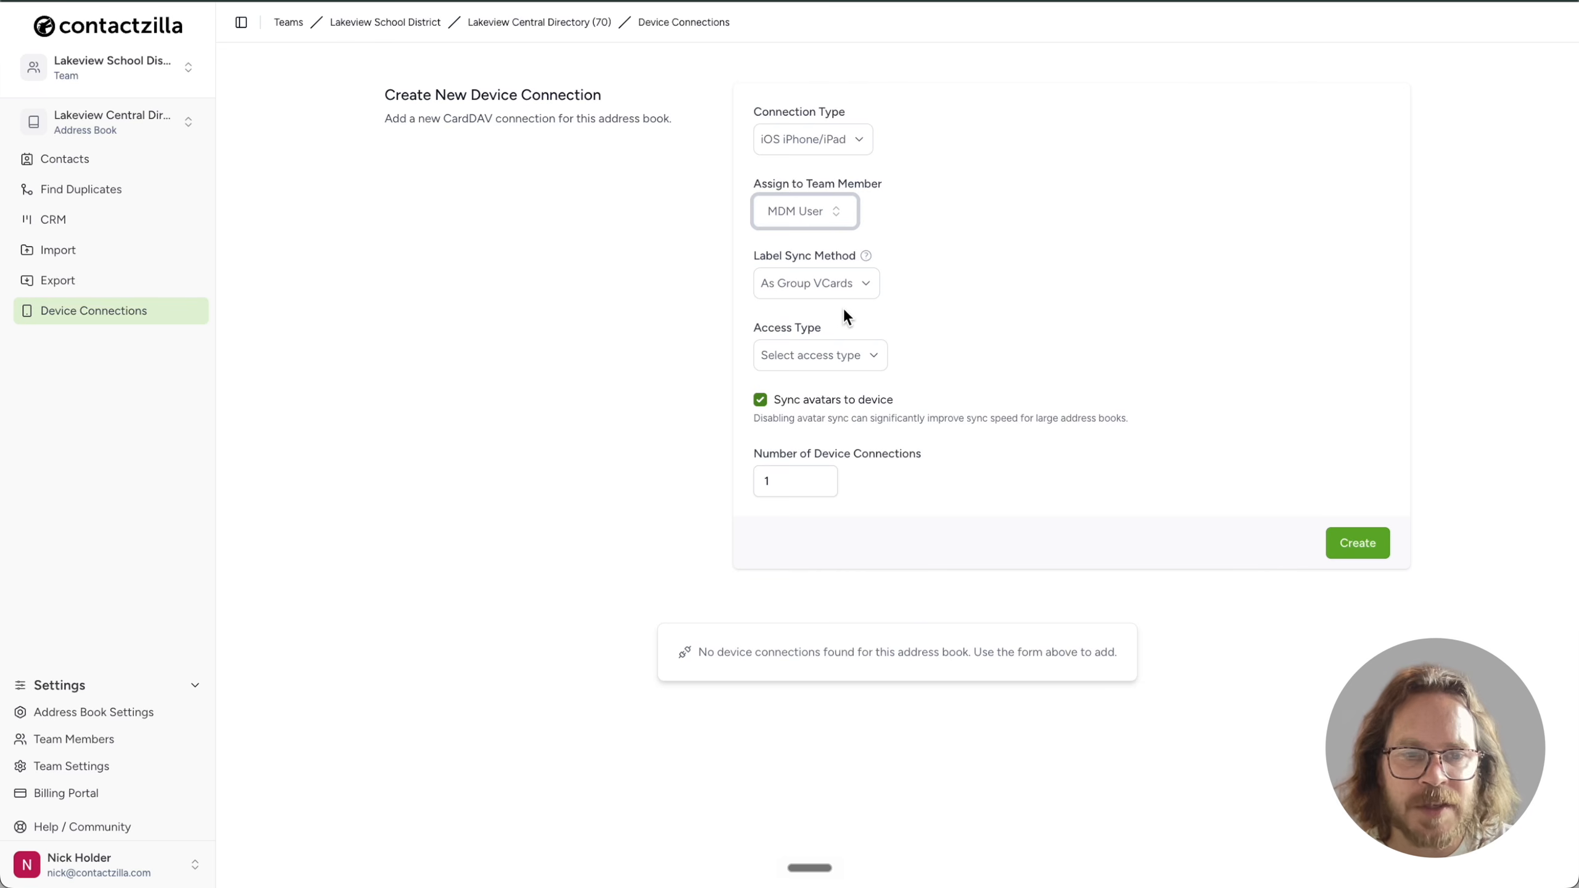
Try Full Read Only and Full Read/Write without contact deletion, finally settling on Selective Read Only access
click(871, 356)
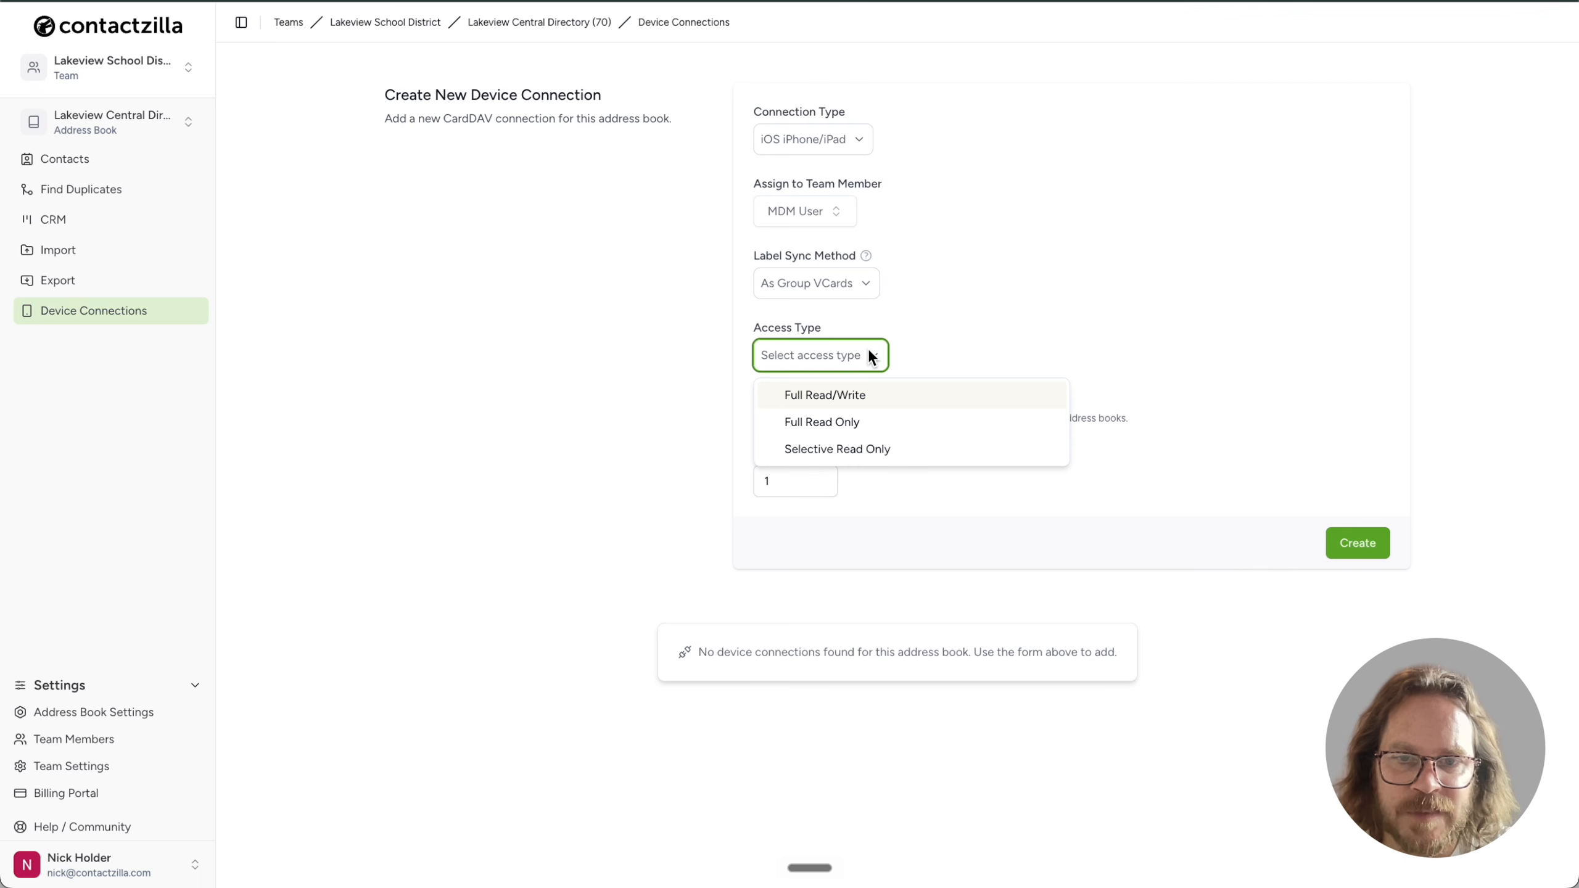
click(906, 422)
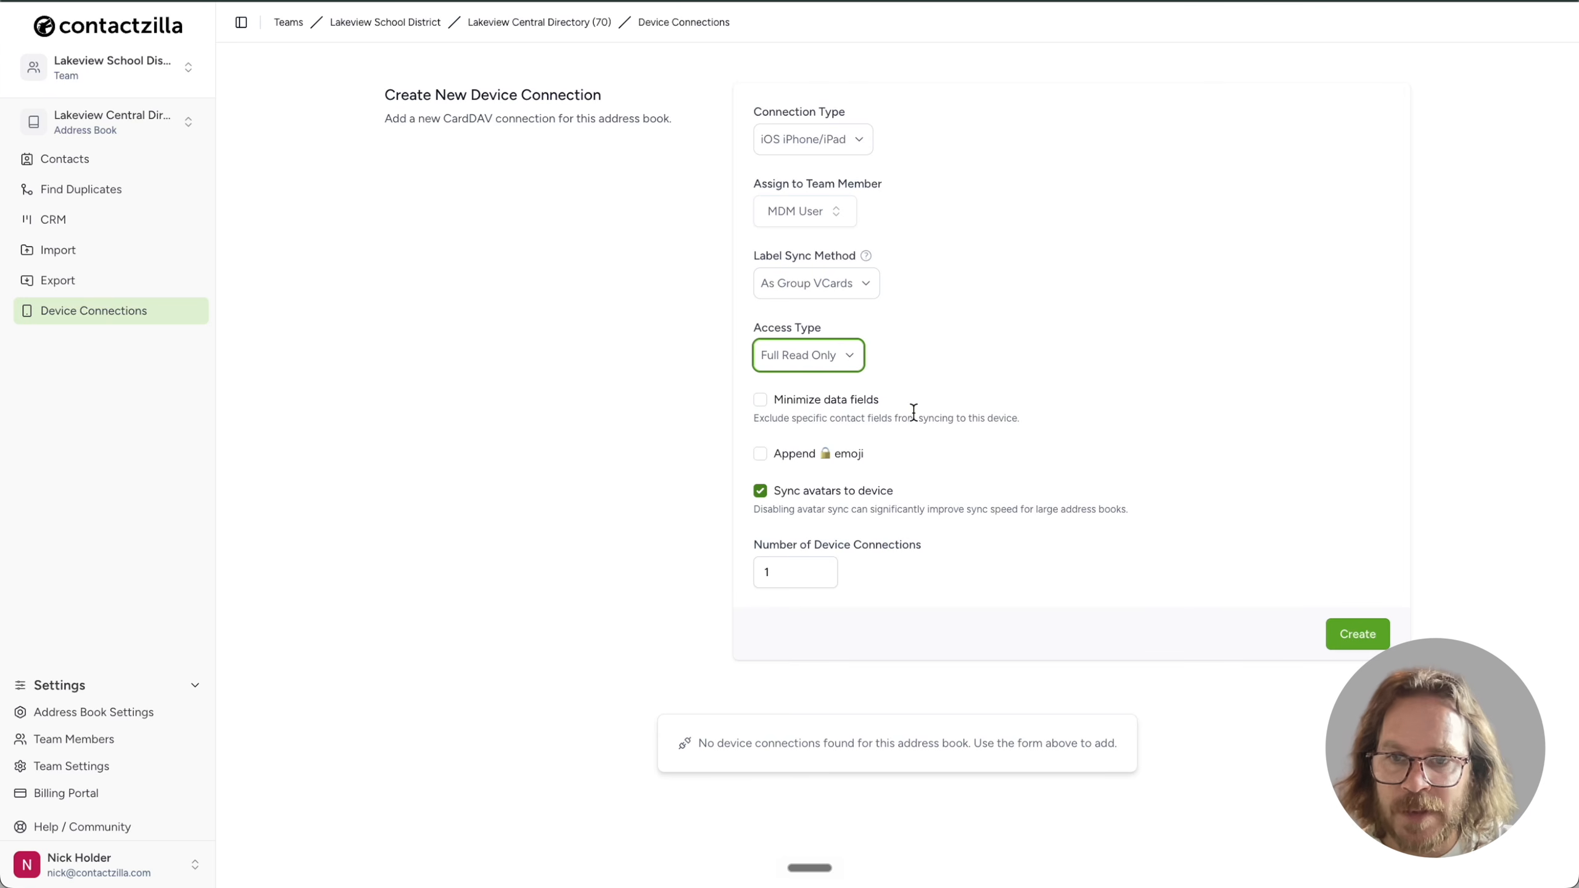
click(849, 355)
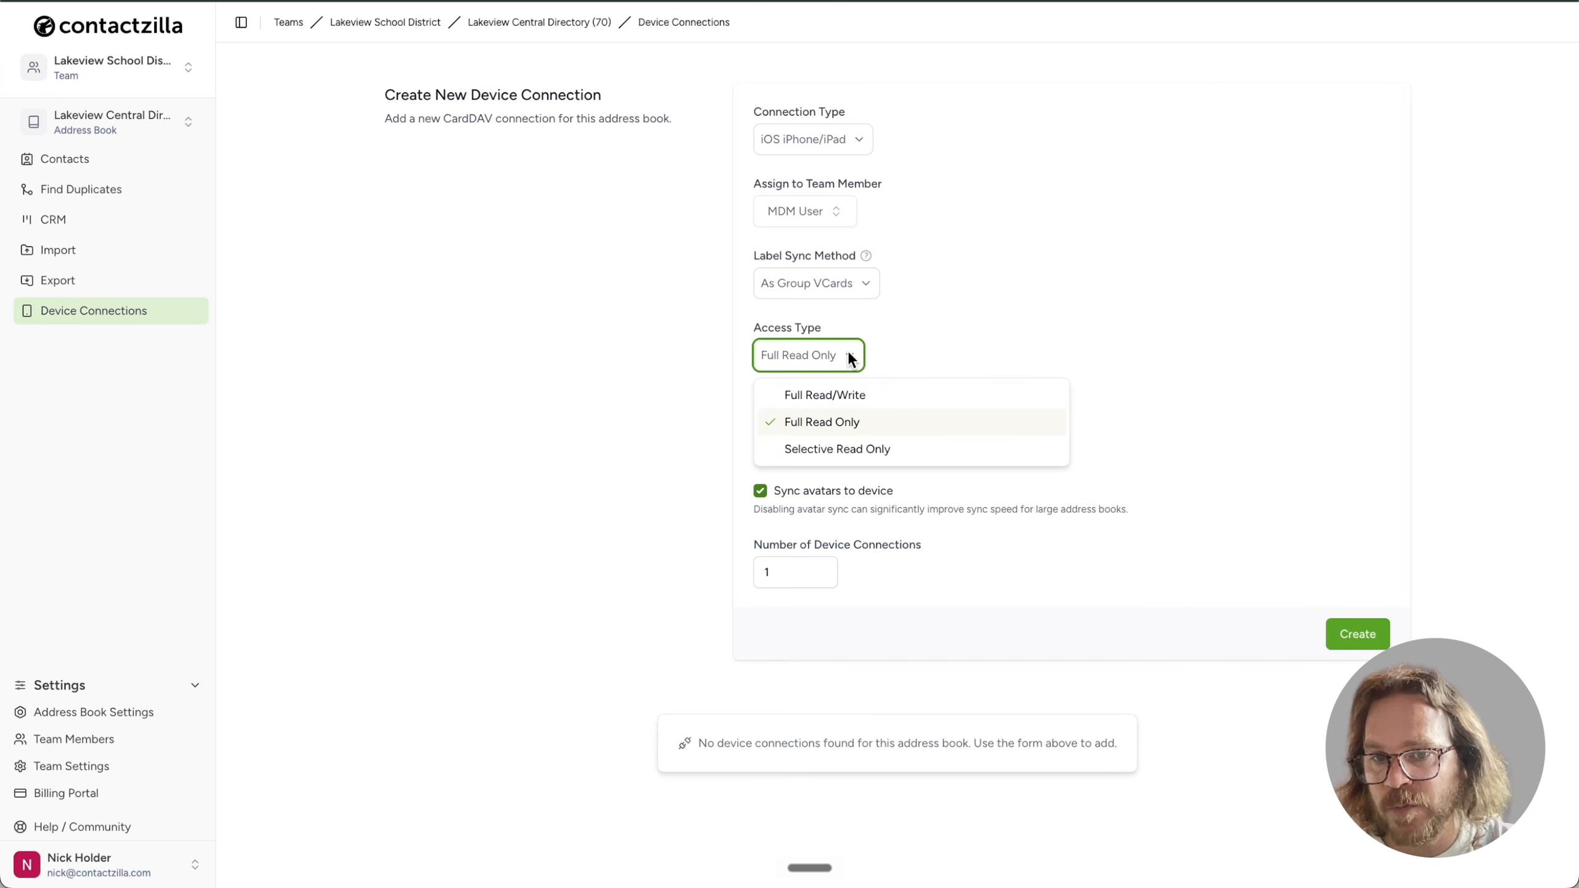
click(932, 396)
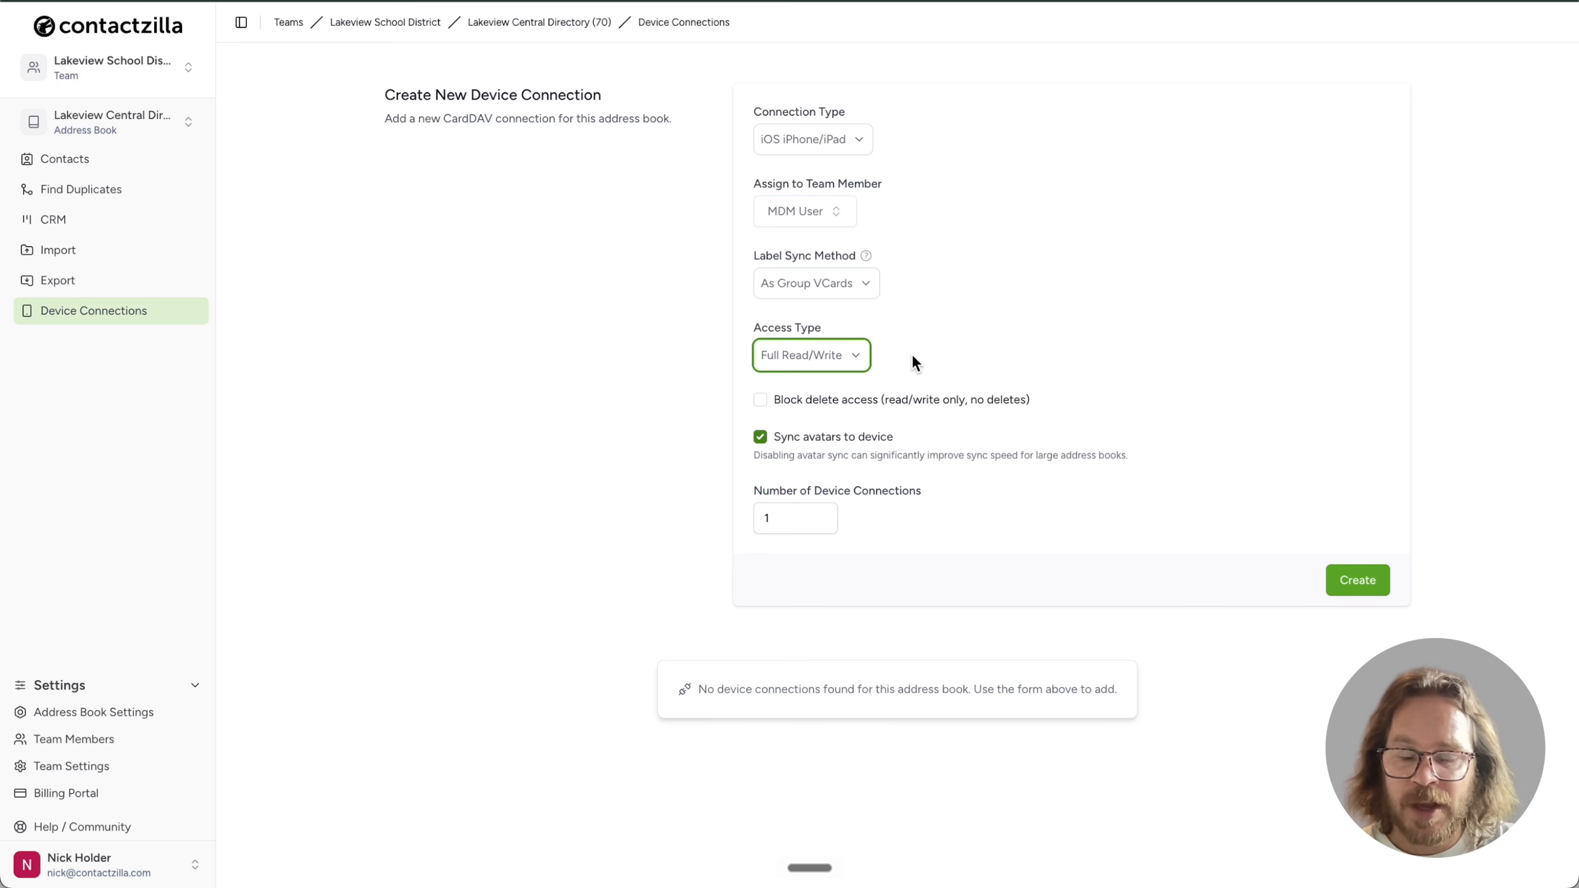
click(759, 400)
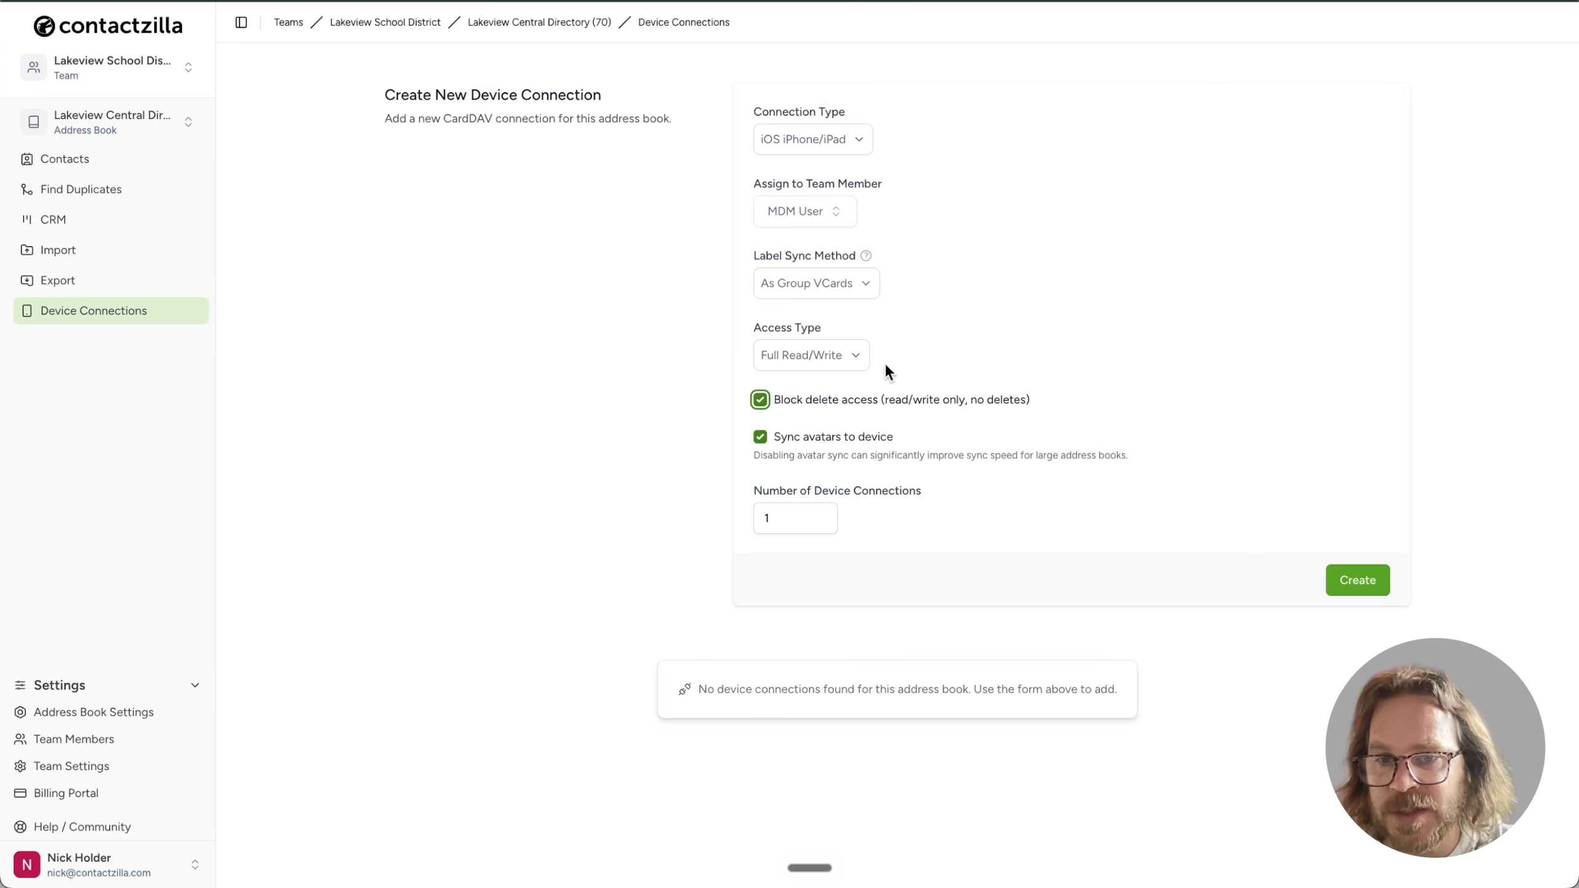
click(851, 350)
click(851, 449)
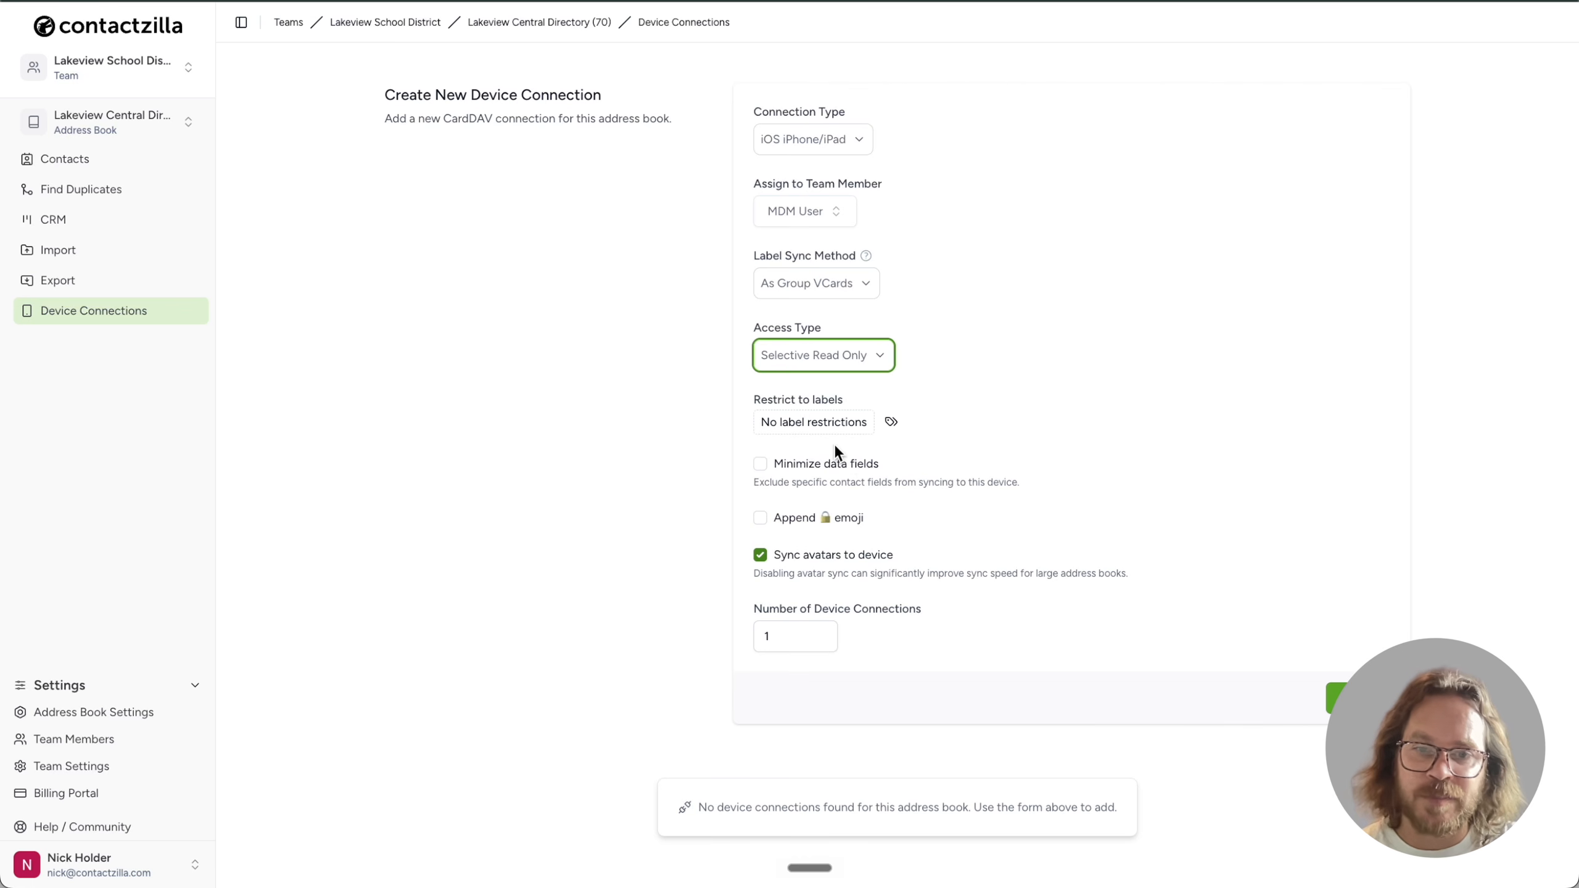
Restrict the connection to the emergency_contact and transport_depot labels
click(892, 423)
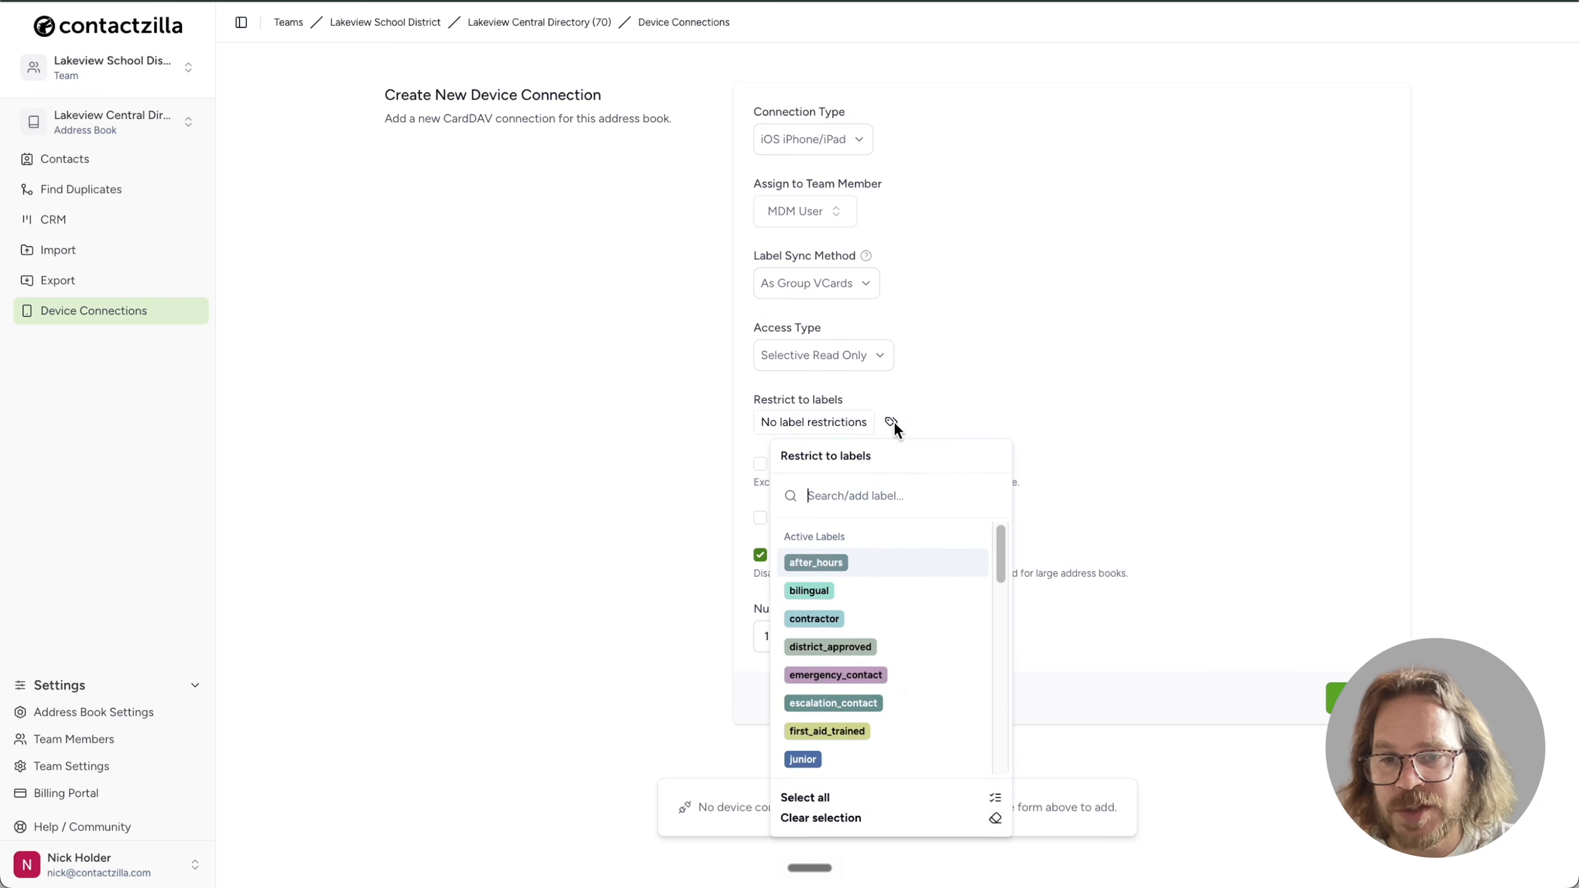
click(880, 678)
key(Escape)
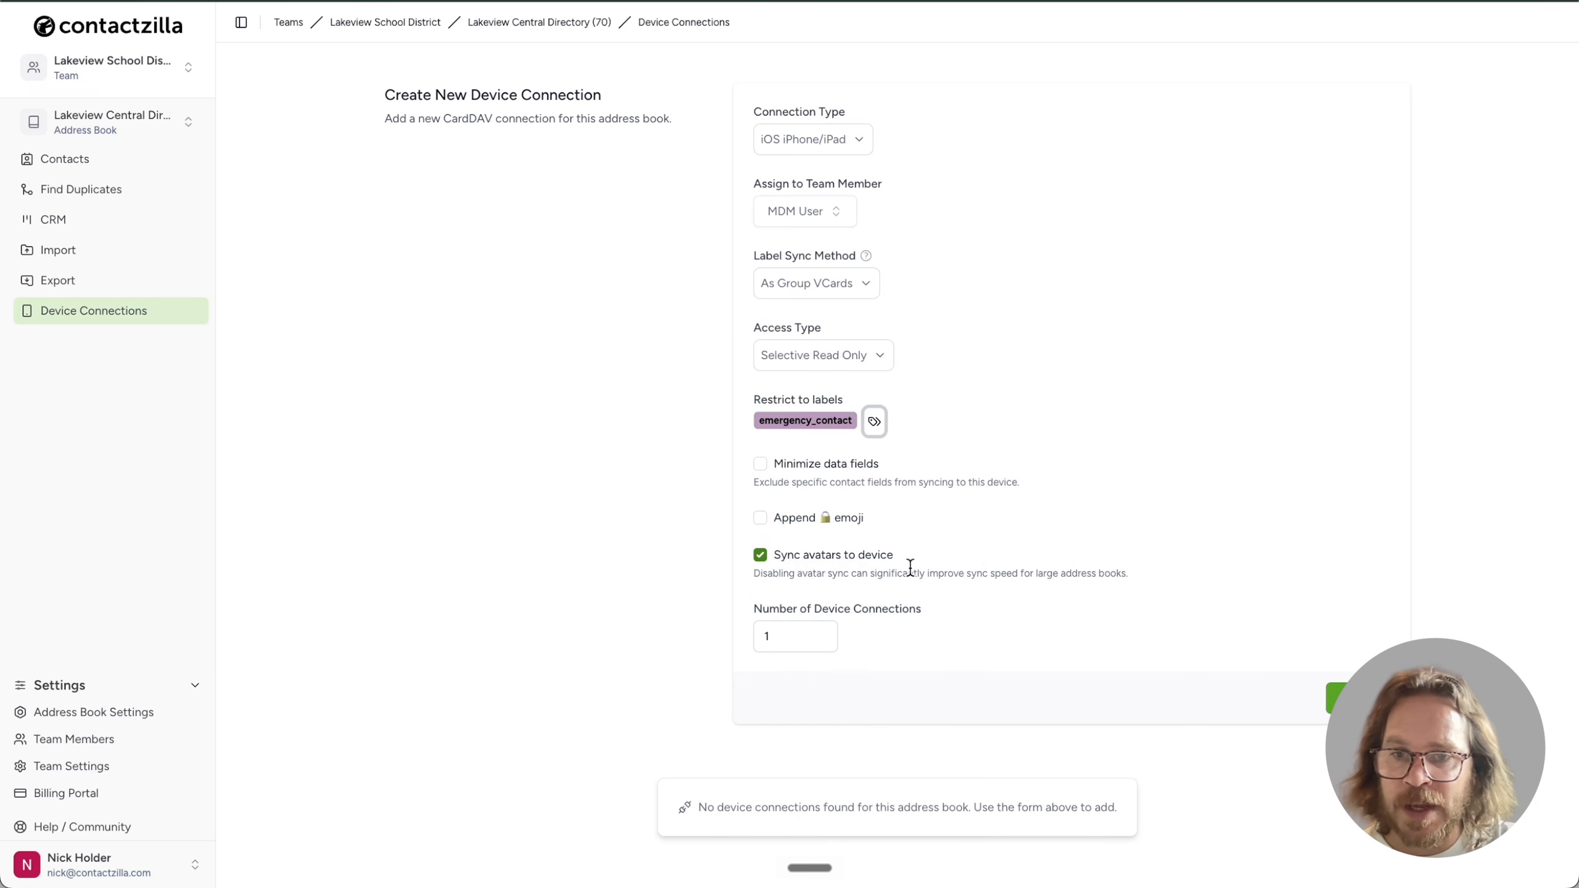
click(872, 424)
scroll(867, 696, down, 5)
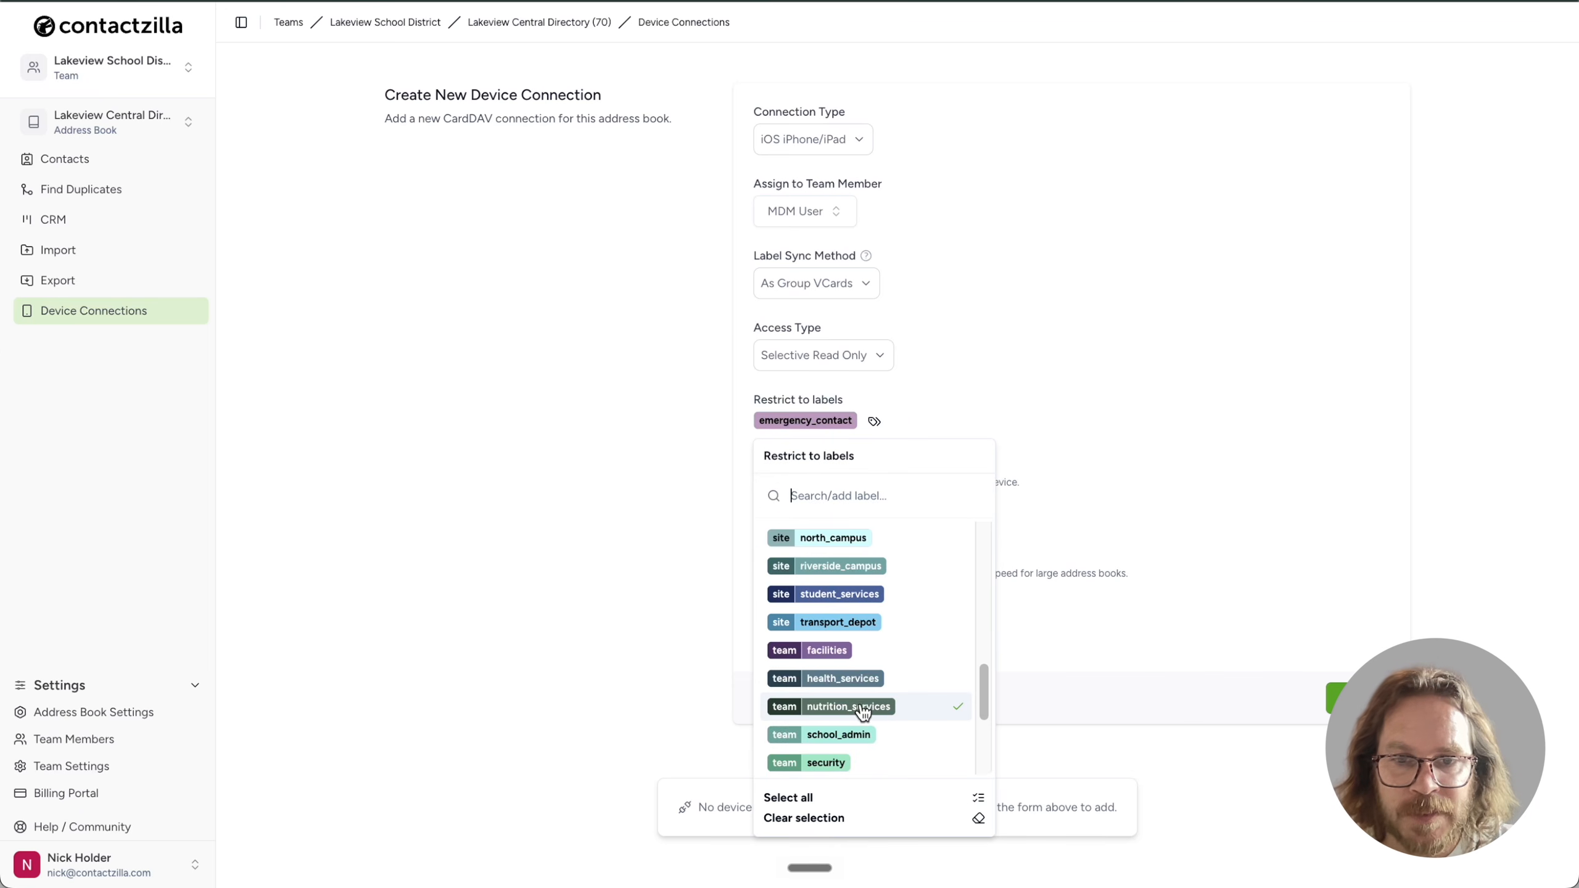
click(876, 623)
key(Escape)
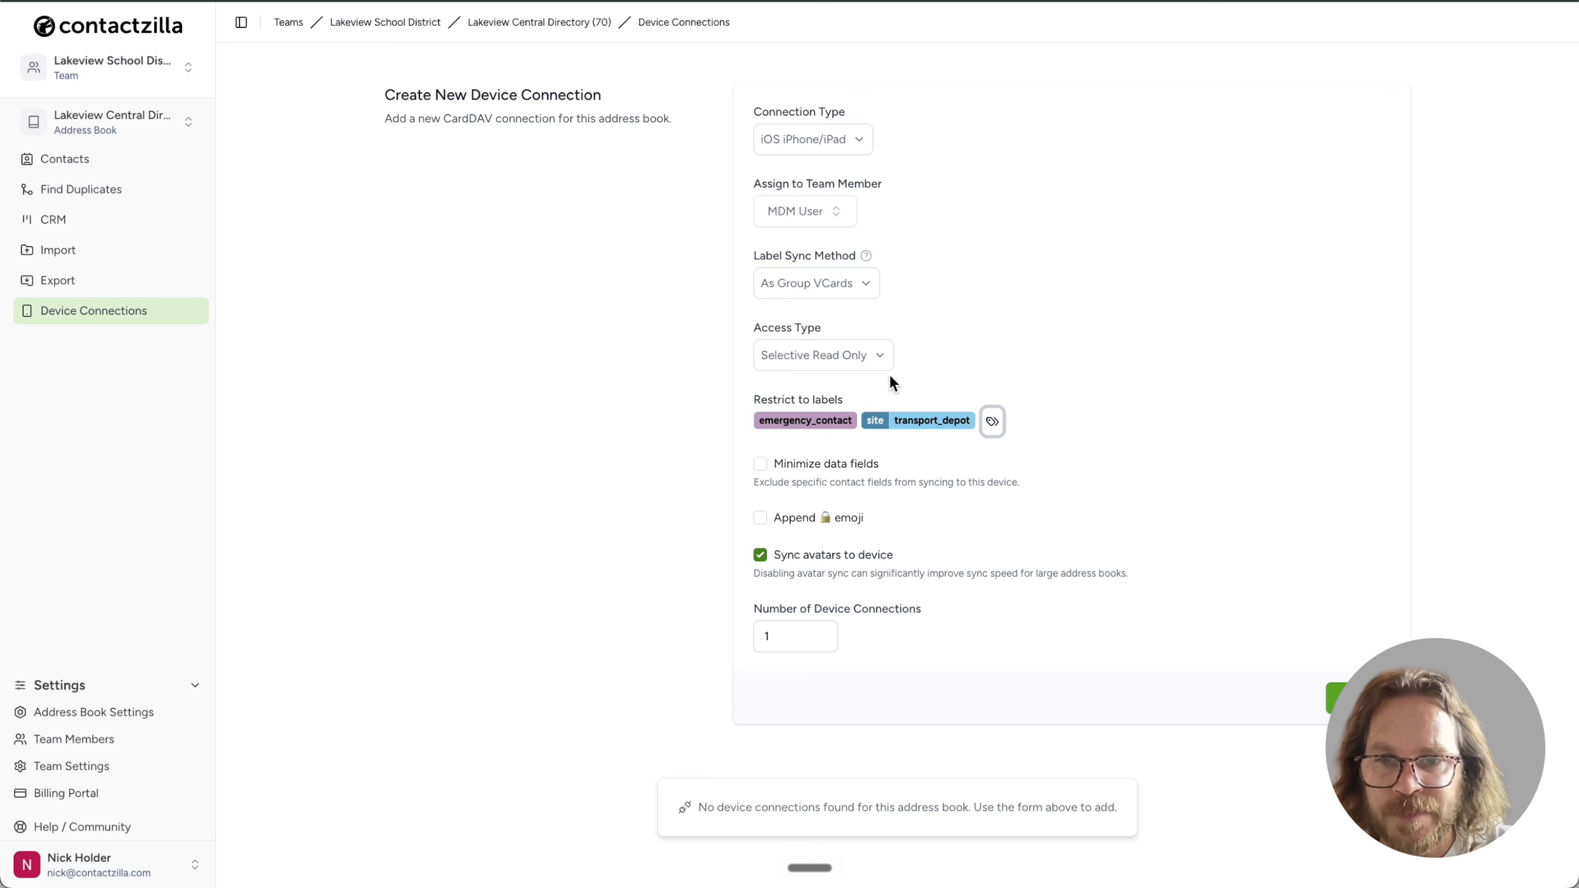
Switch to Full Read Only, append the emoji, set 150 connections, and create the connection
click(881, 356)
click(848, 424)
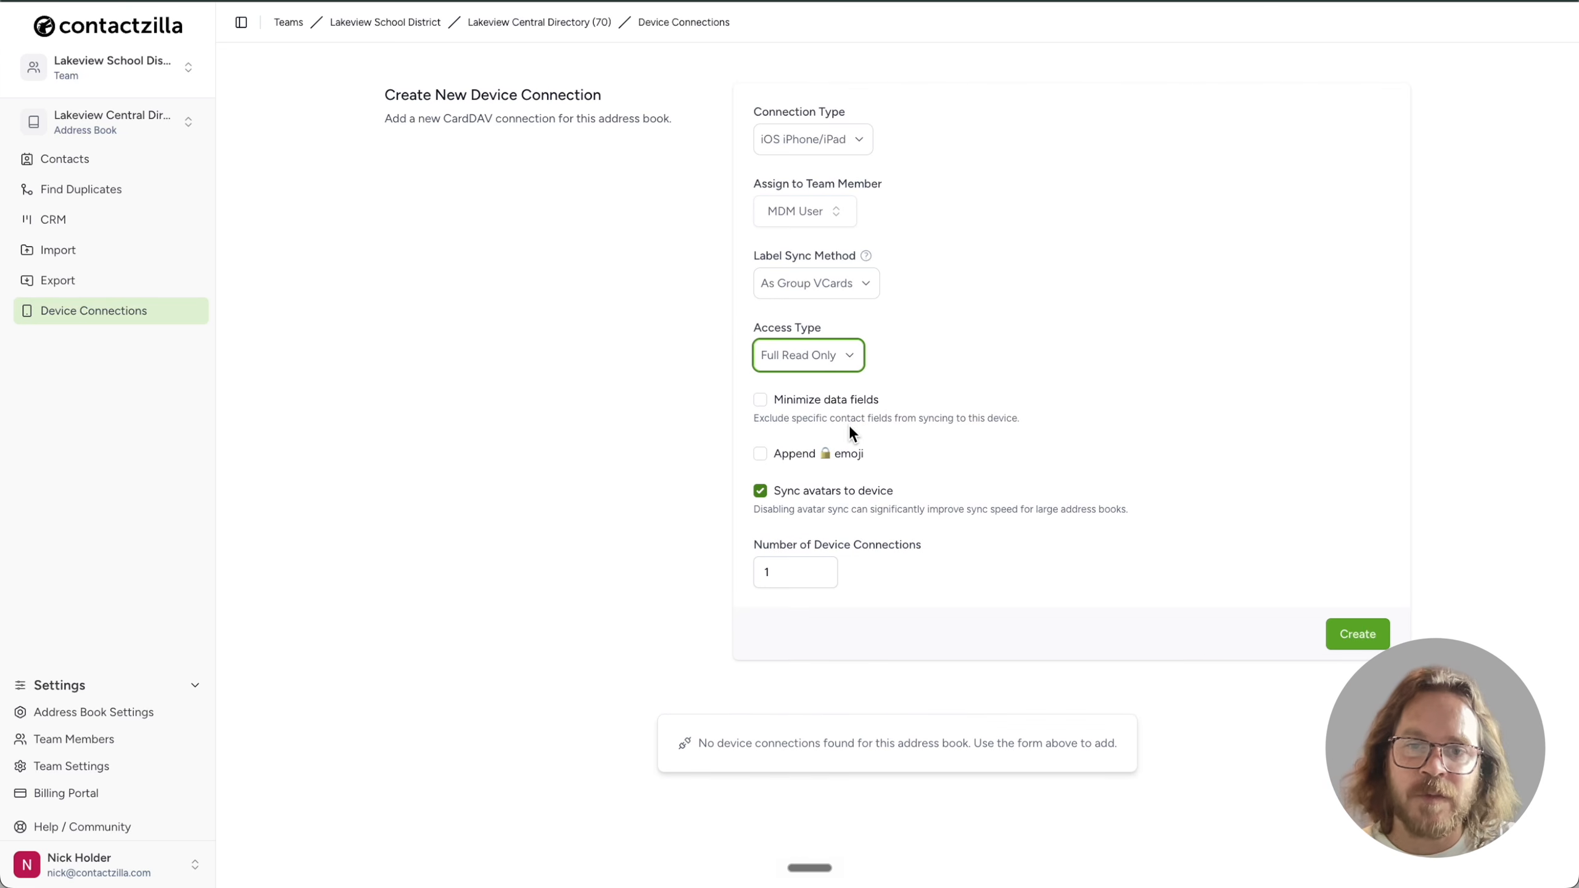
click(759, 456)
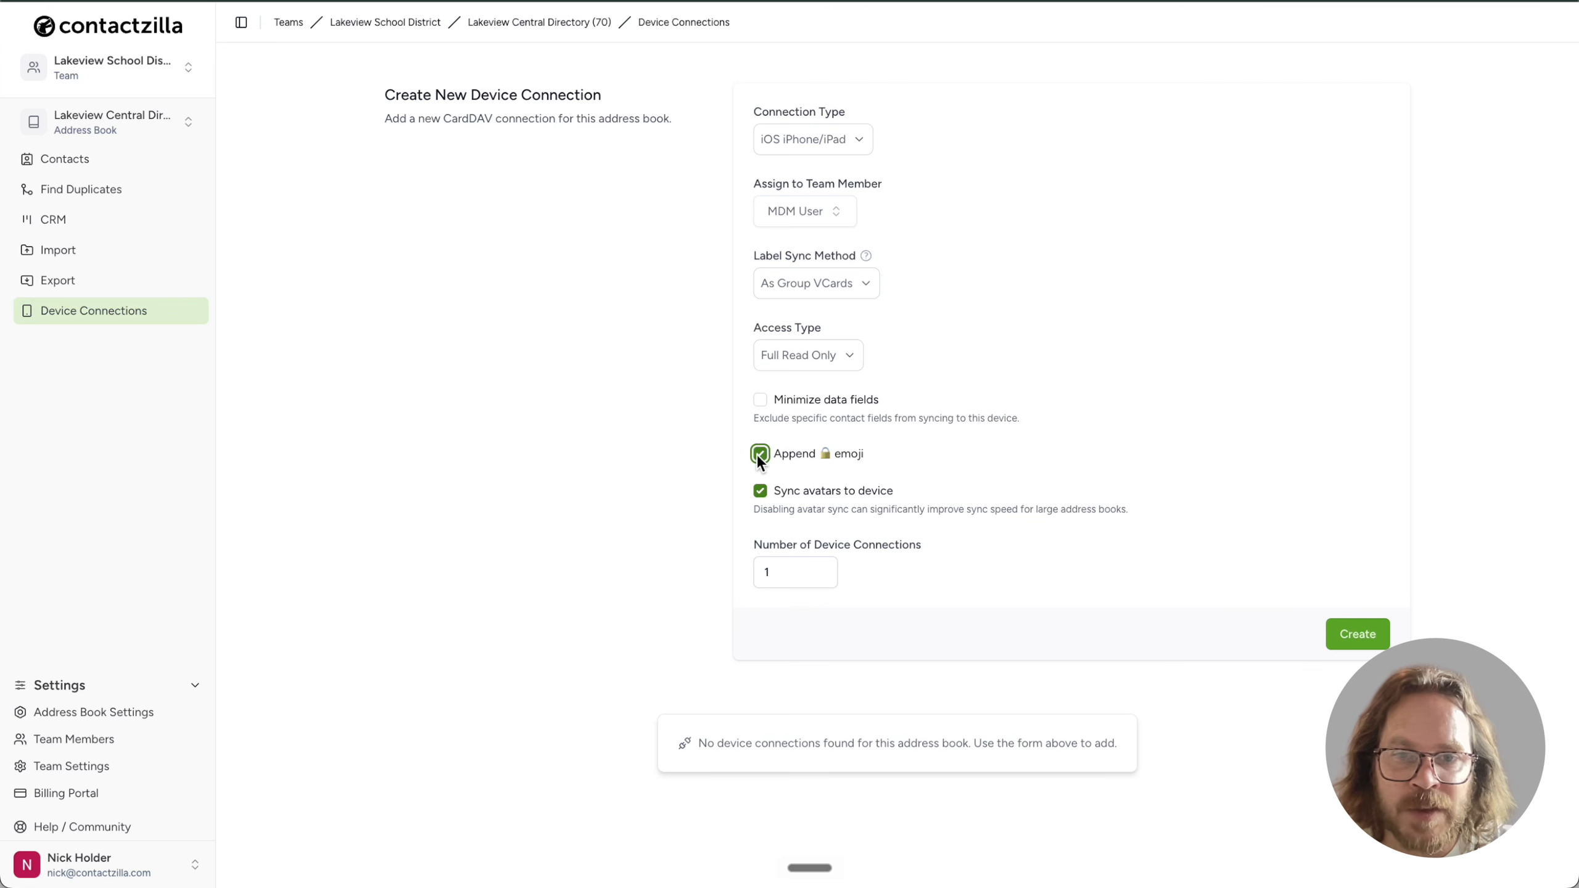
click(906, 452)
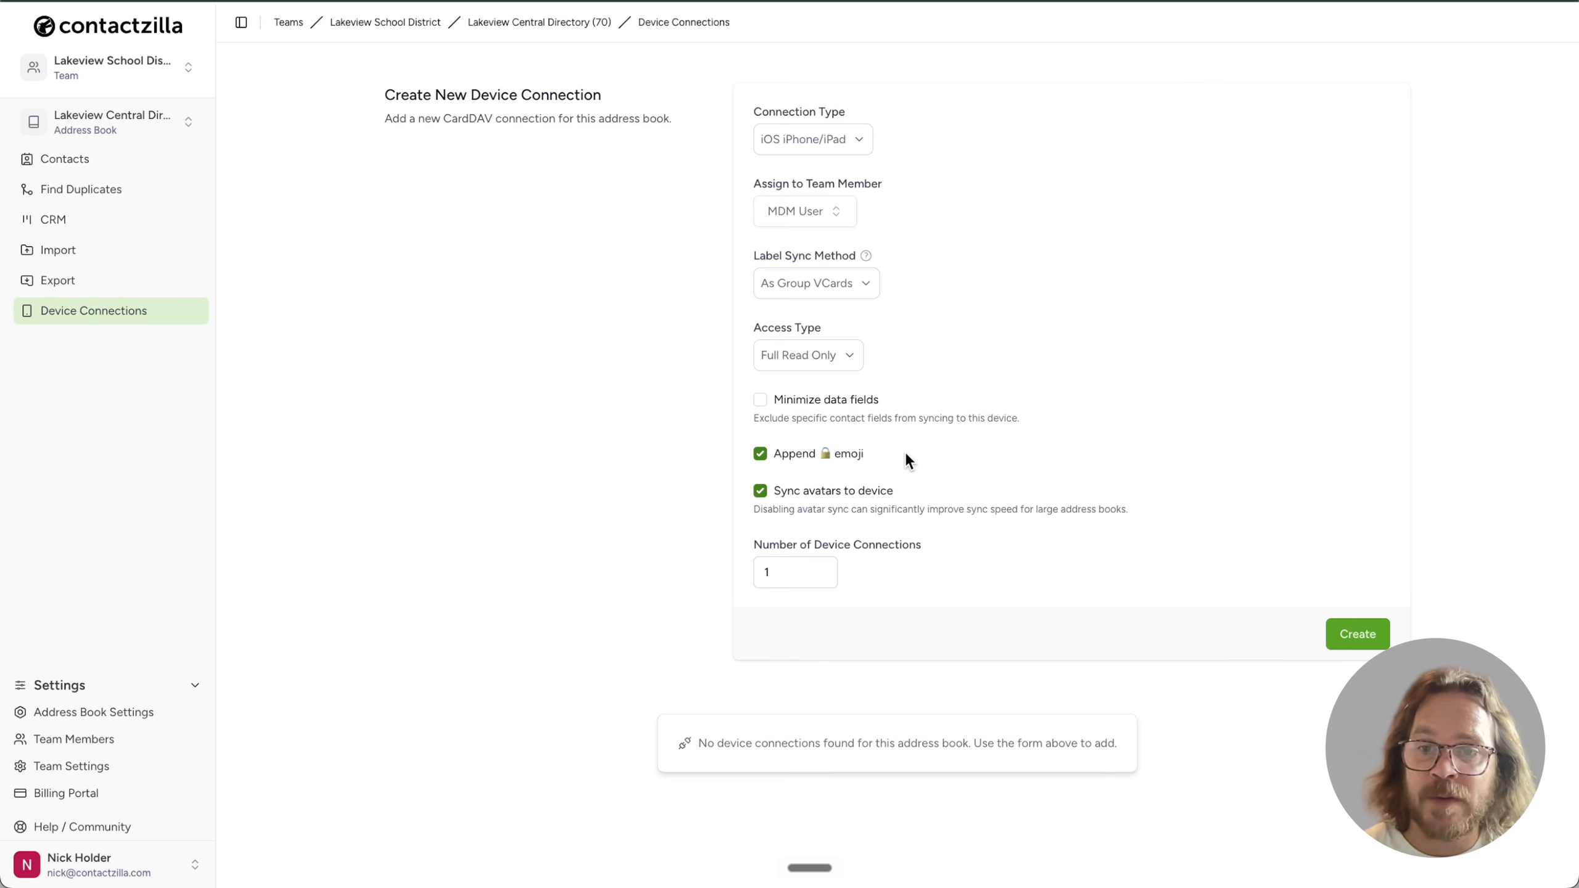
drag(786, 572, 761, 573)
text(150)
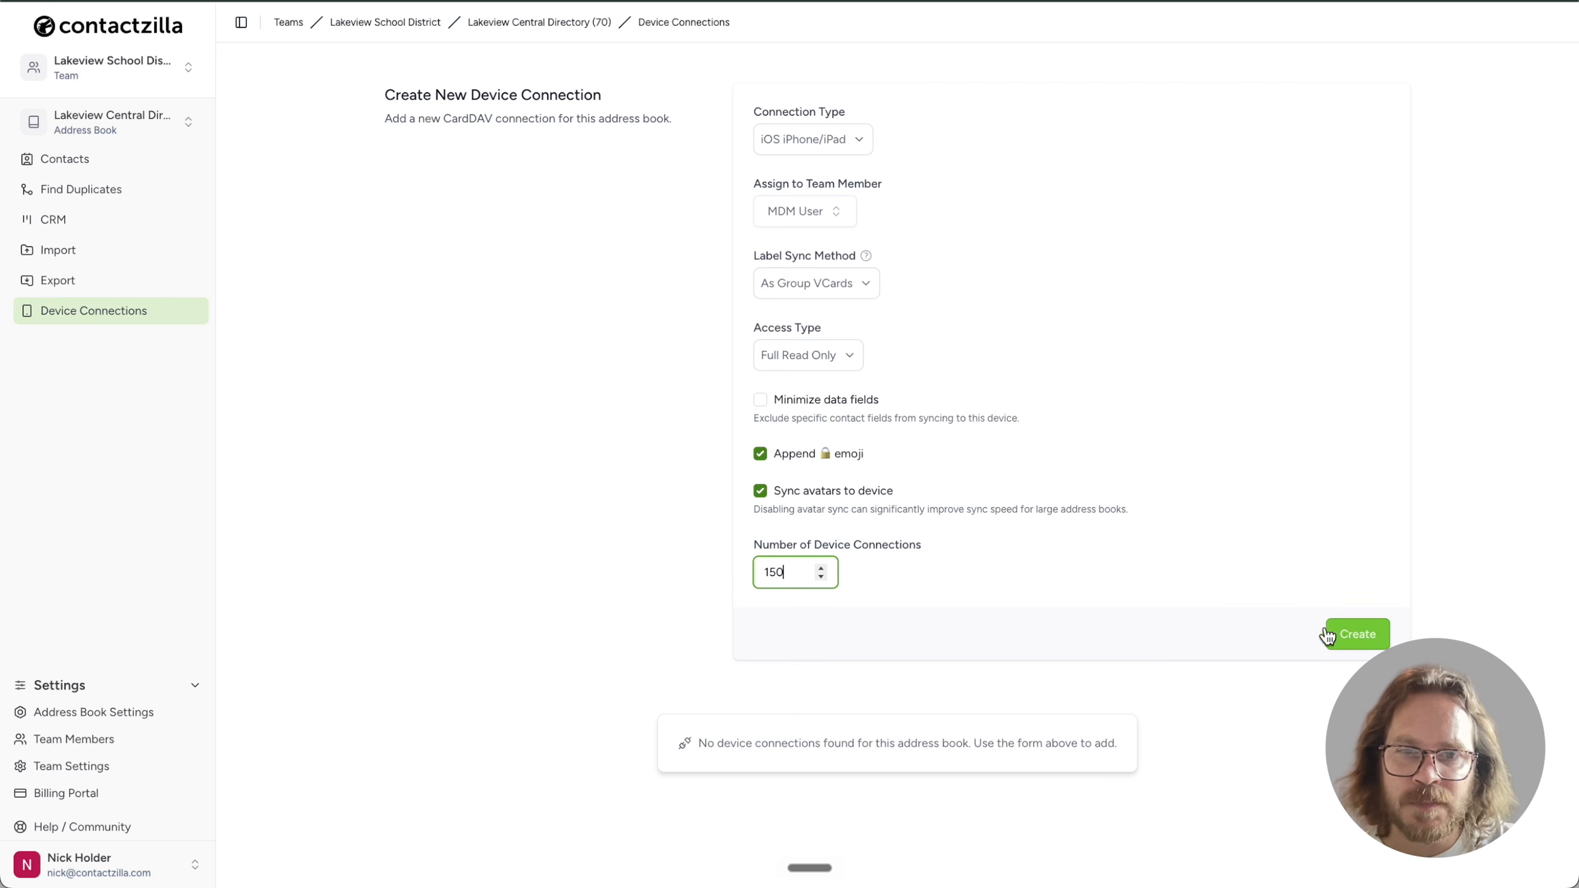
click(1353, 638)
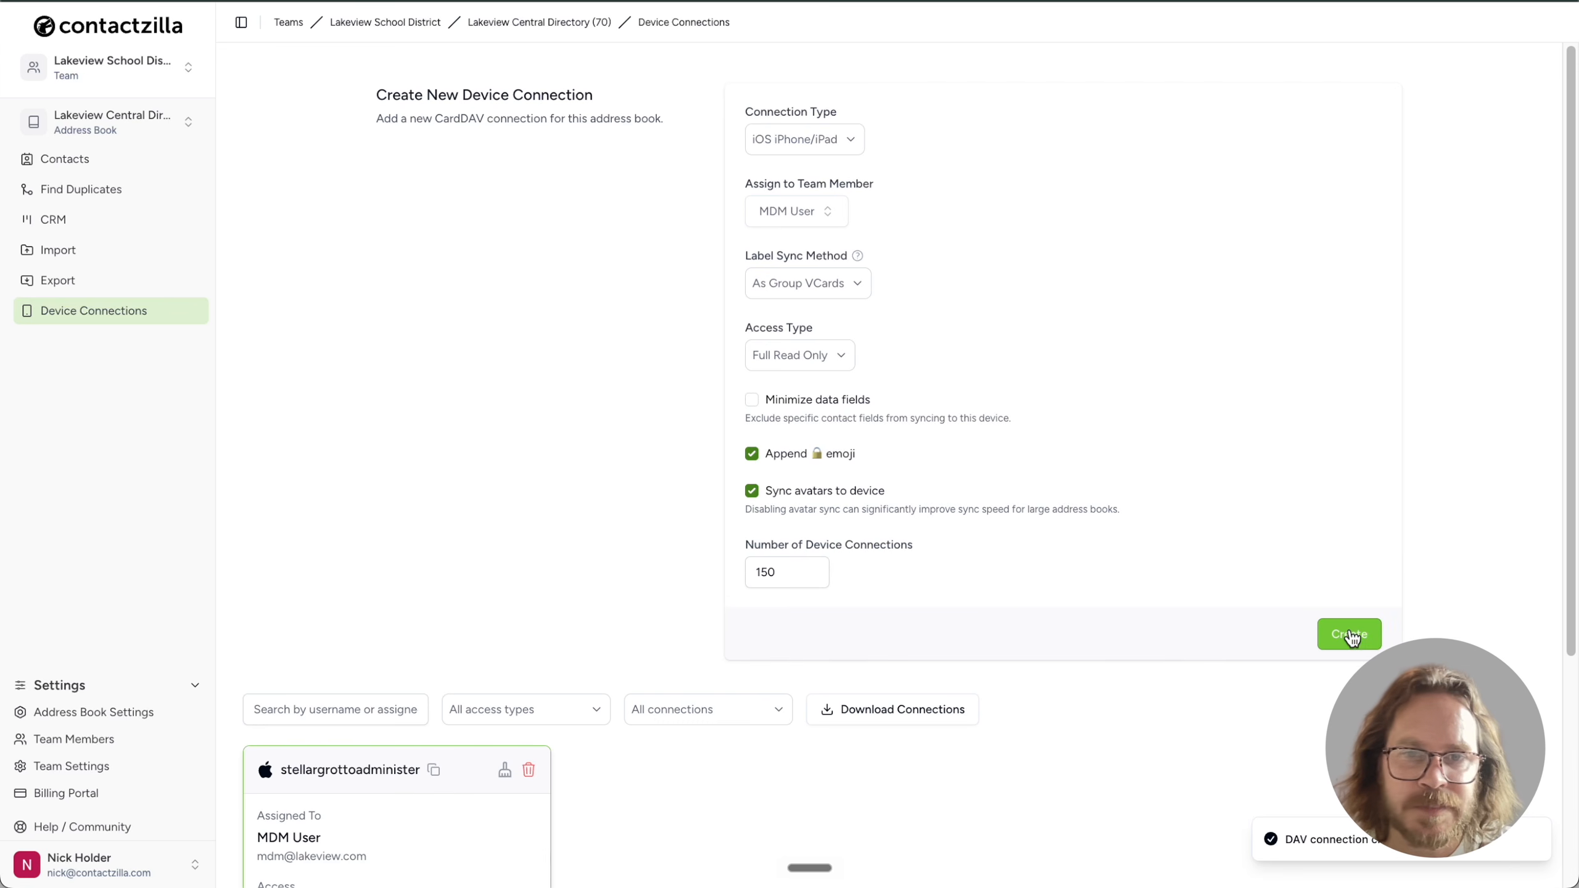
Download the new connection's .mobileconfig configuration profile from its setup options
scroll(553, 703, down, 5)
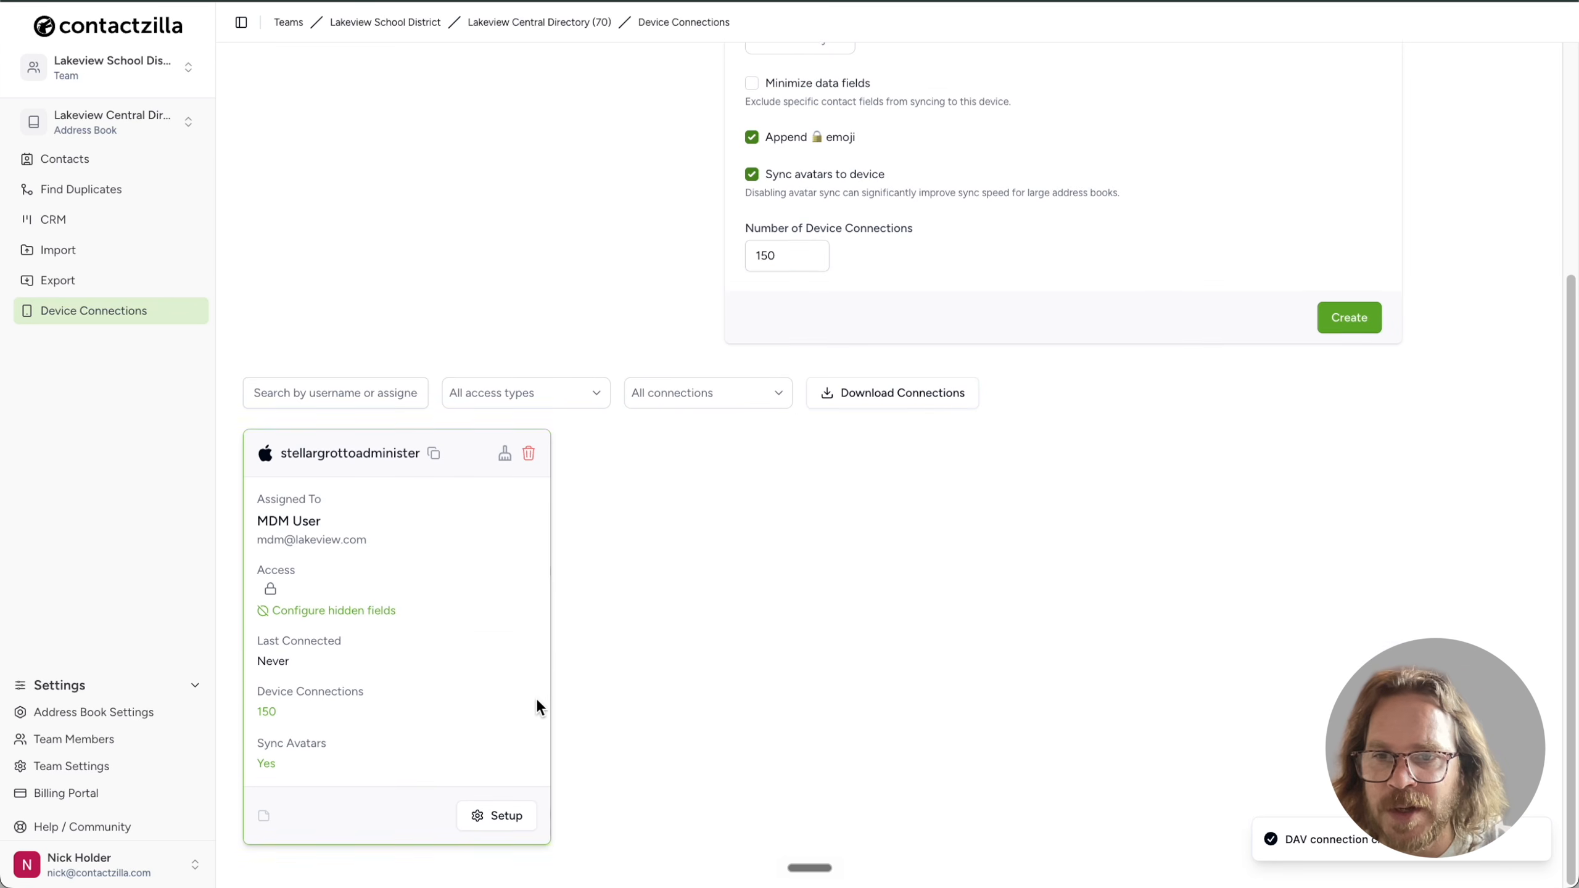
click(508, 818)
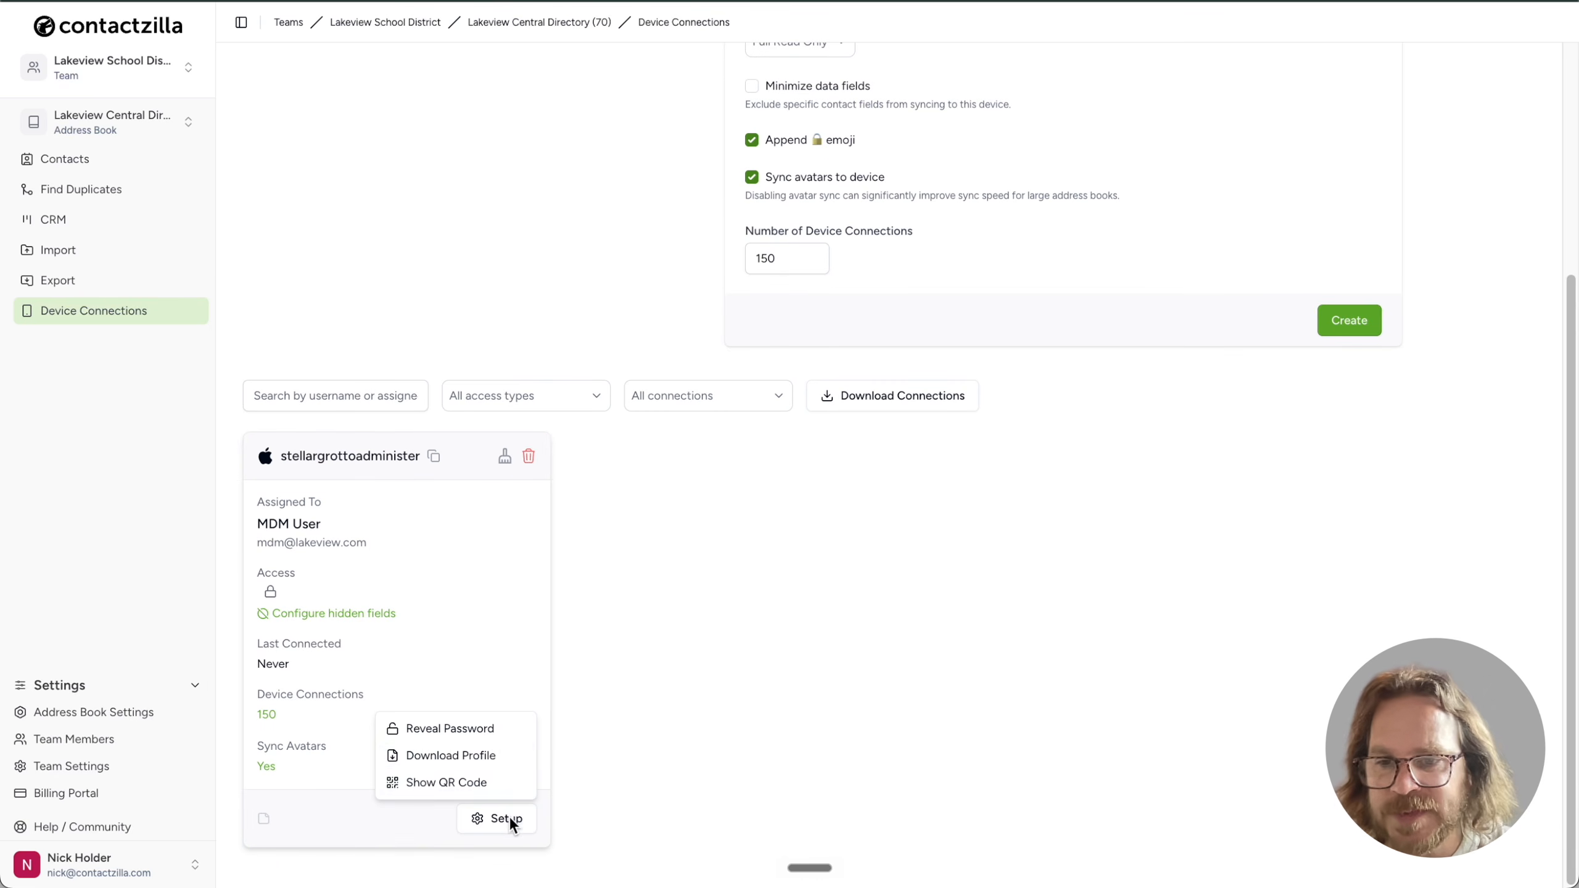
click(504, 760)
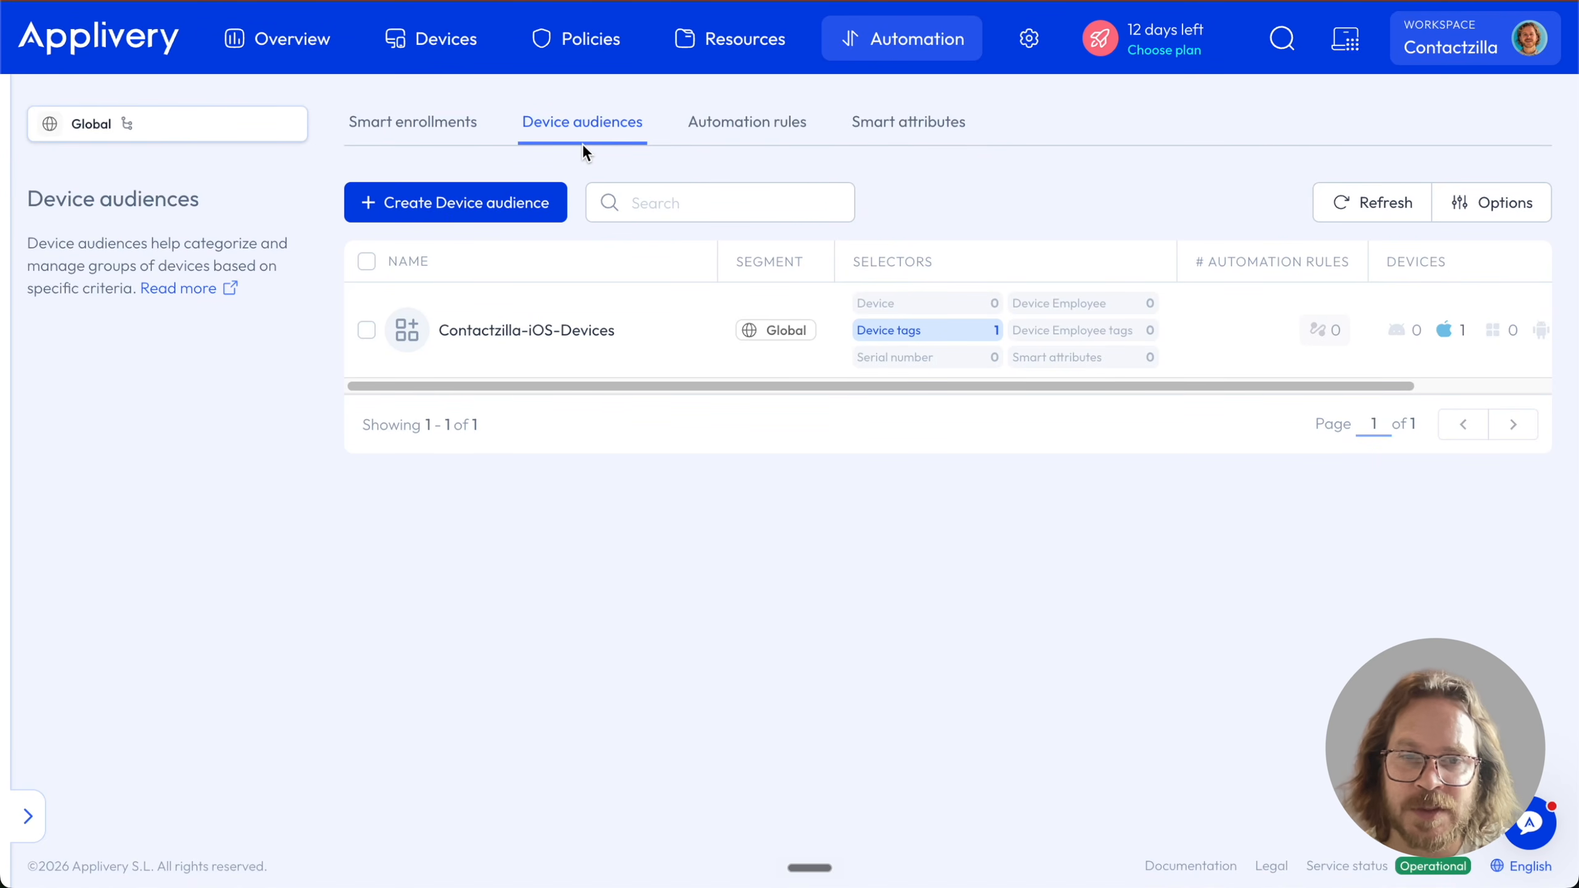
Move from Device audiences to the Policies list
click(579, 43)
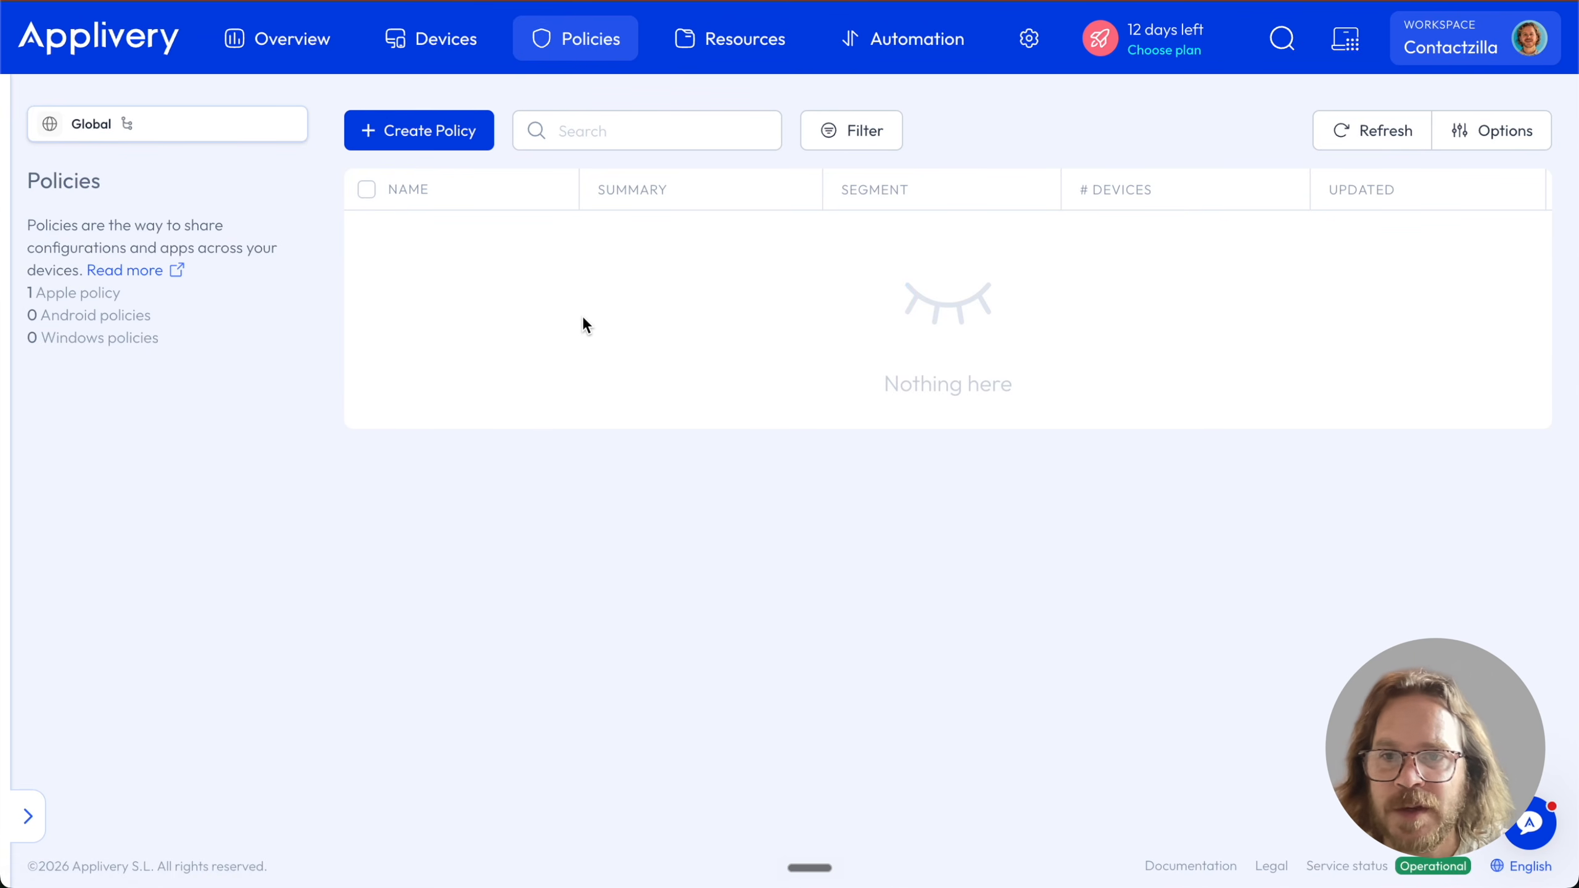
Create an empty Apple policy named 'Contactzilla iOS Lakeview Directory'
click(416, 149)
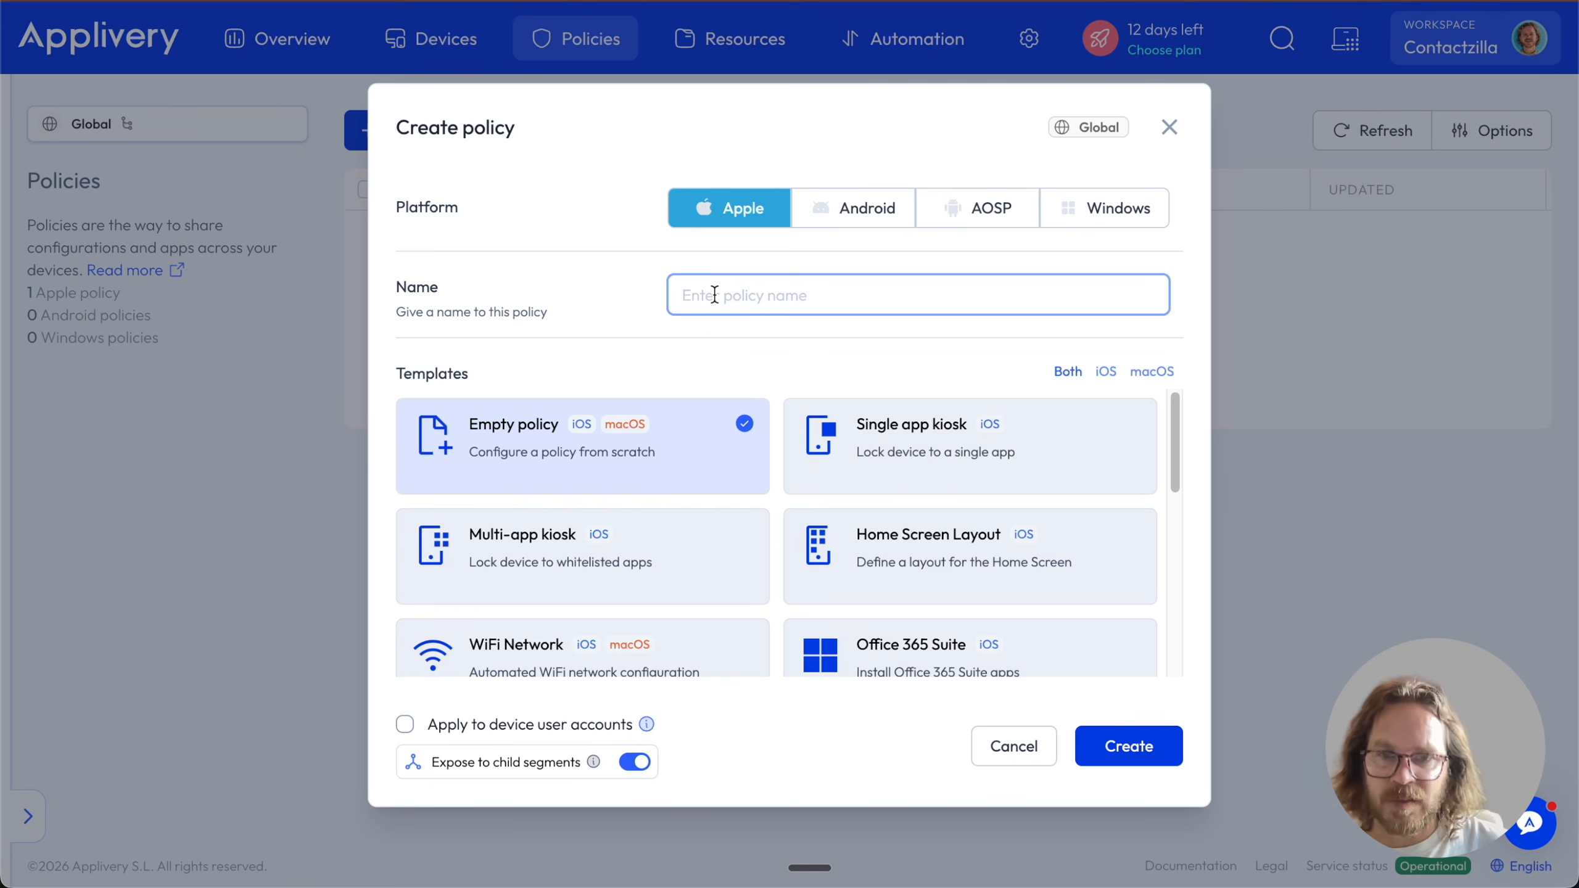
text(Contactzilla )
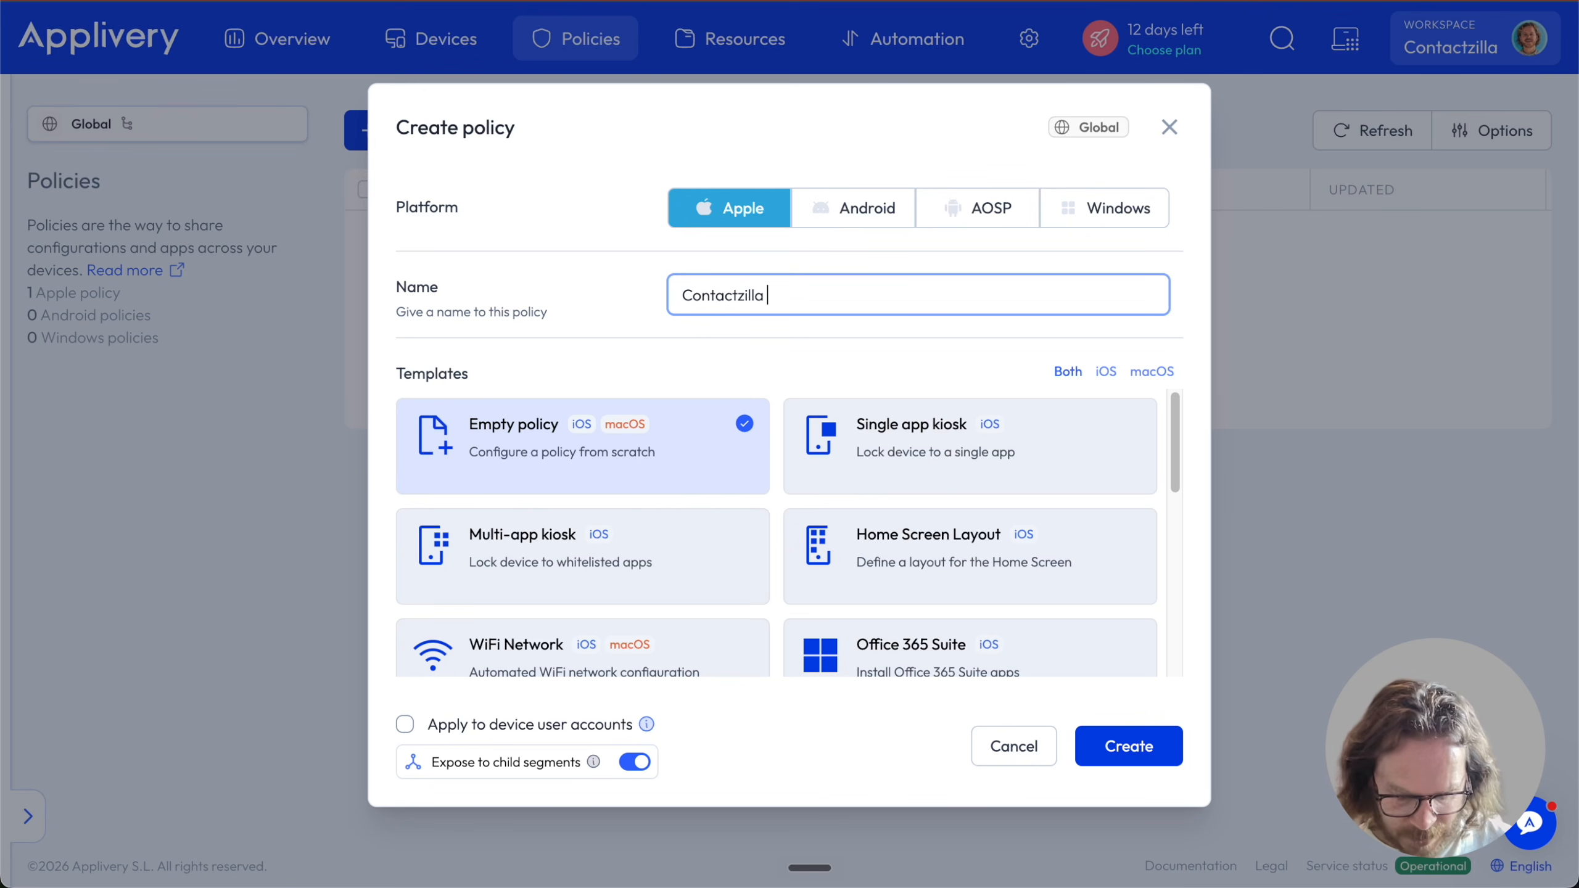
text(iOS Lakeview)
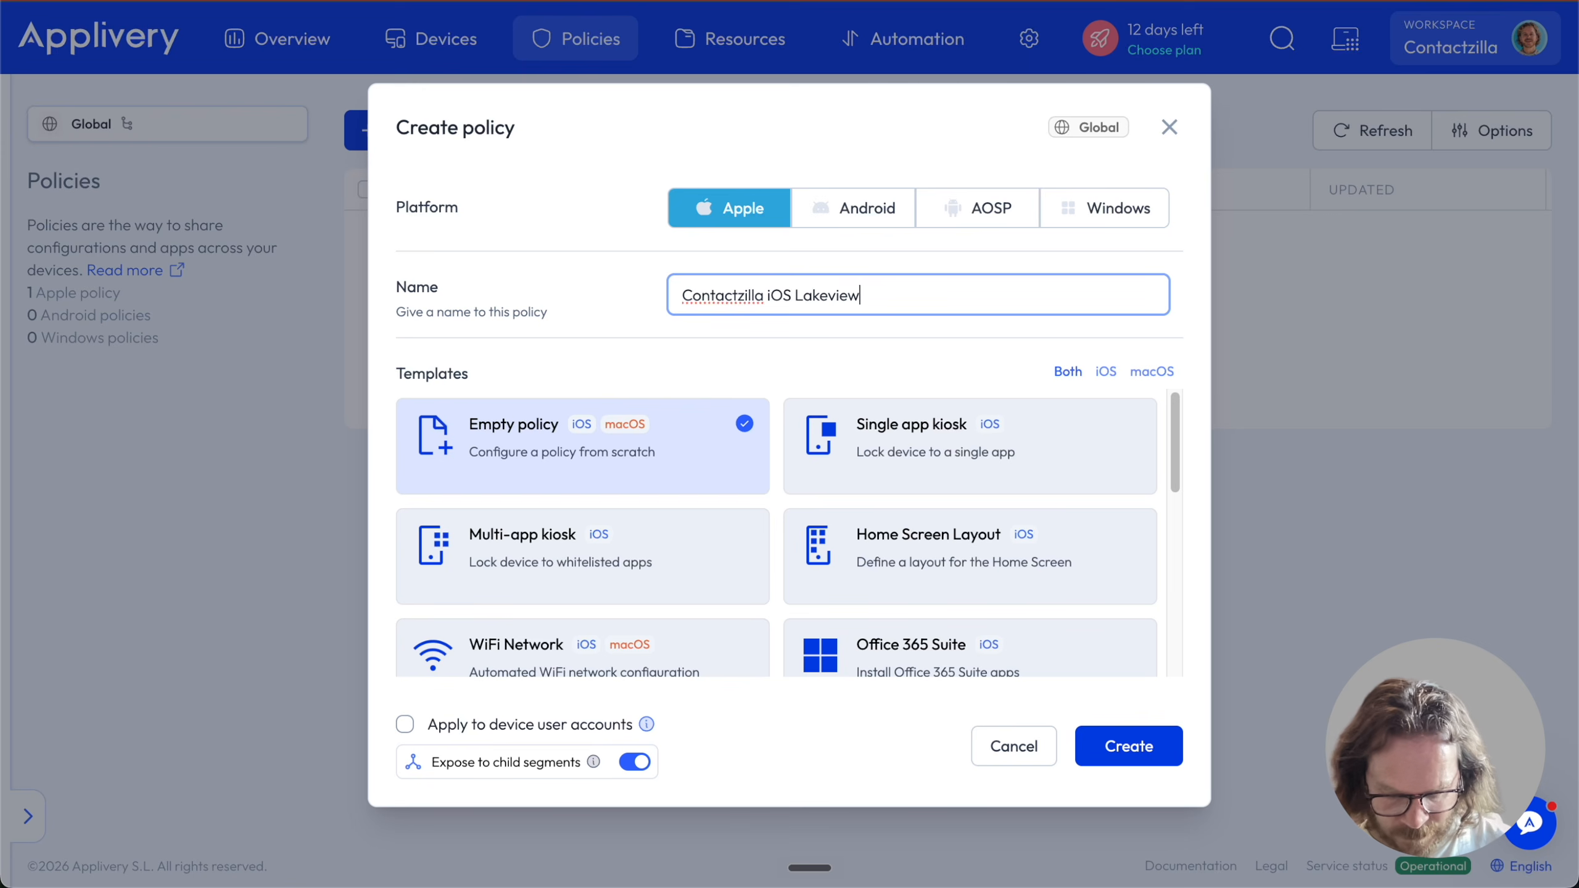
text( Directory)
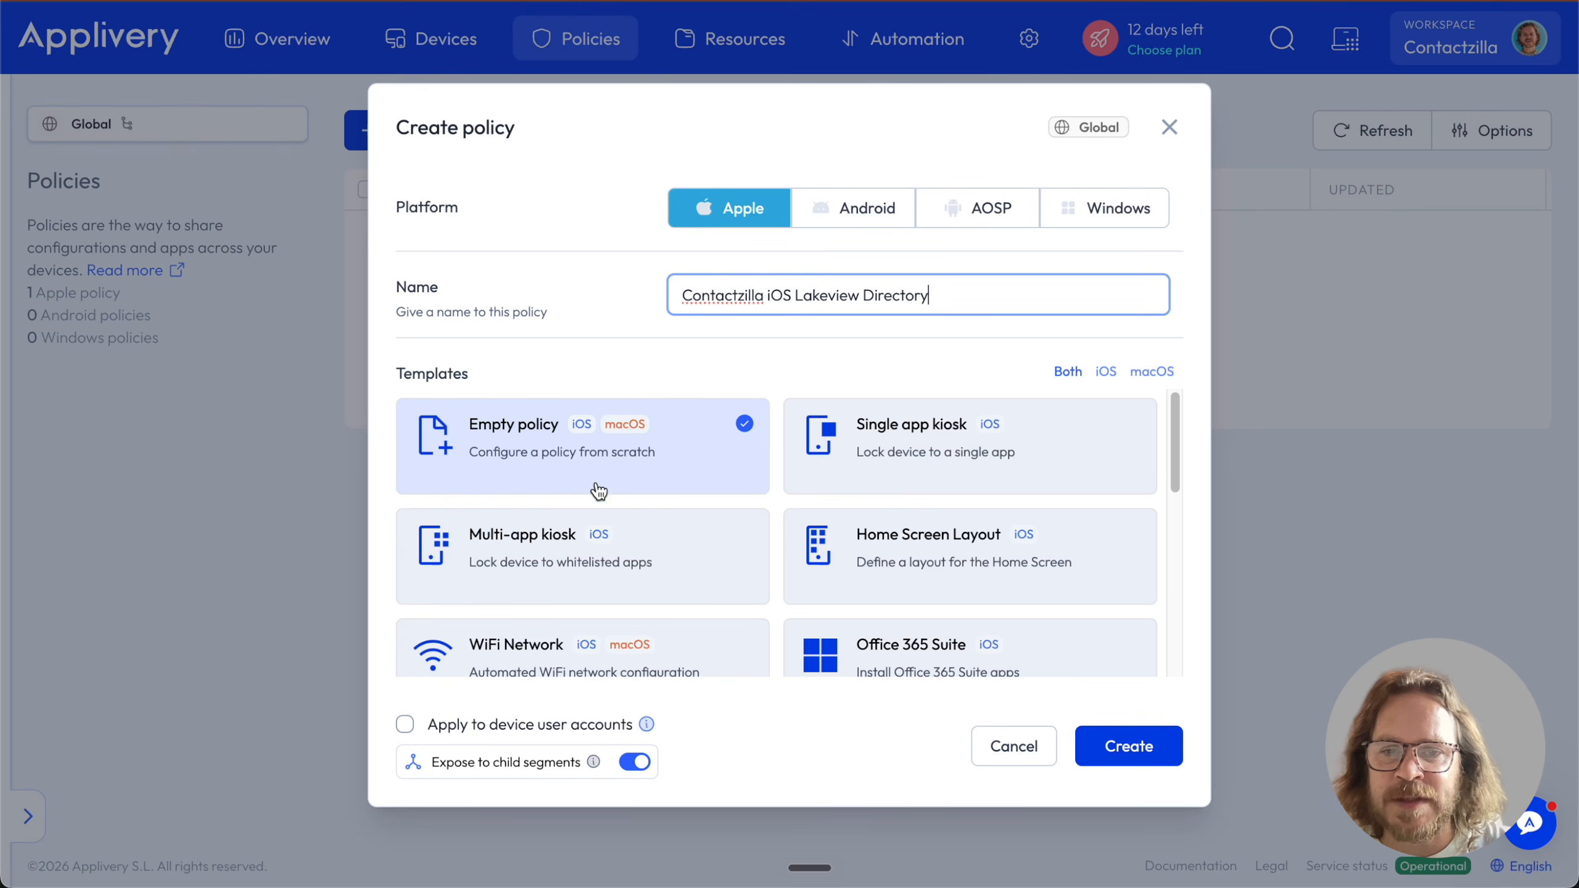
click(1141, 750)
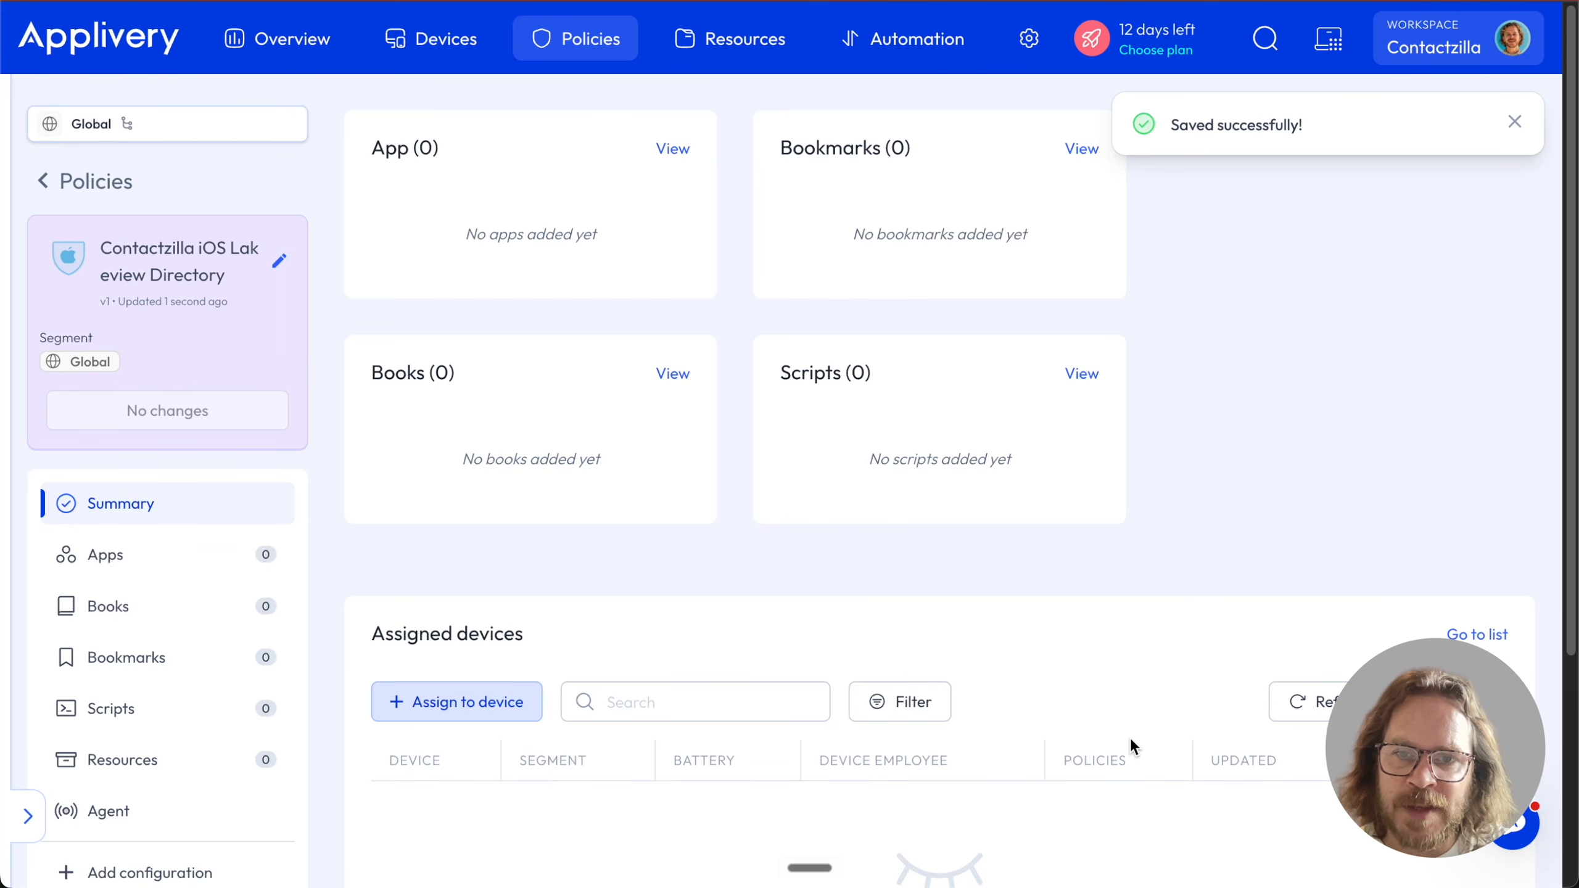
scroll(112, 725, down, 5)
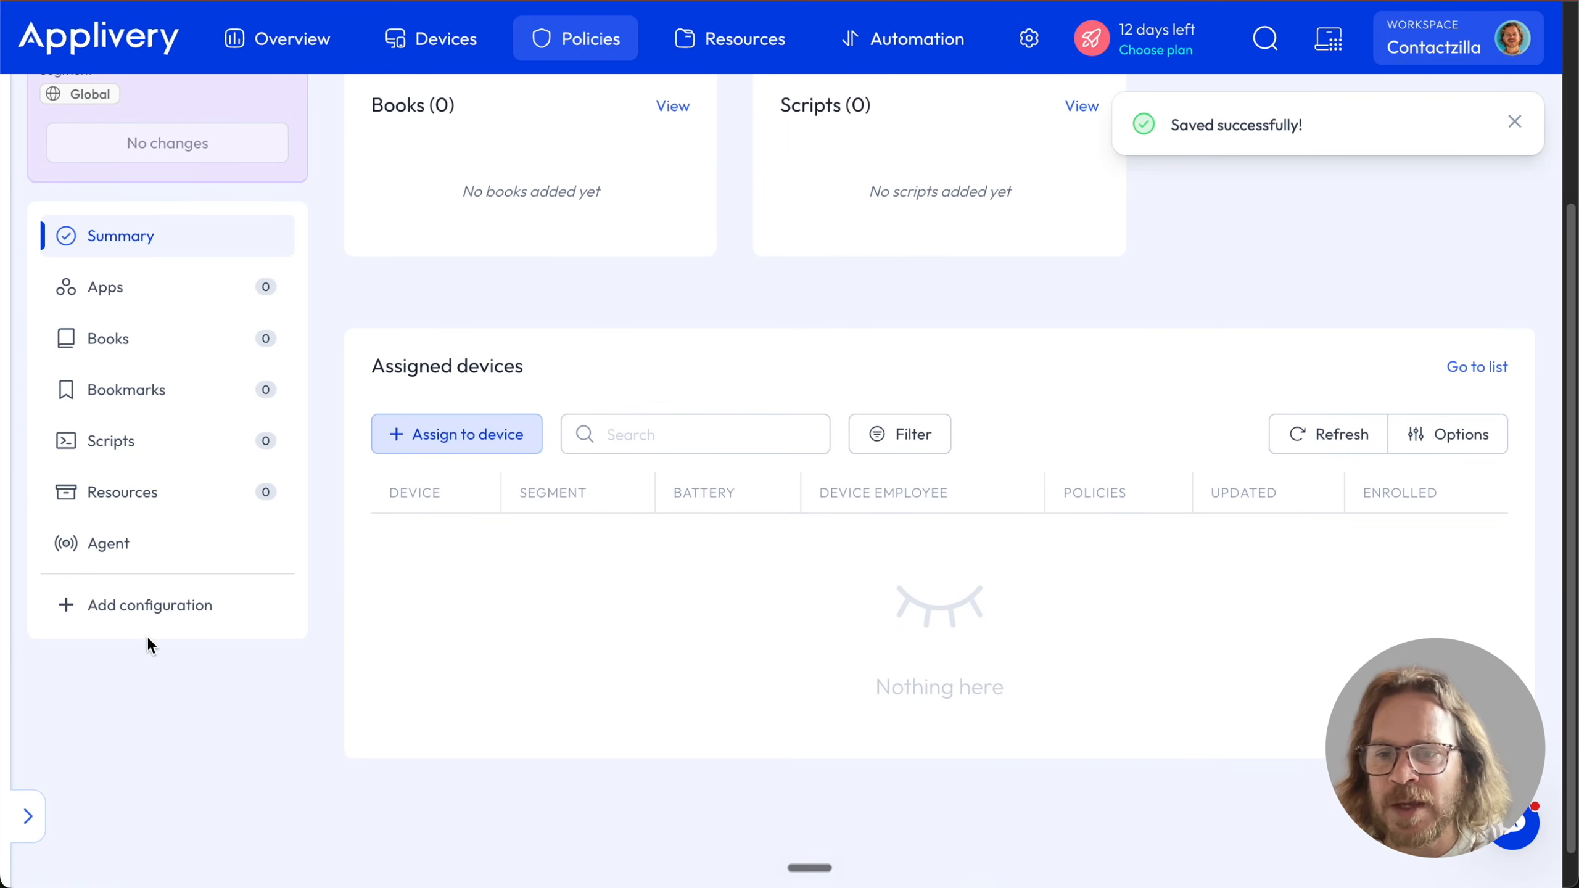
click(148, 612)
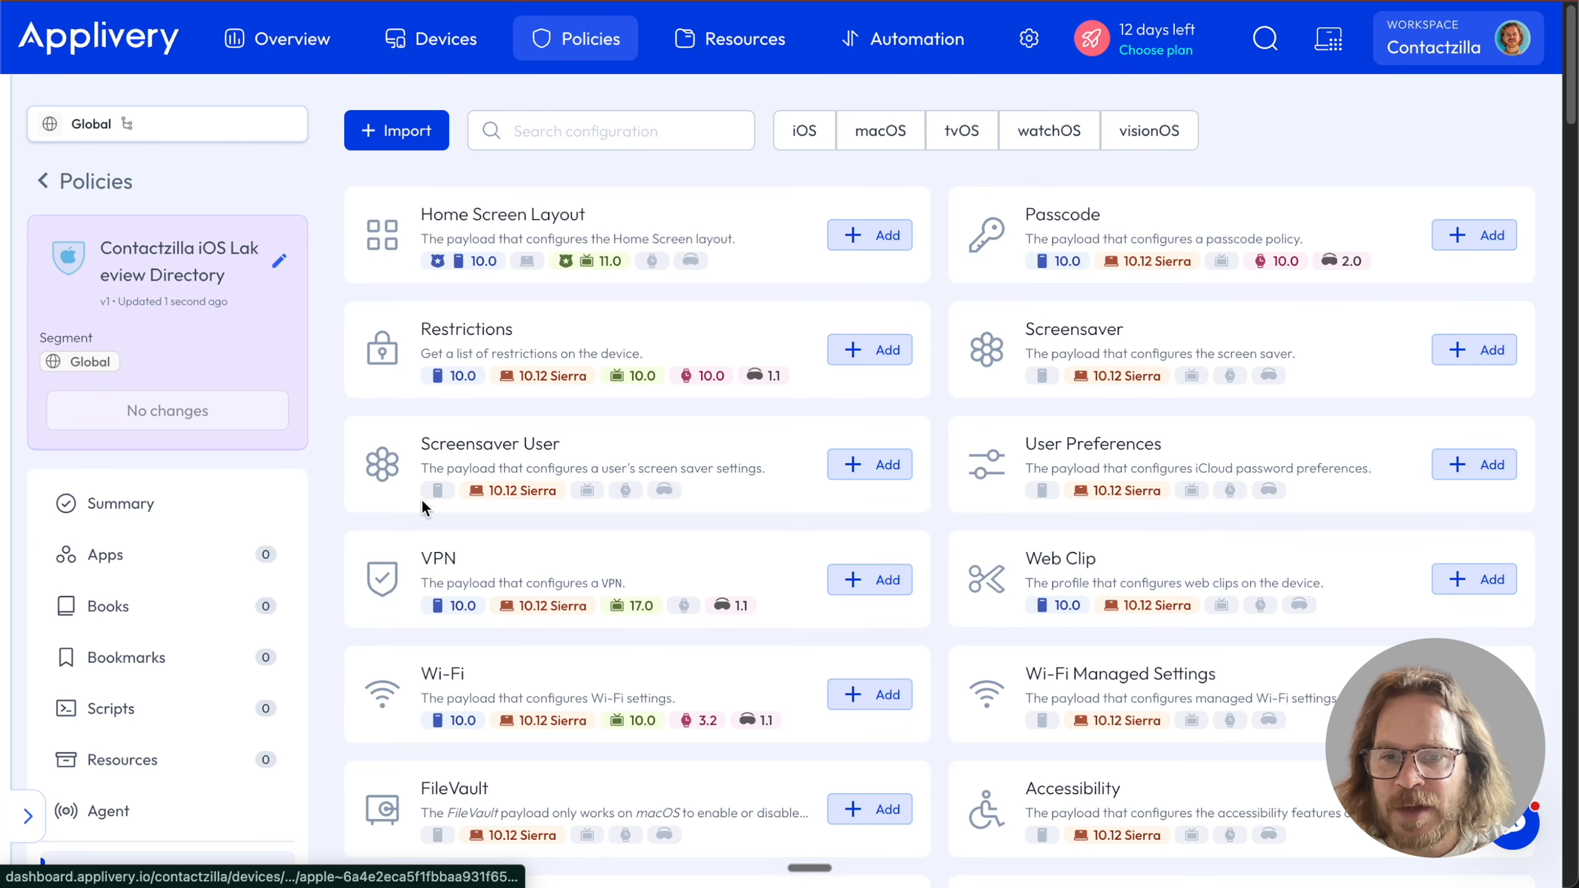
Upload the downloaded .mobileconfig profile, preview it, and import its CardDAV payload into the policy
scroll(852, 525, down, 2)
scroll(853, 534, down, 3)
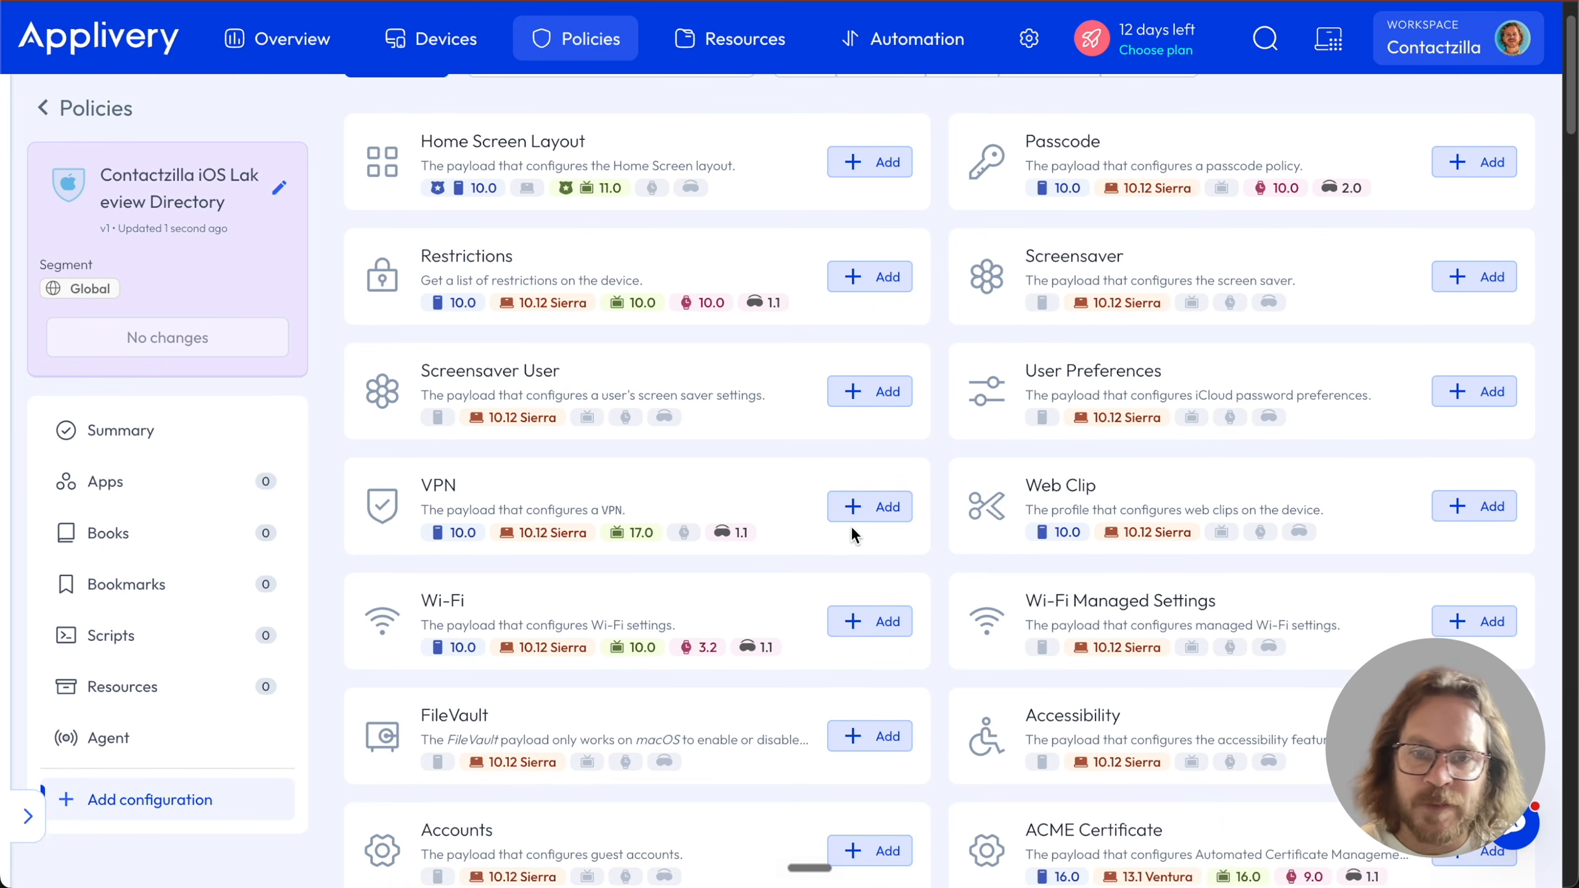
scroll(852, 529, up, 5)
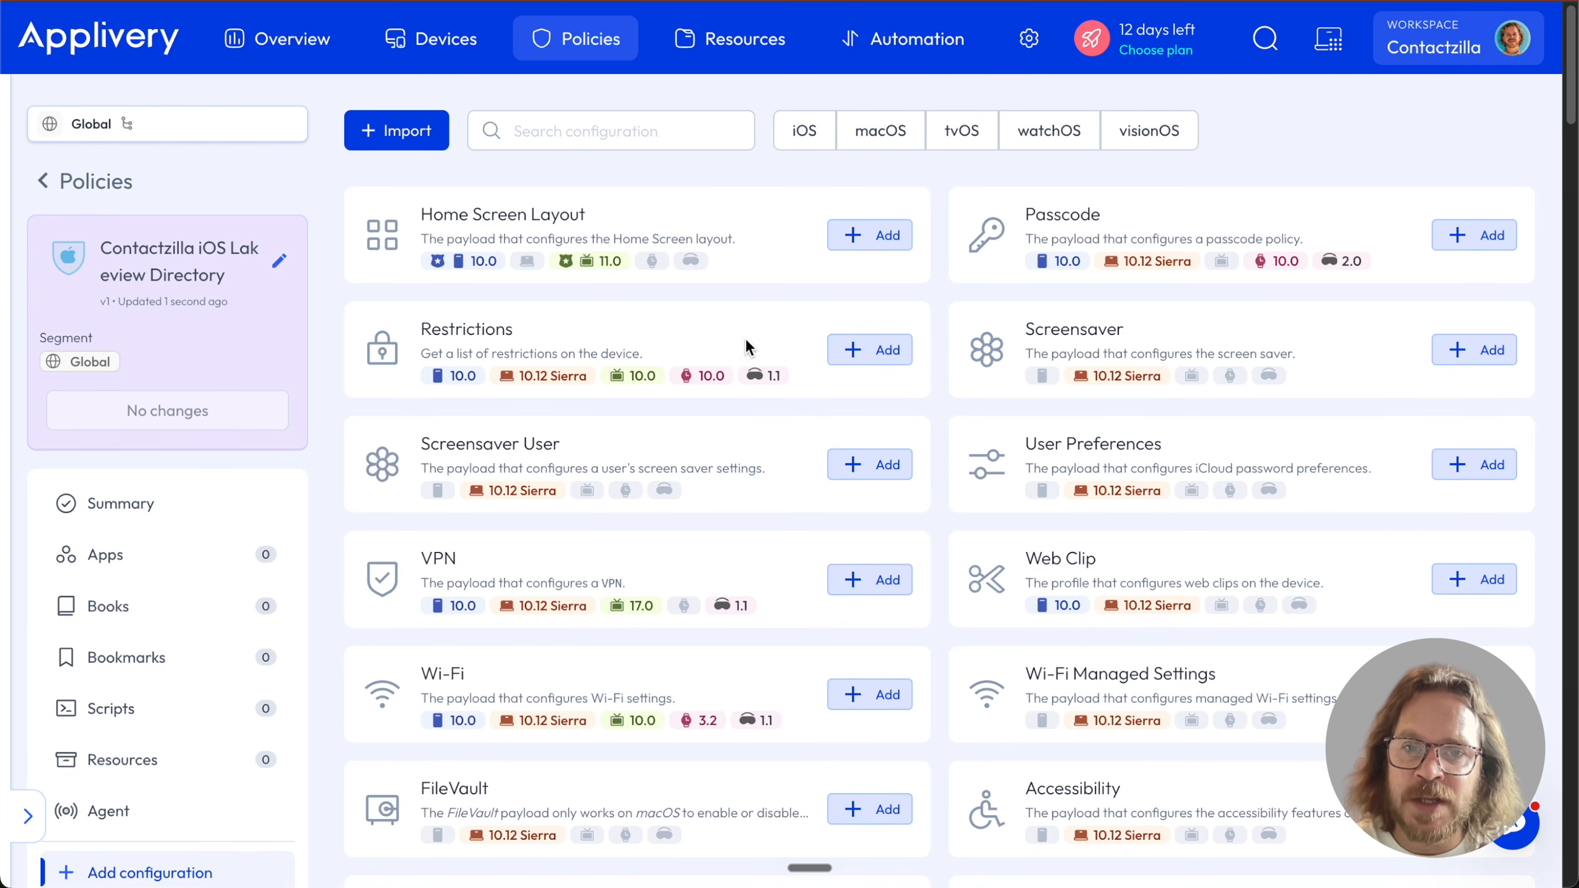
click(402, 137)
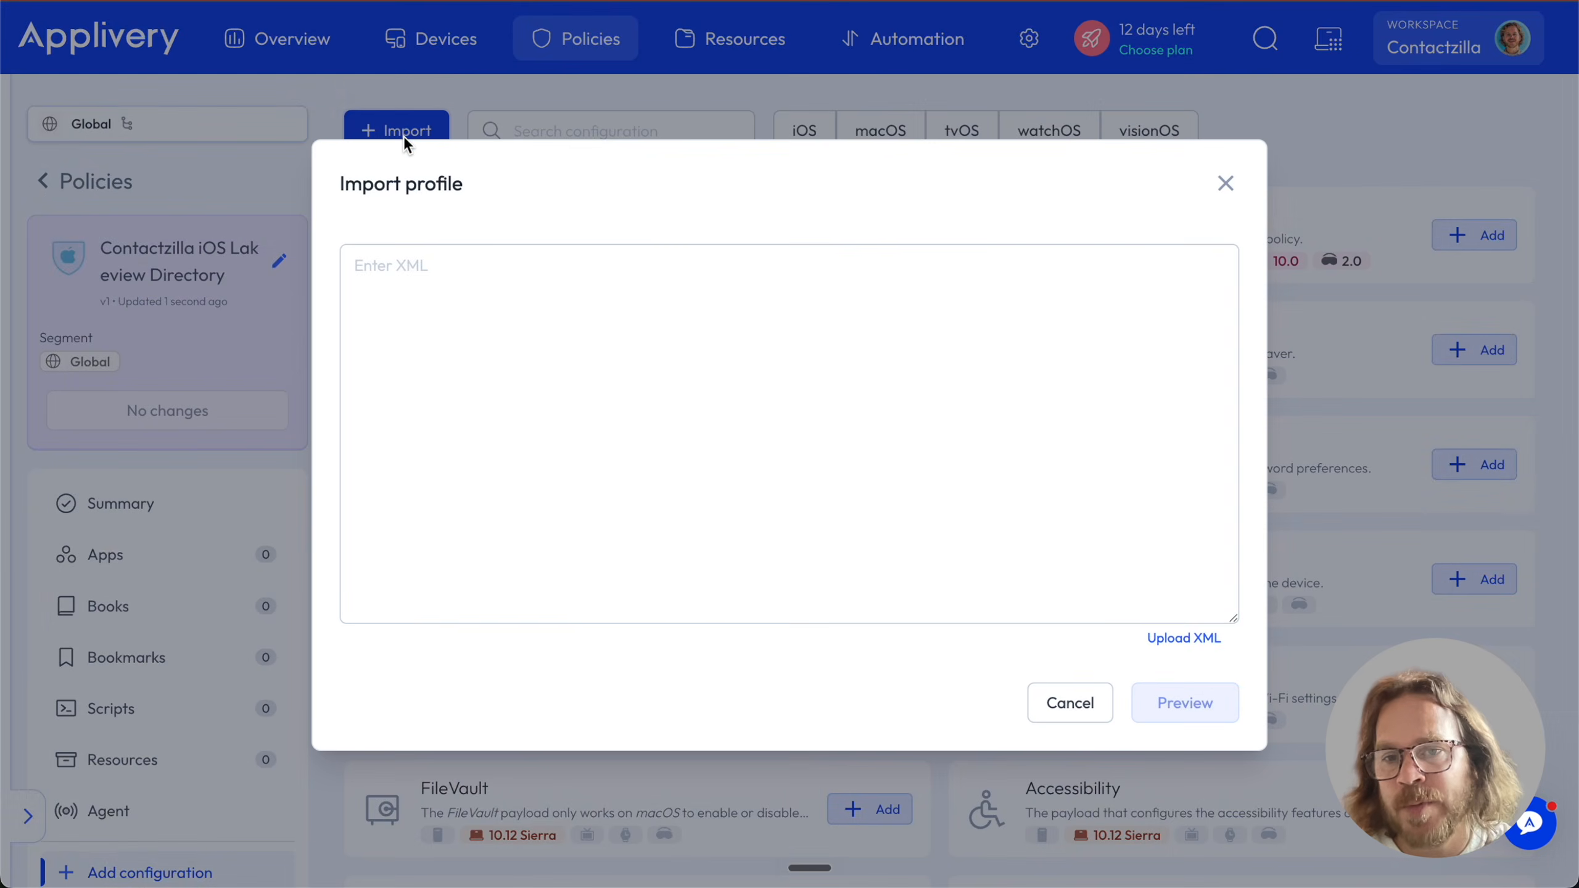
click(1187, 642)
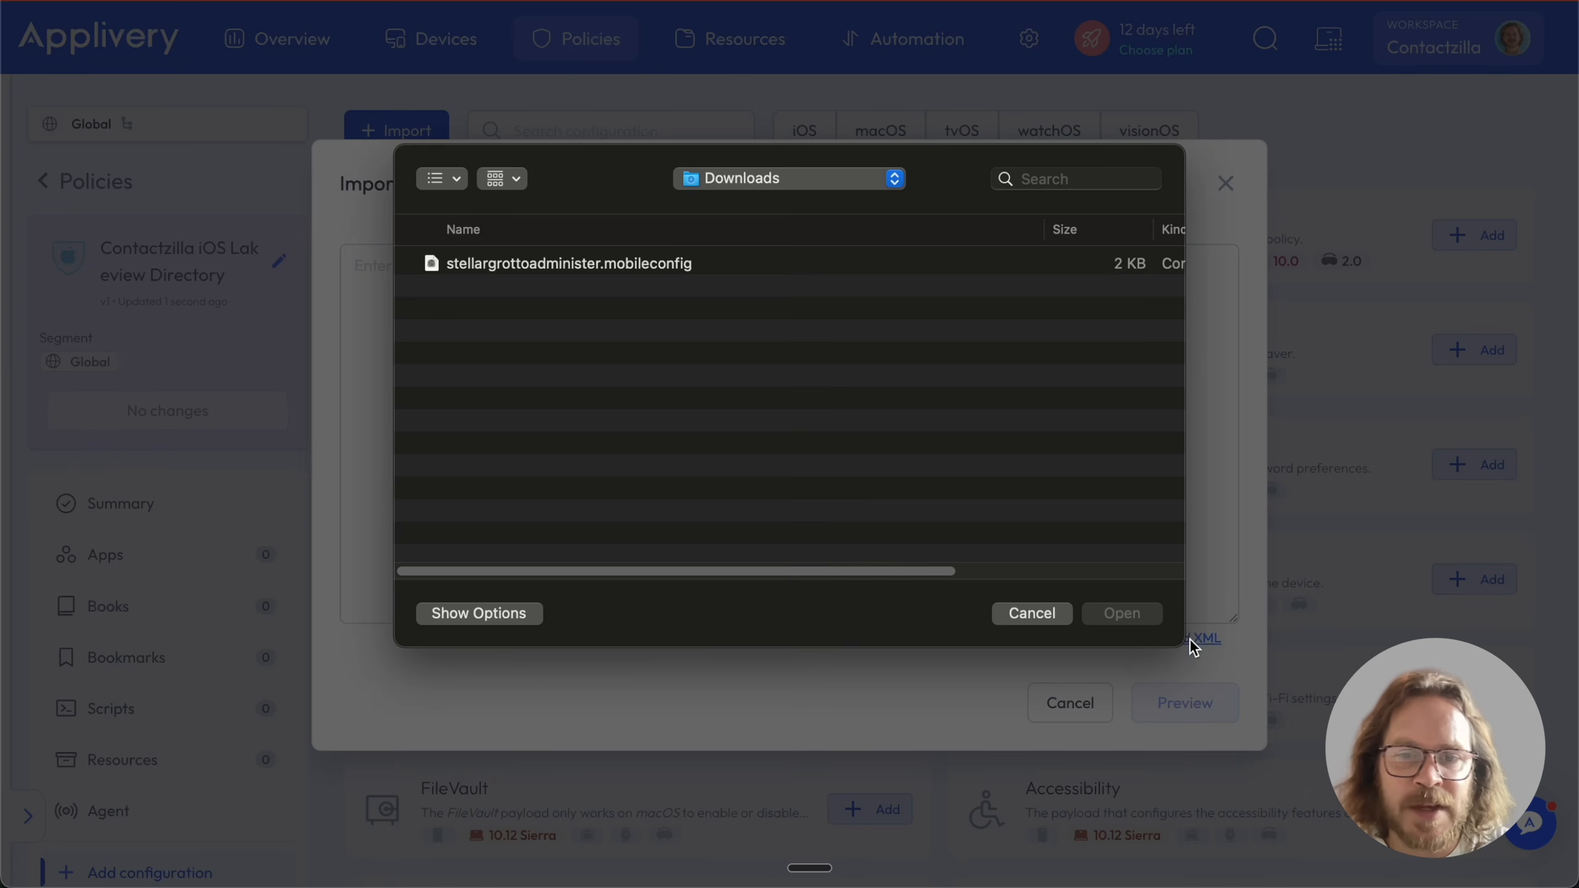
click(633, 266)
click(1134, 614)
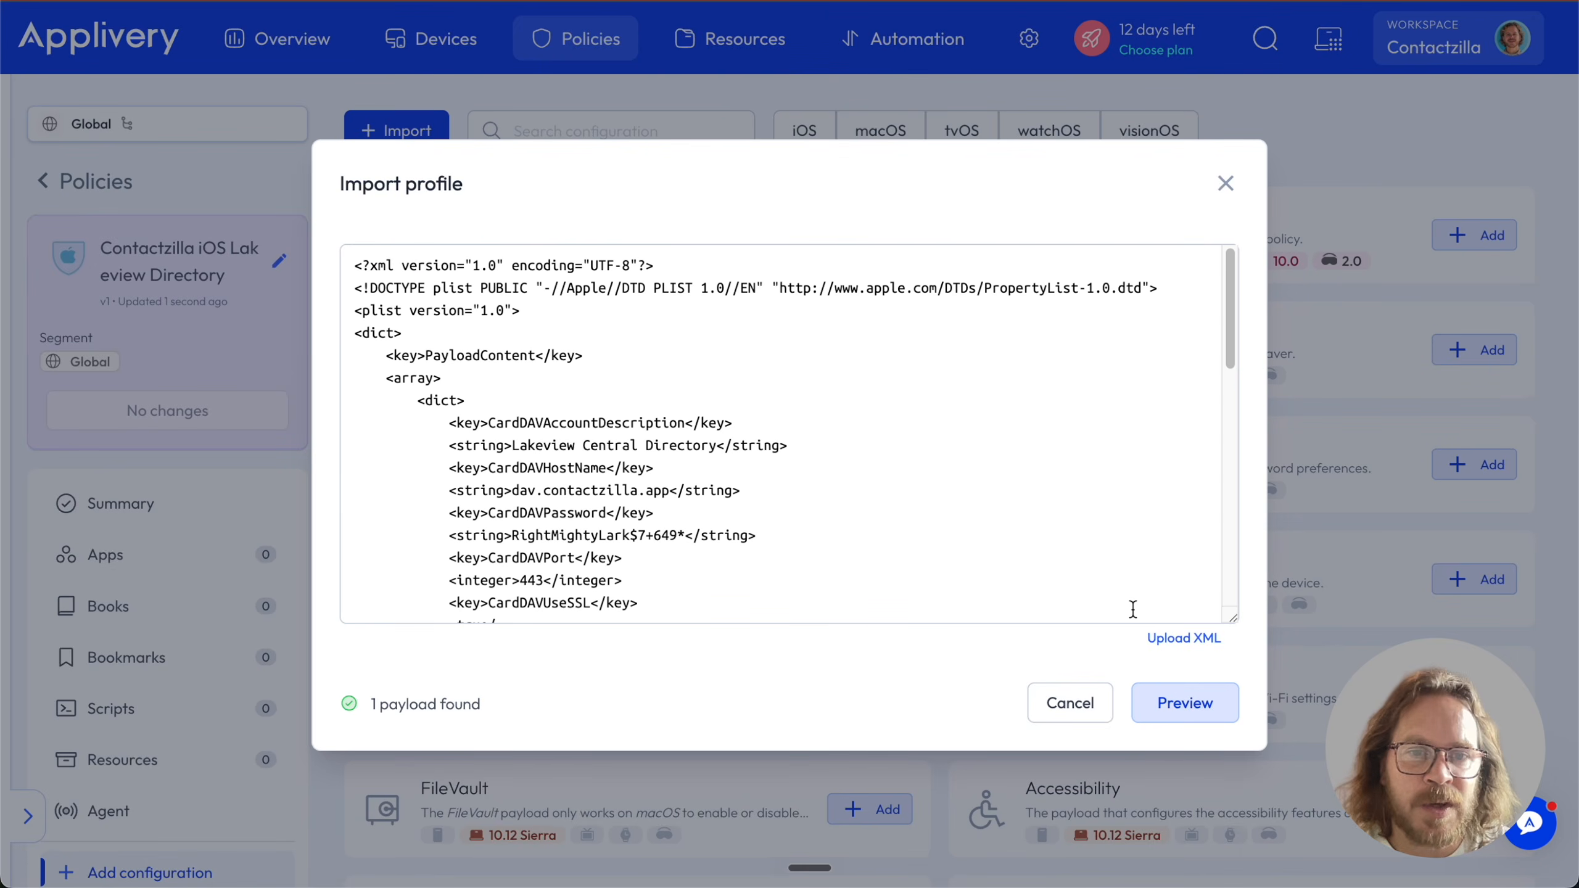
scroll(981, 582, down, 5)
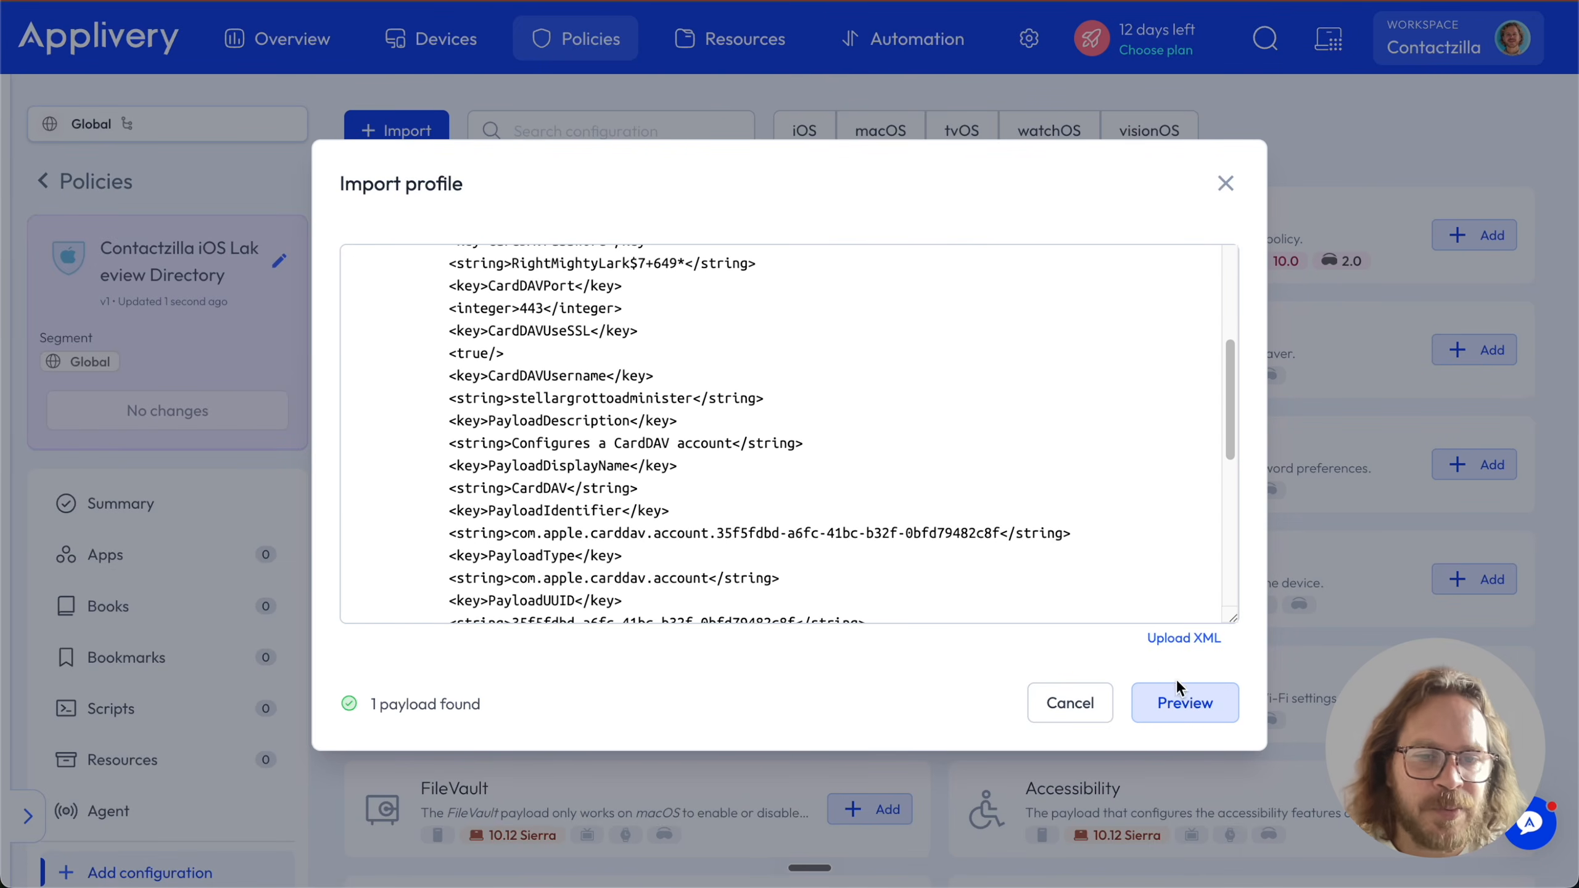
click(1182, 702)
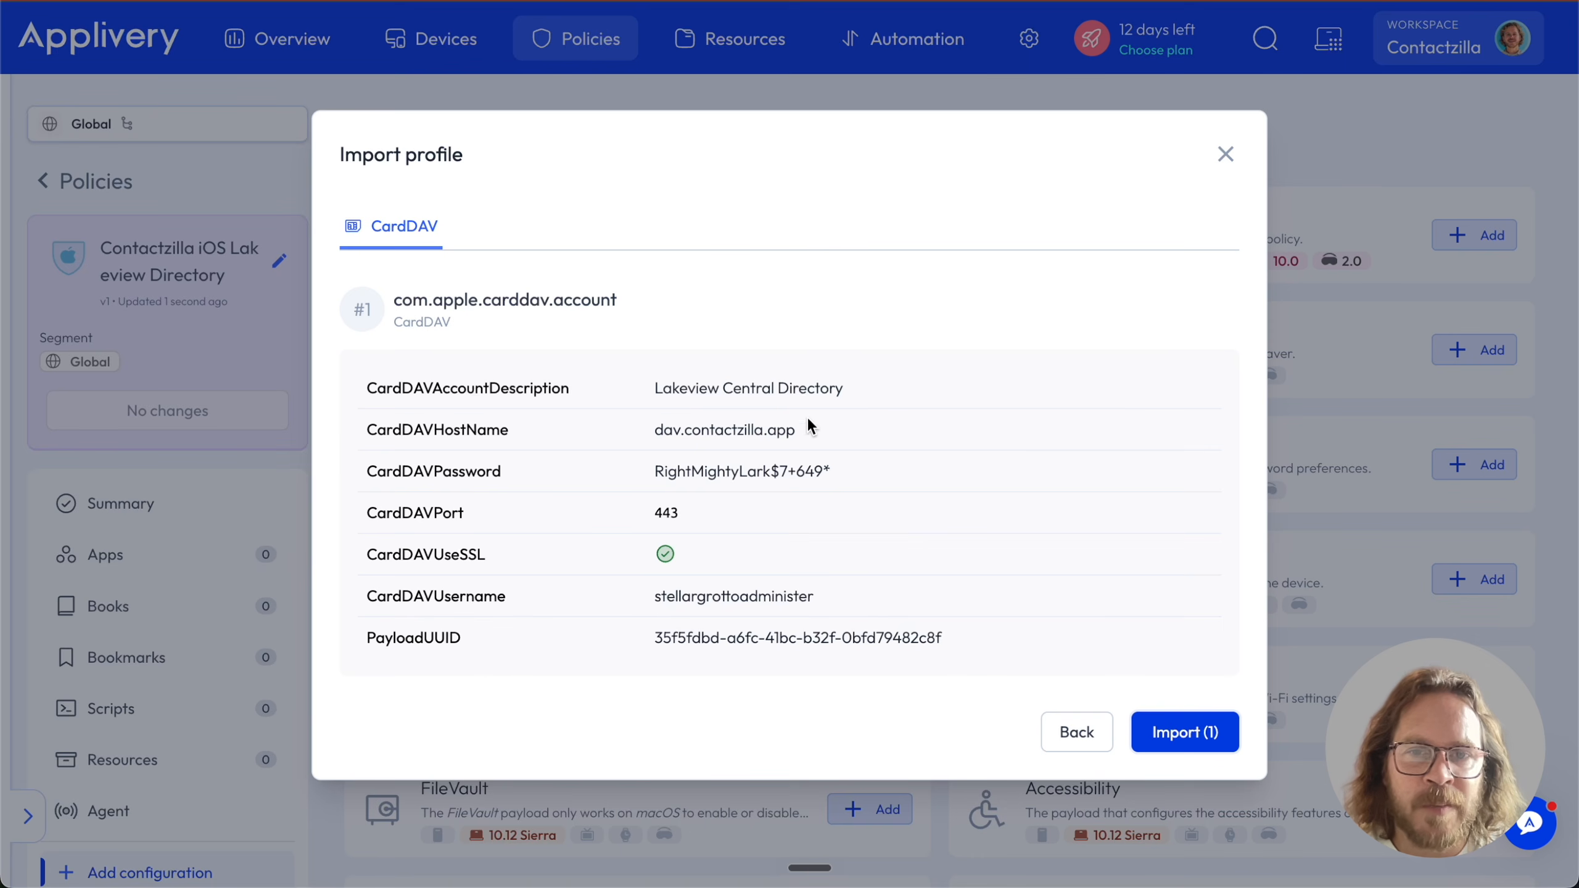
click(1181, 733)
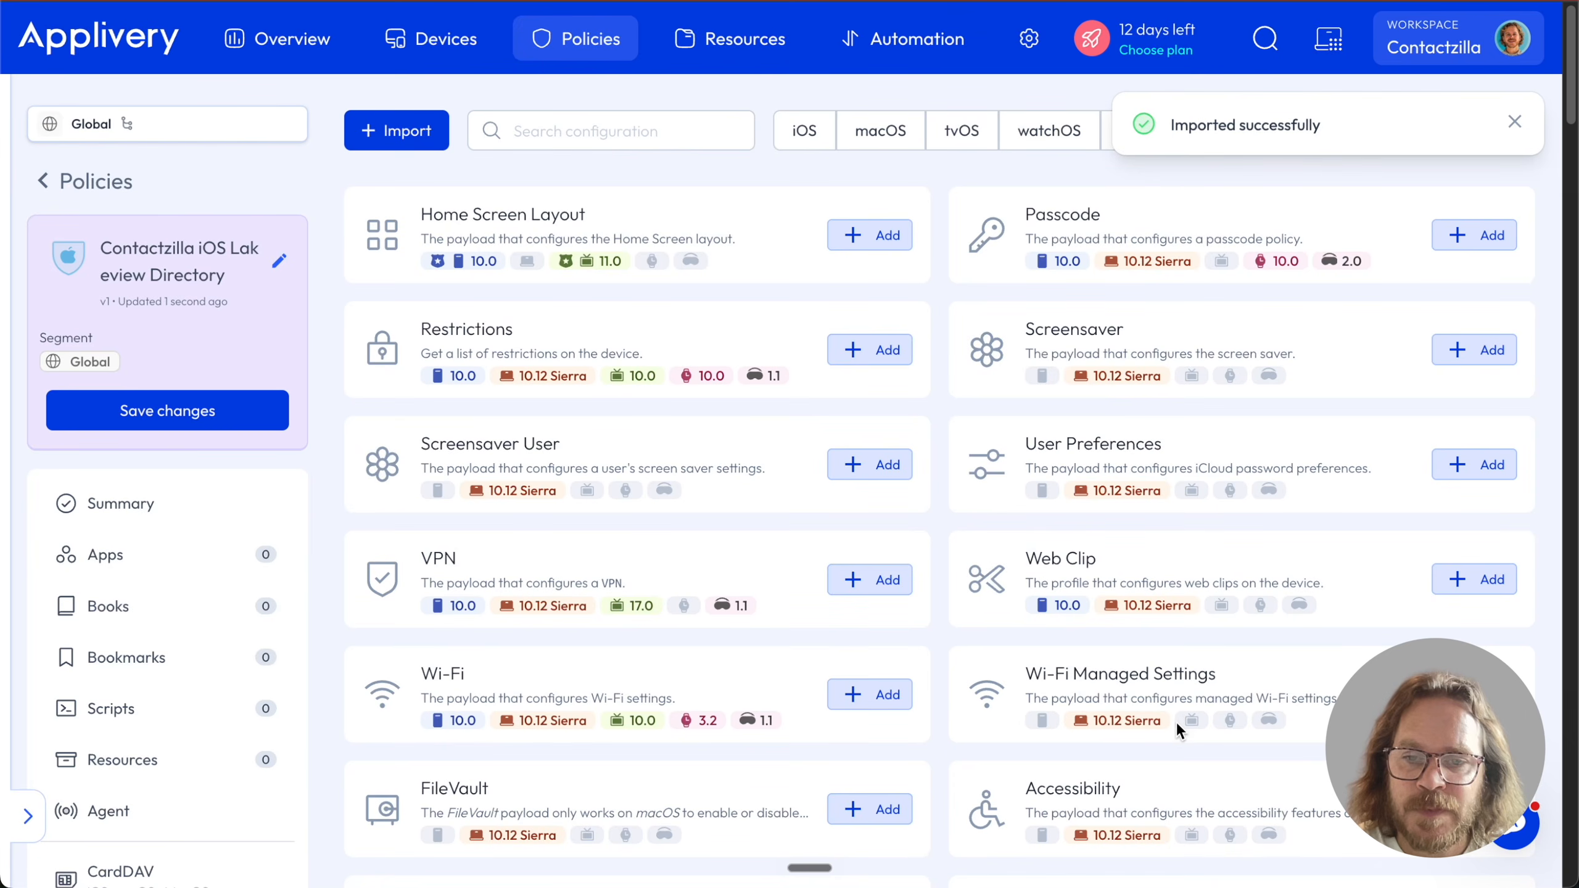
Open the policy's Assign to device option and cancel without assigning any device
click(217, 520)
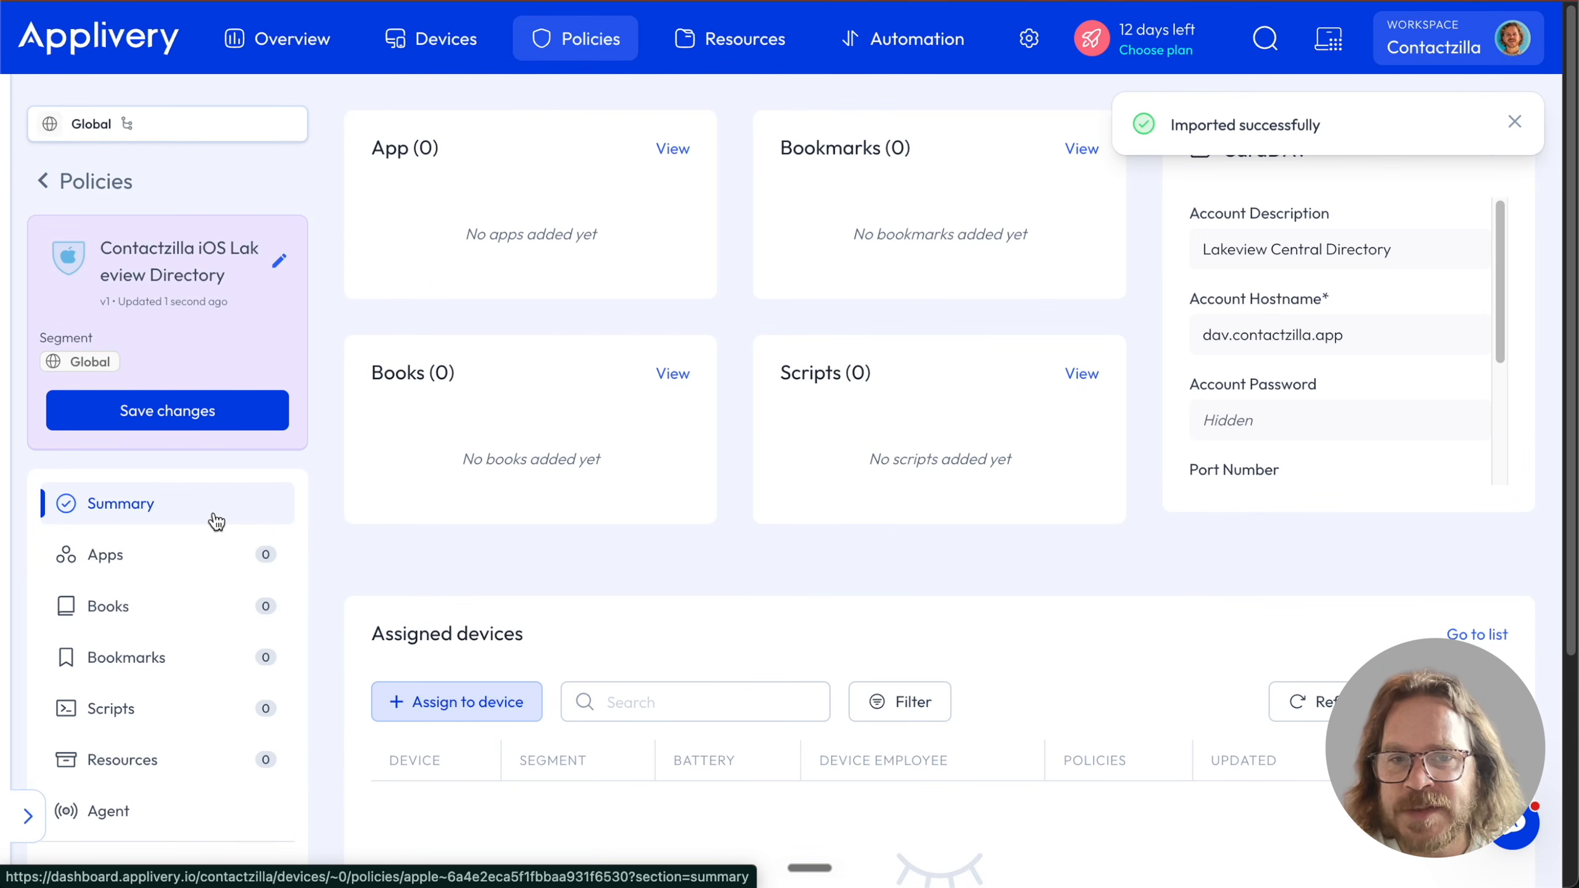
scroll(762, 673, down, 2)
scroll(762, 673, down, 4)
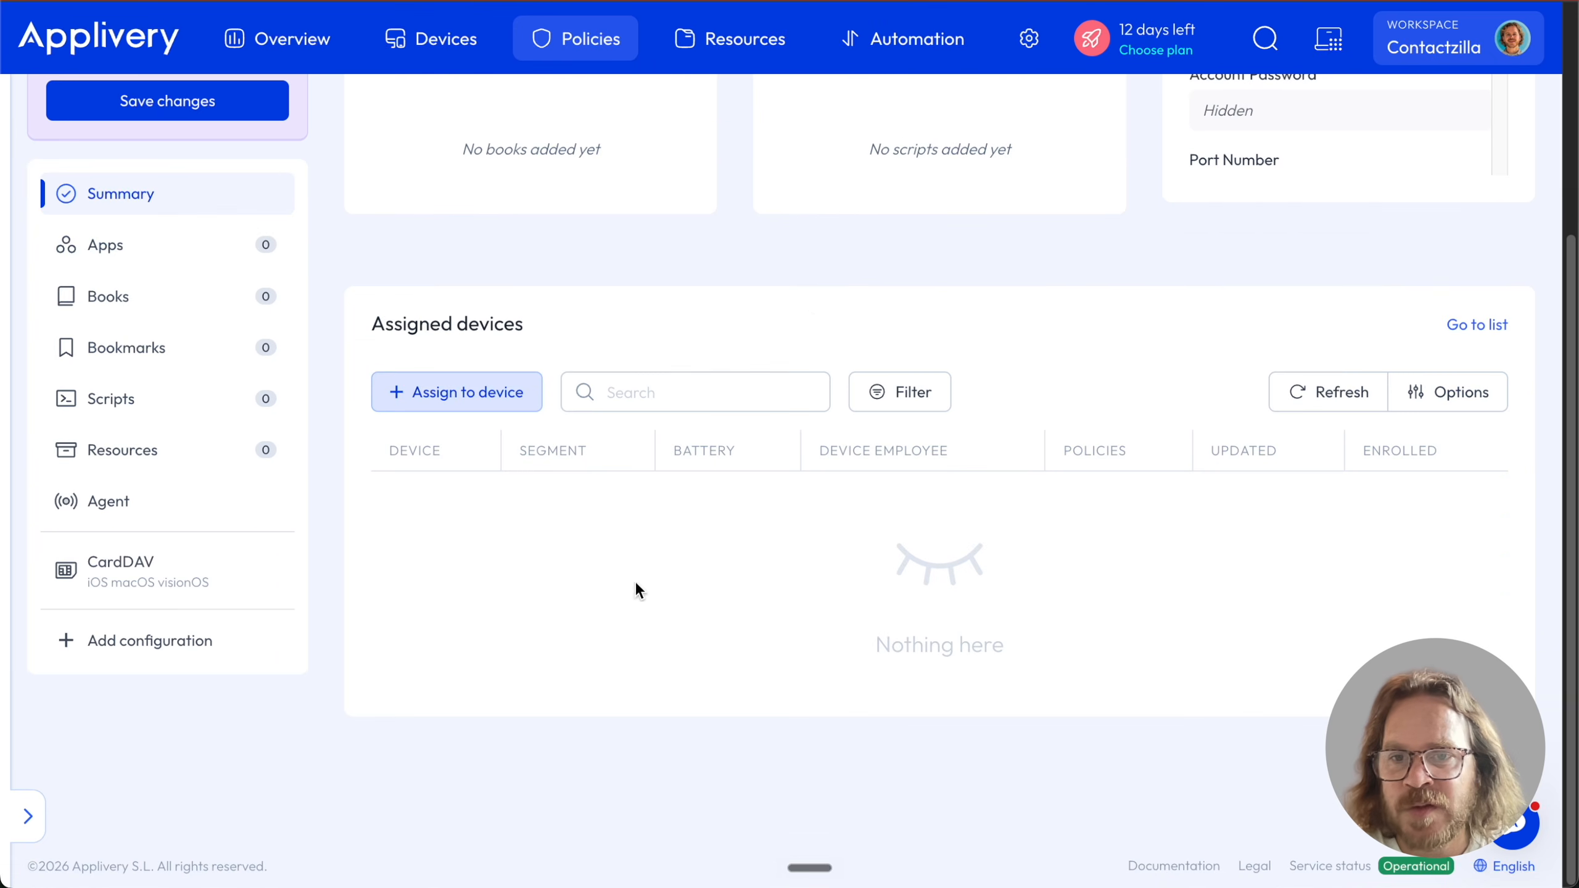
click(502, 400)
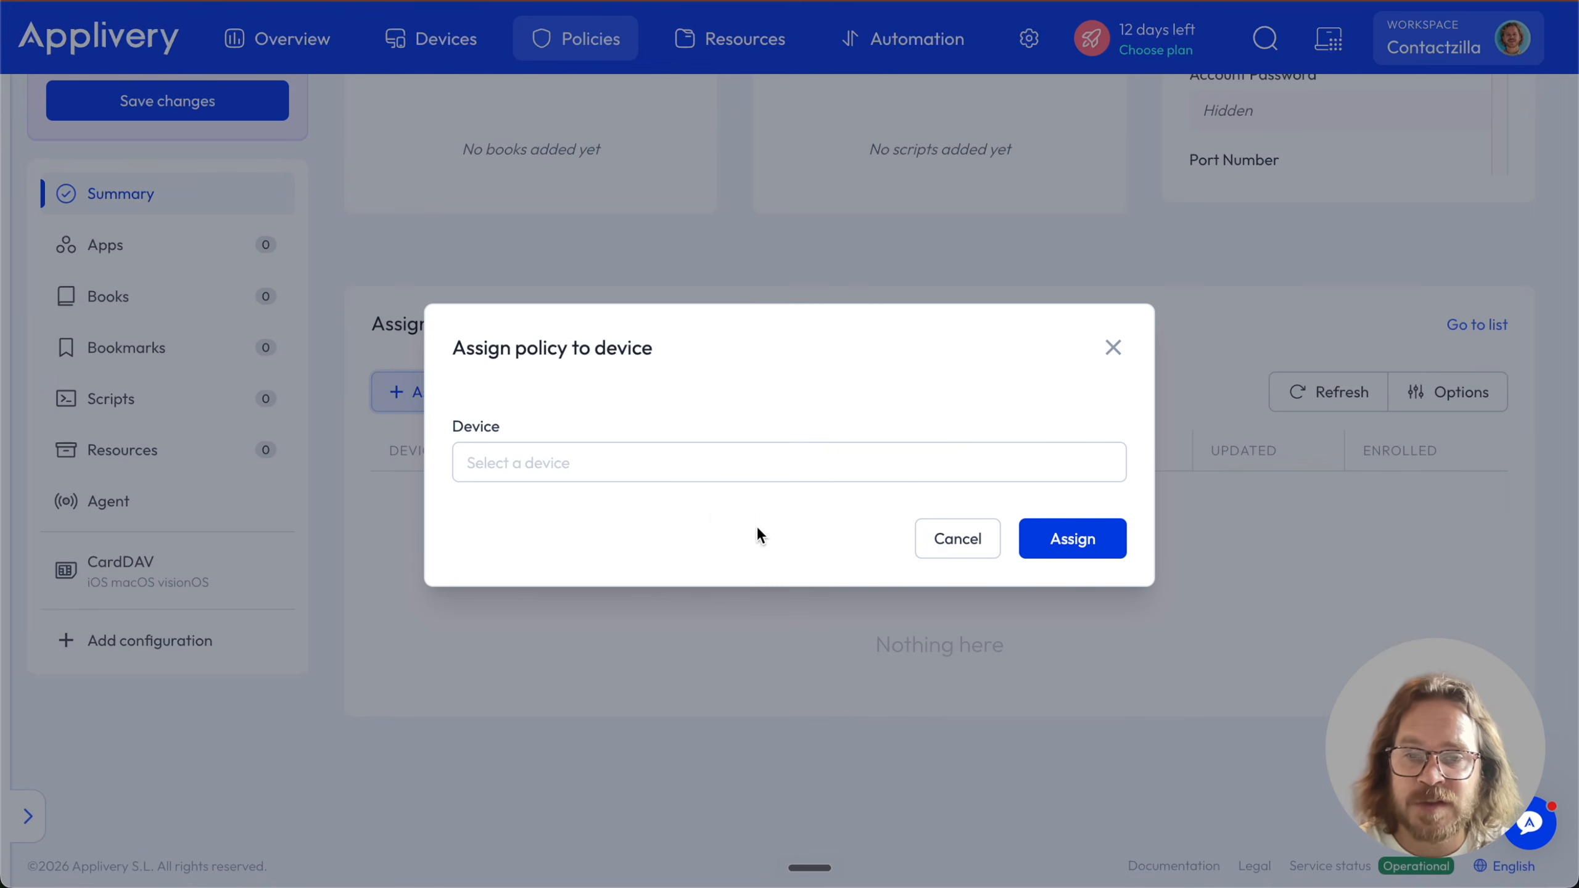
click(967, 545)
Save the policy changes as version 2 and go to the Automation section
scroll(743, 530, up, 2)
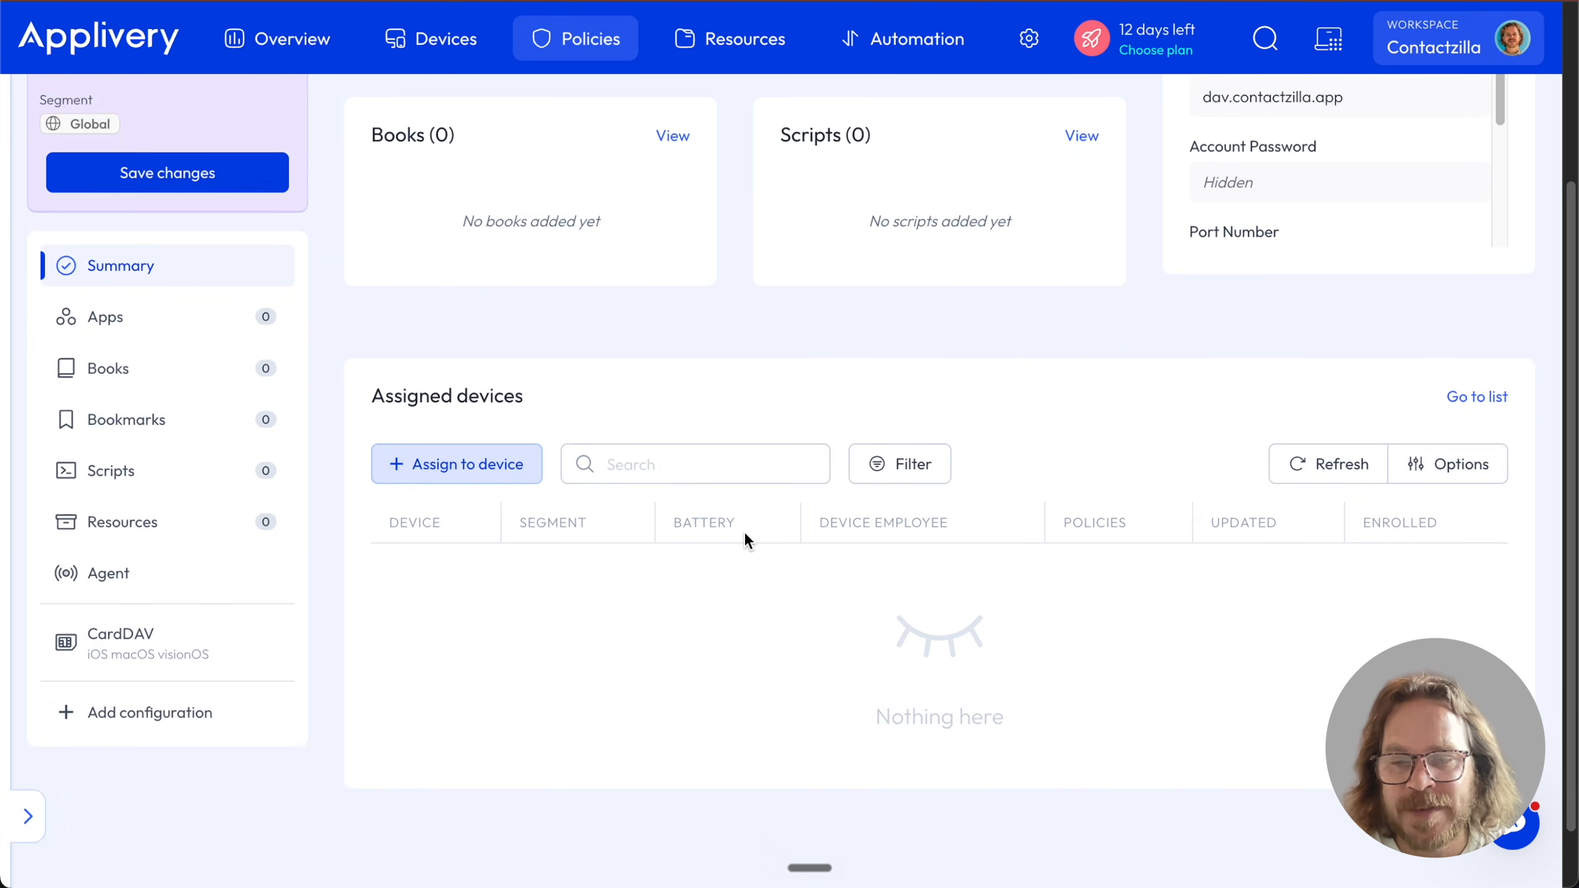
scroll(743, 531, up, 4)
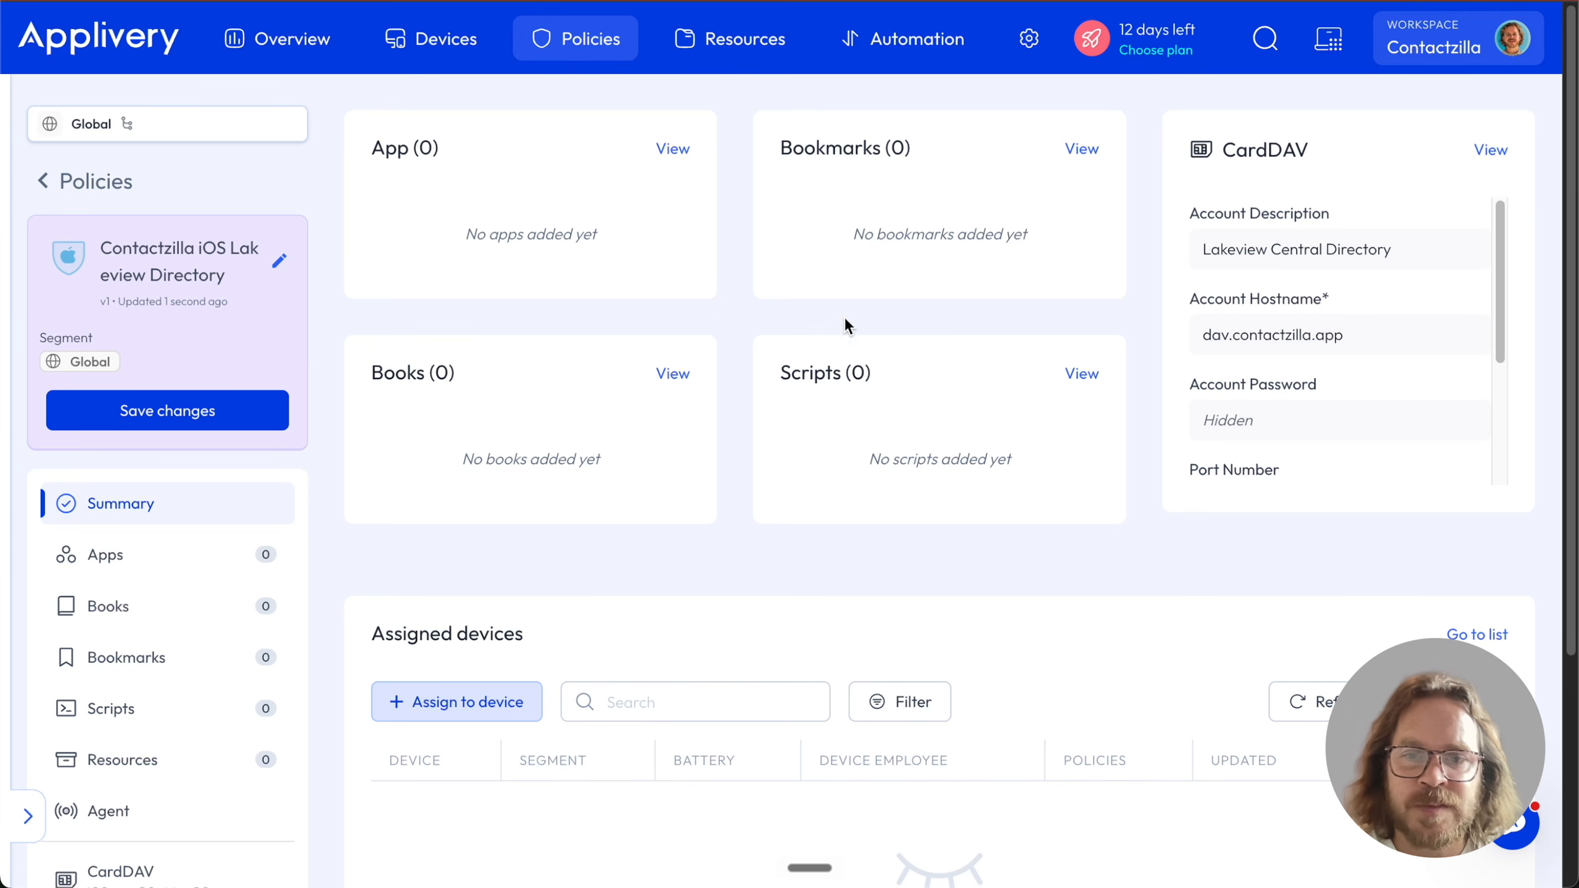
scroll(969, 443, down, 5)
scroll(970, 447, up, 5)
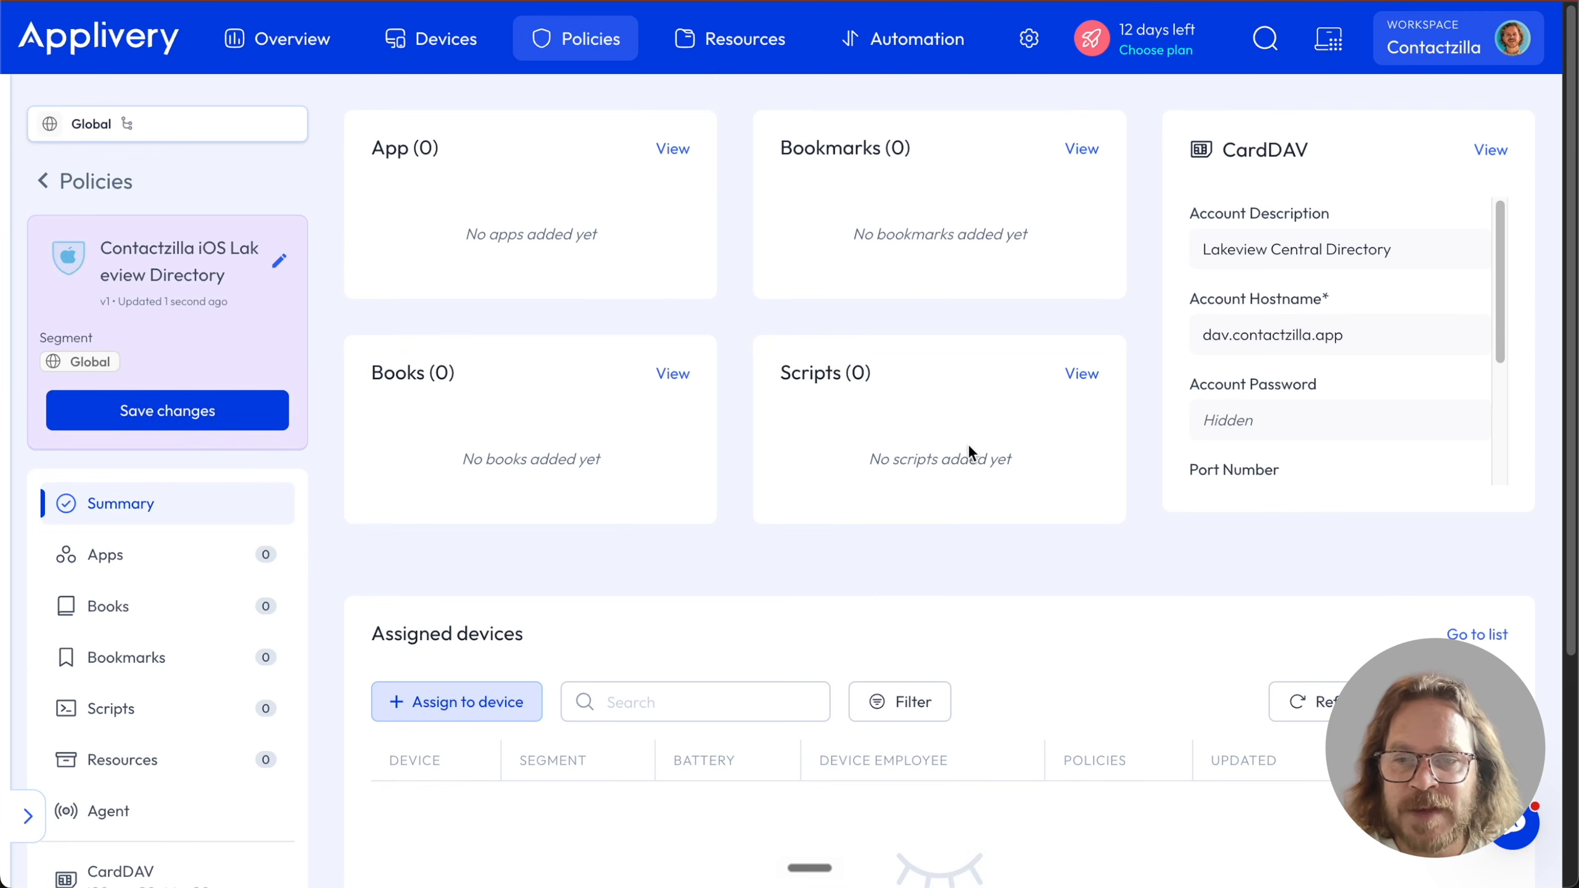
click(191, 418)
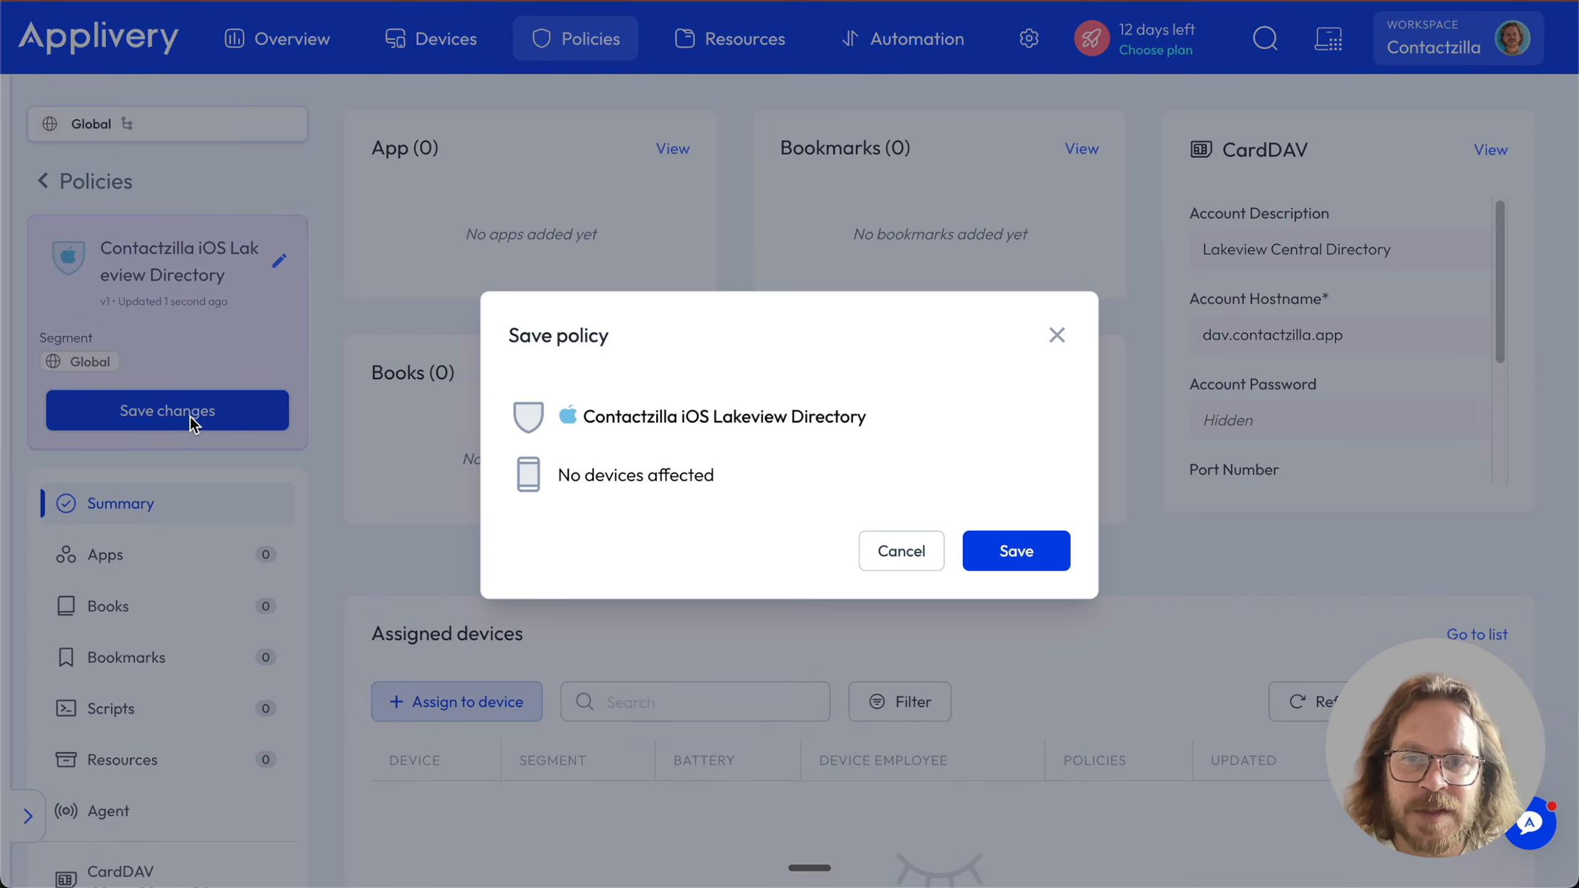
click(1017, 553)
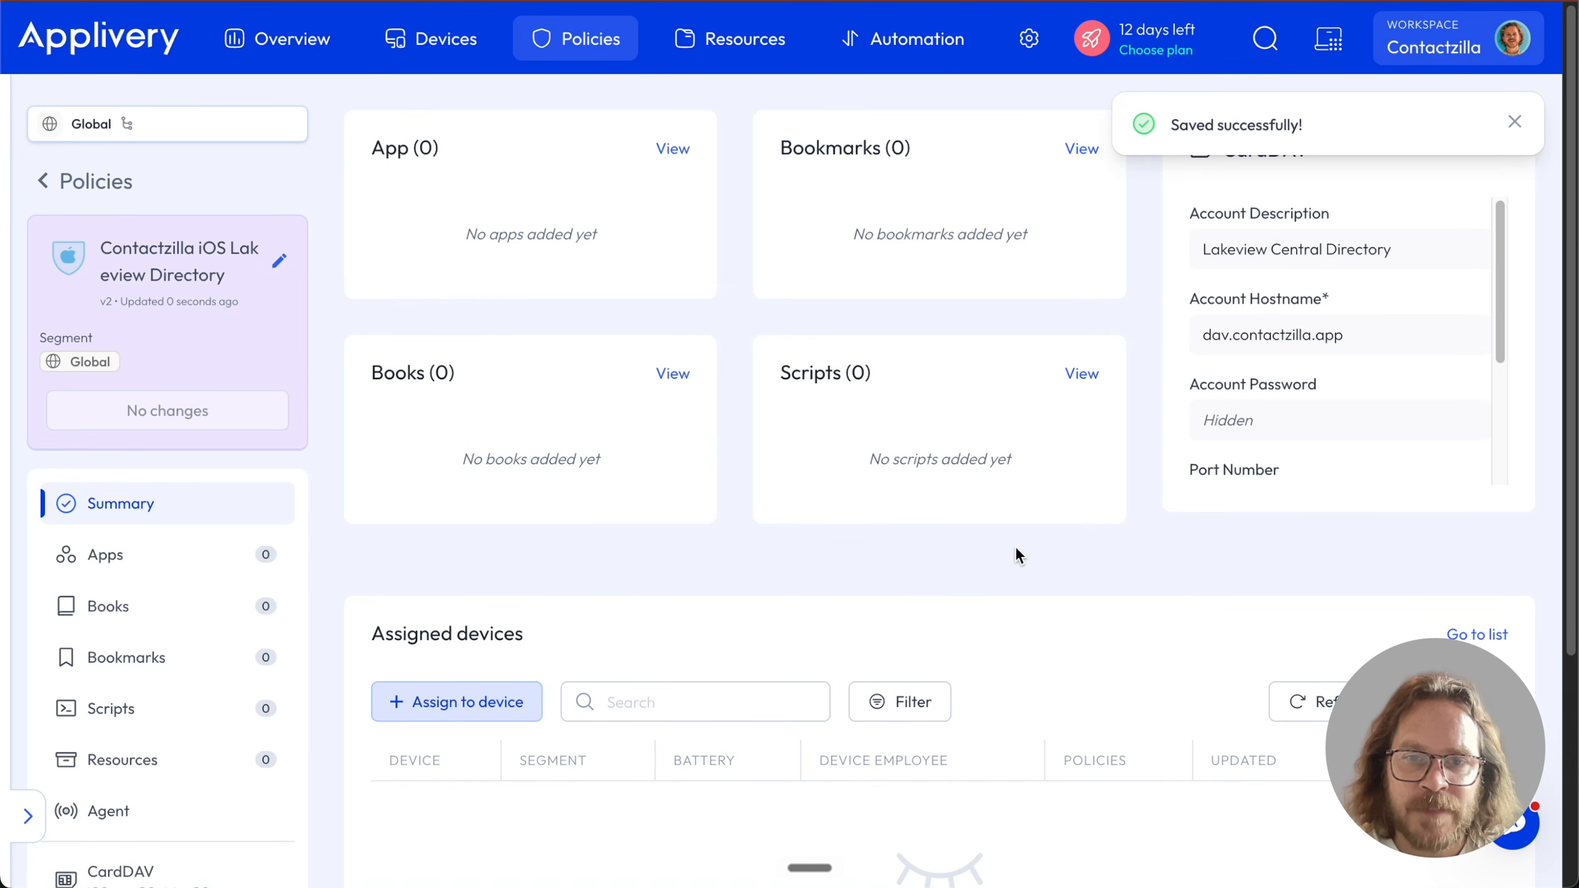
click(906, 39)
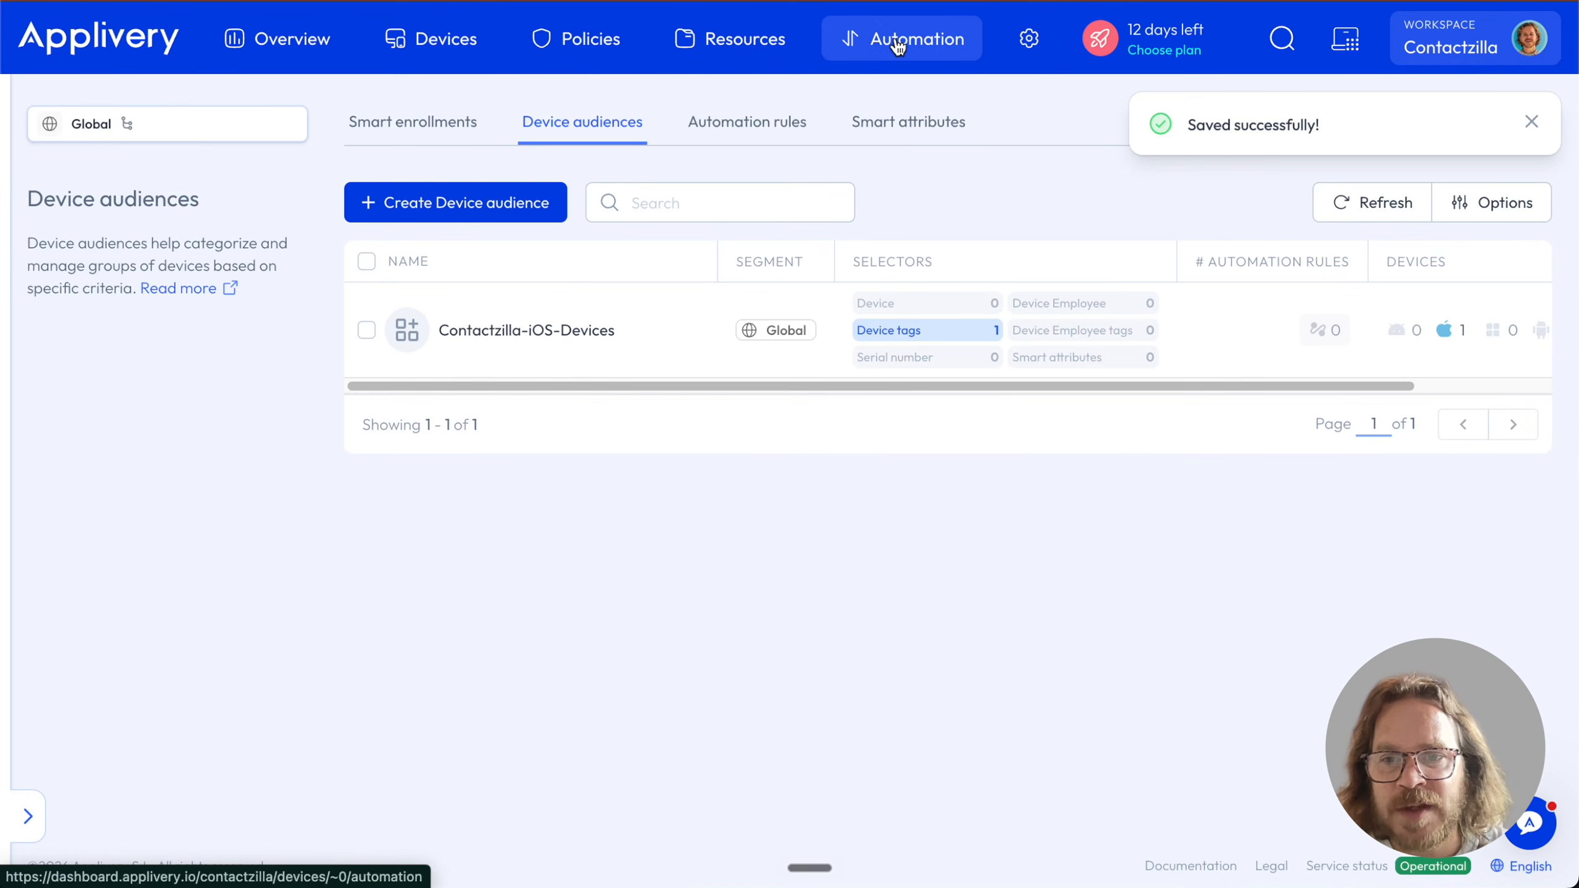
Inspect the Contactzilla-iOS-Devices audience without changes, then view the empty Automation rules list
click(607, 331)
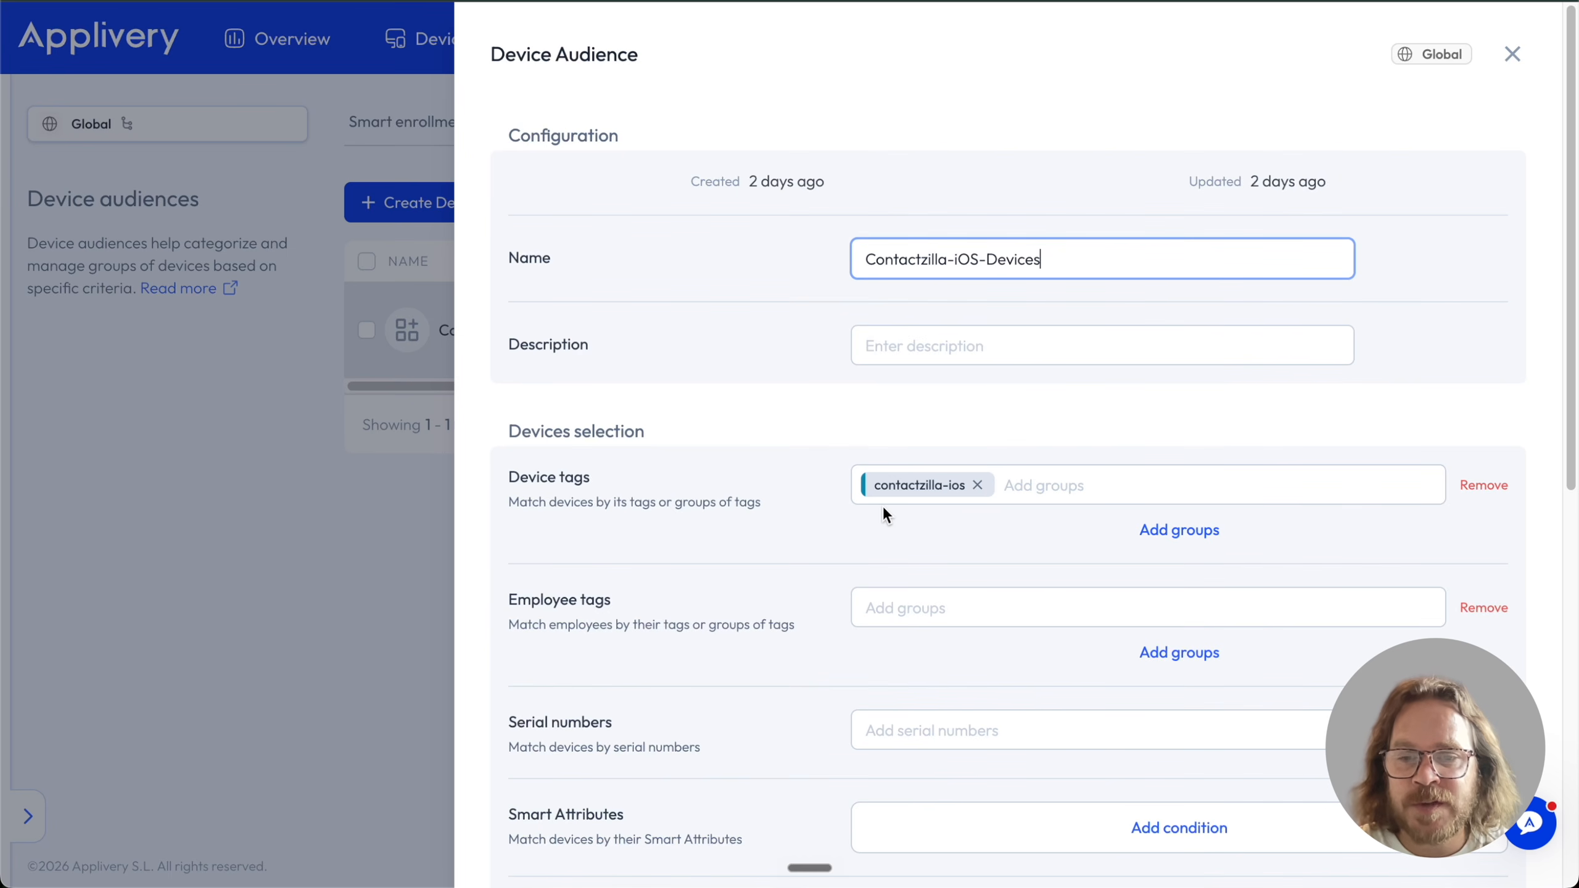
click(1513, 55)
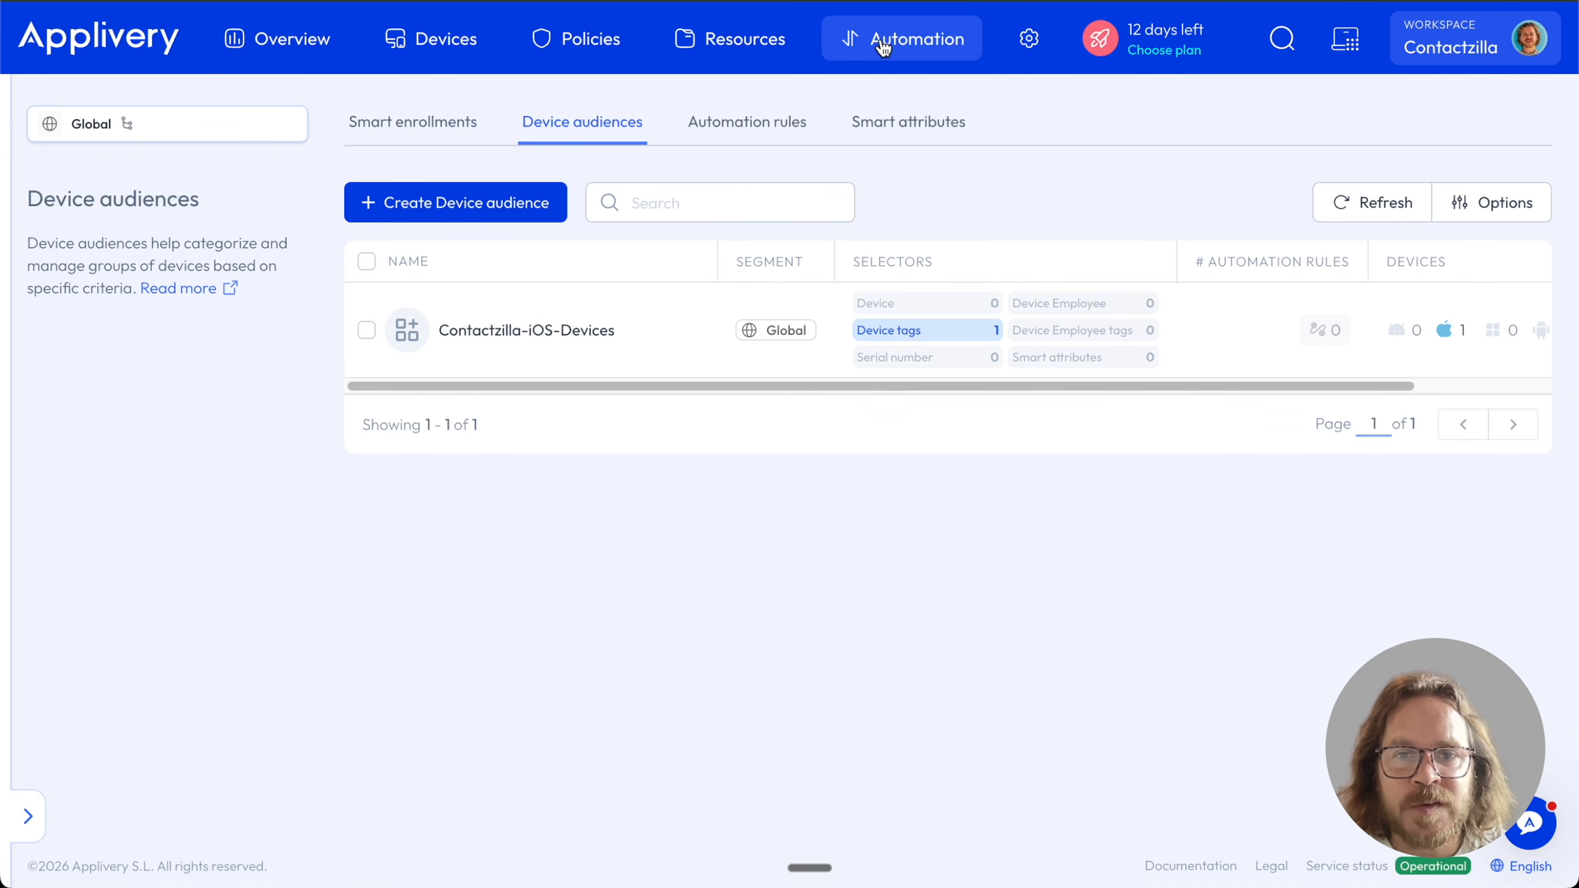
click(684, 132)
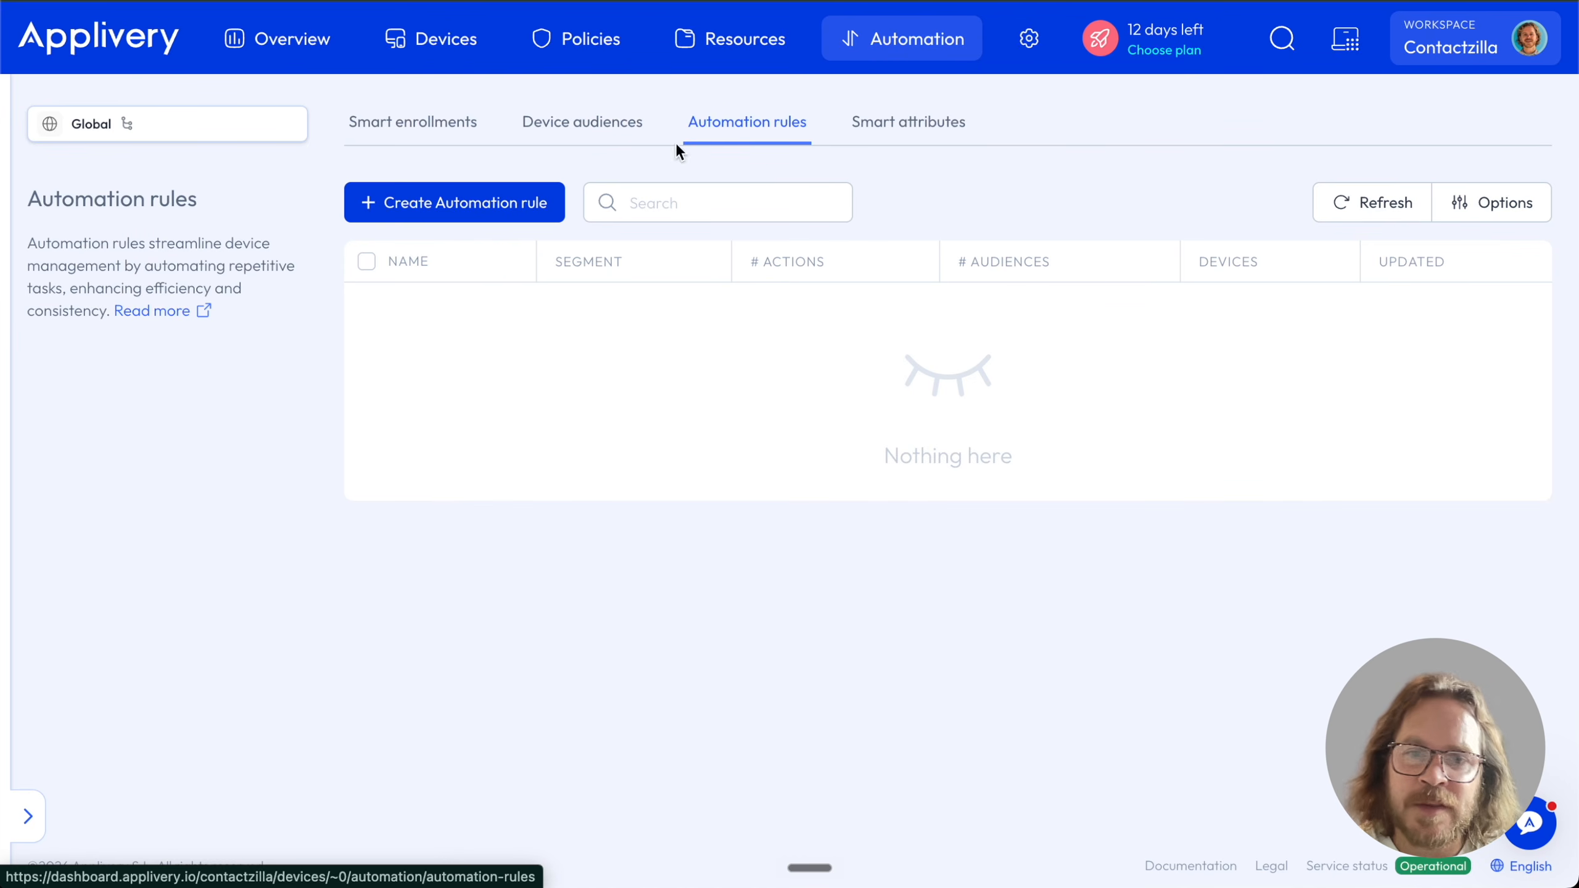
Start an automation rule named 'Deploy Contactzilla address book - iOS' targeting the Contactzilla-iOS-Devices audience
click(491, 211)
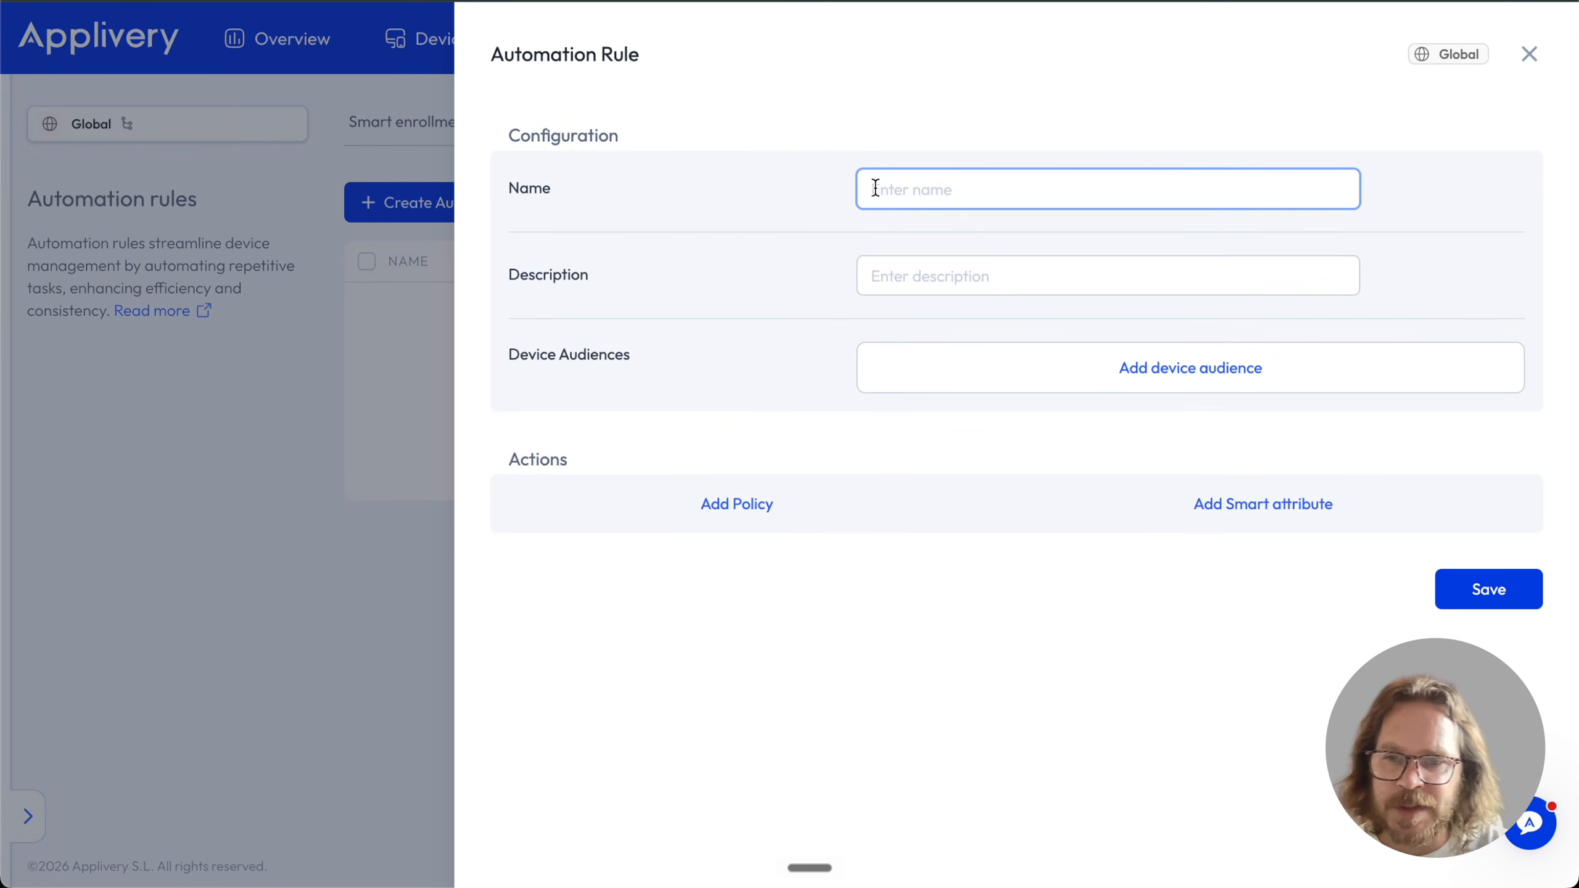
text(Deploy C)
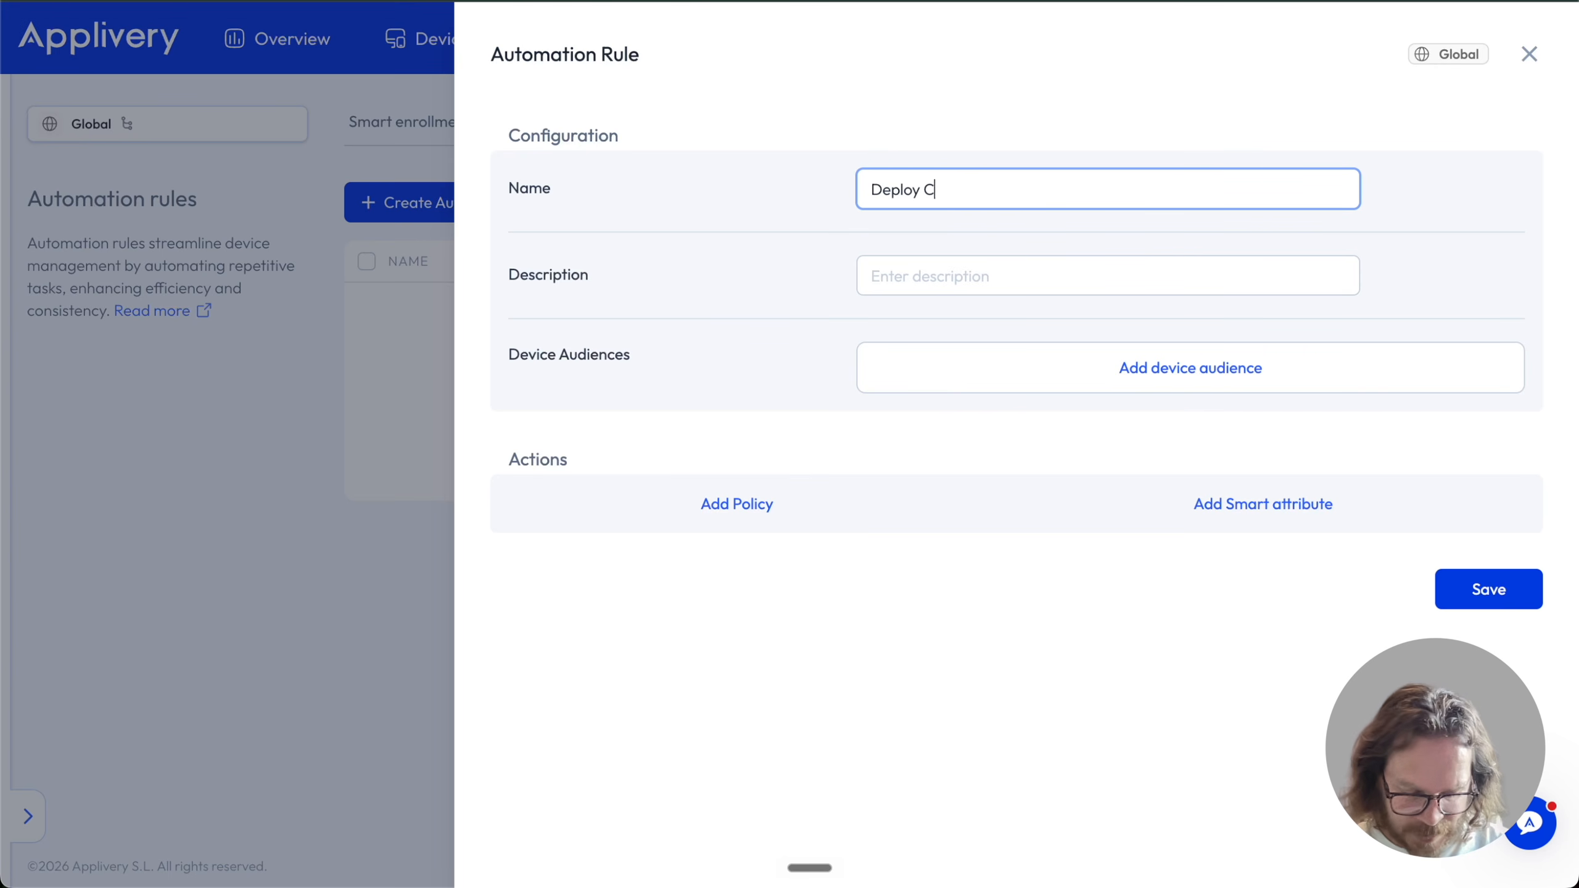
text(ontactzilla address book - iOS)
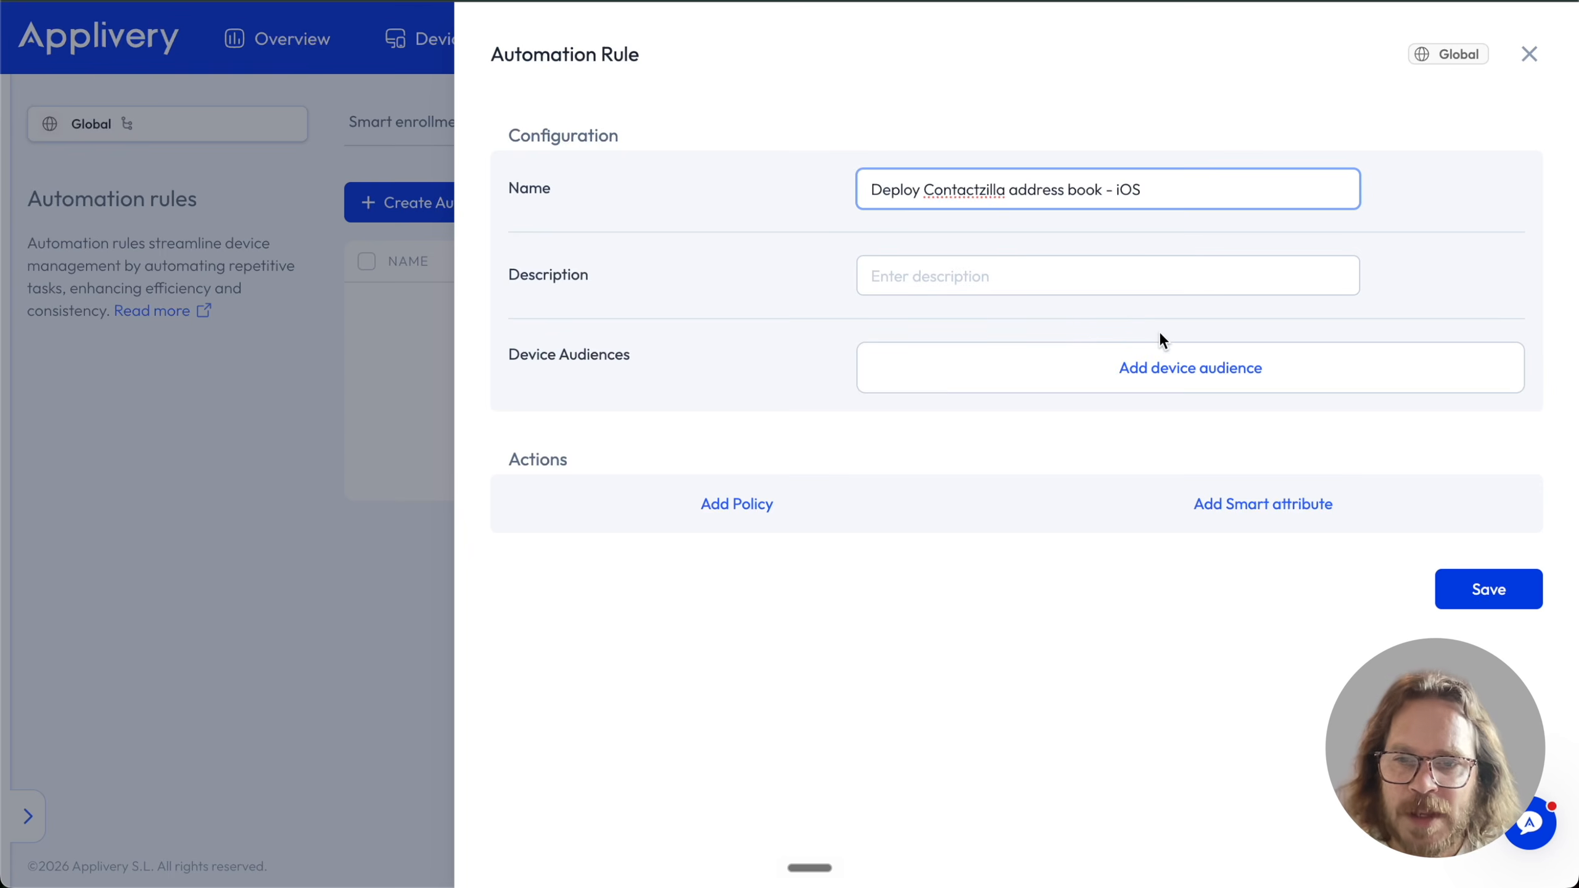
click(1174, 369)
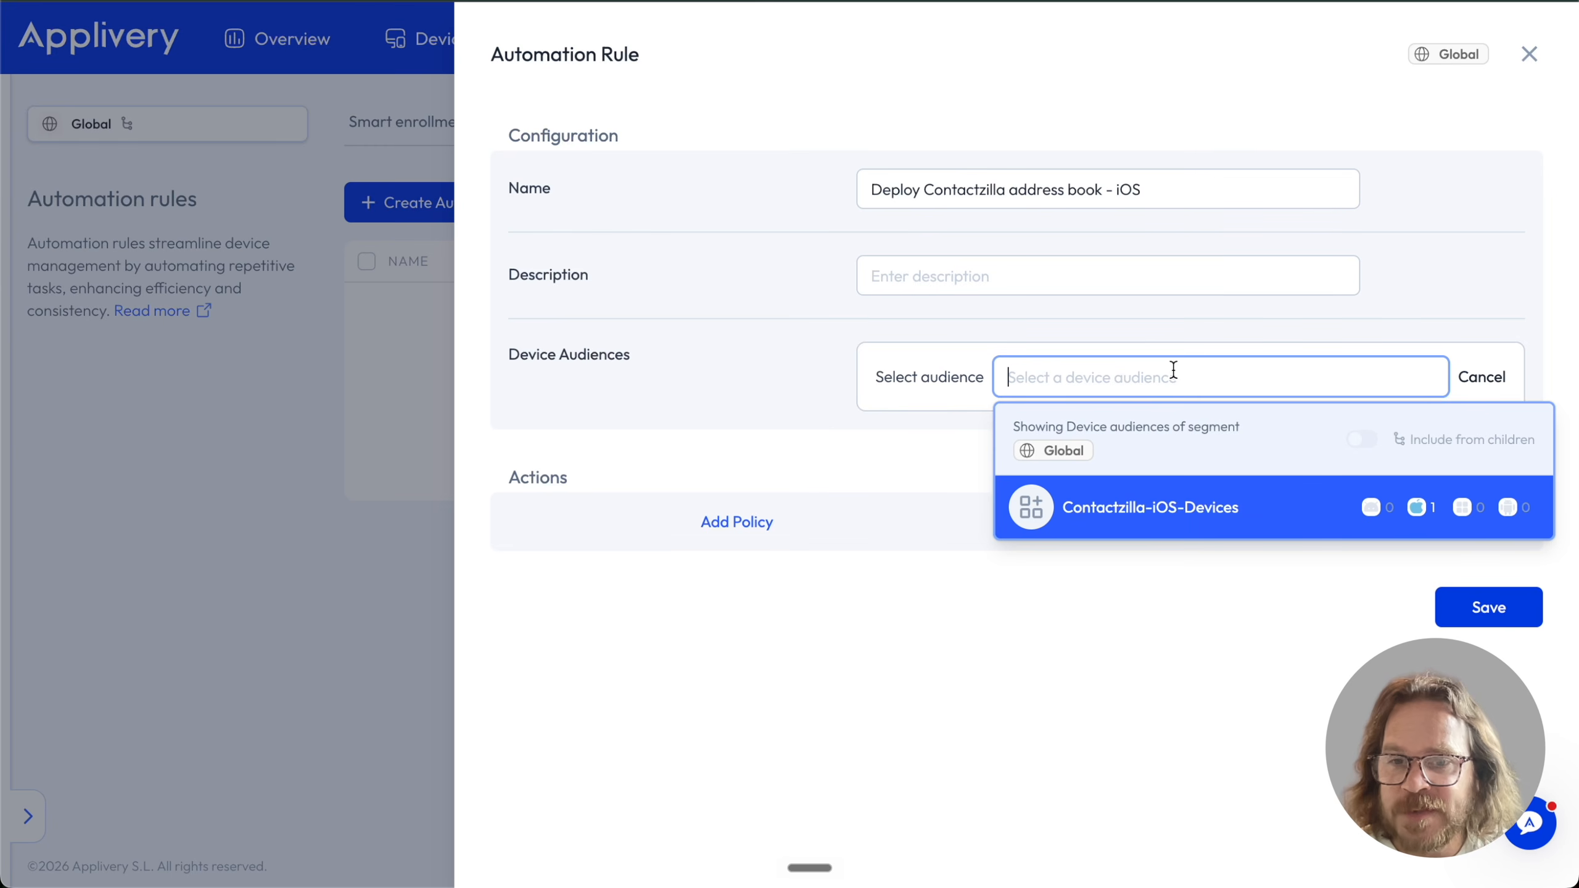
click(1168, 513)
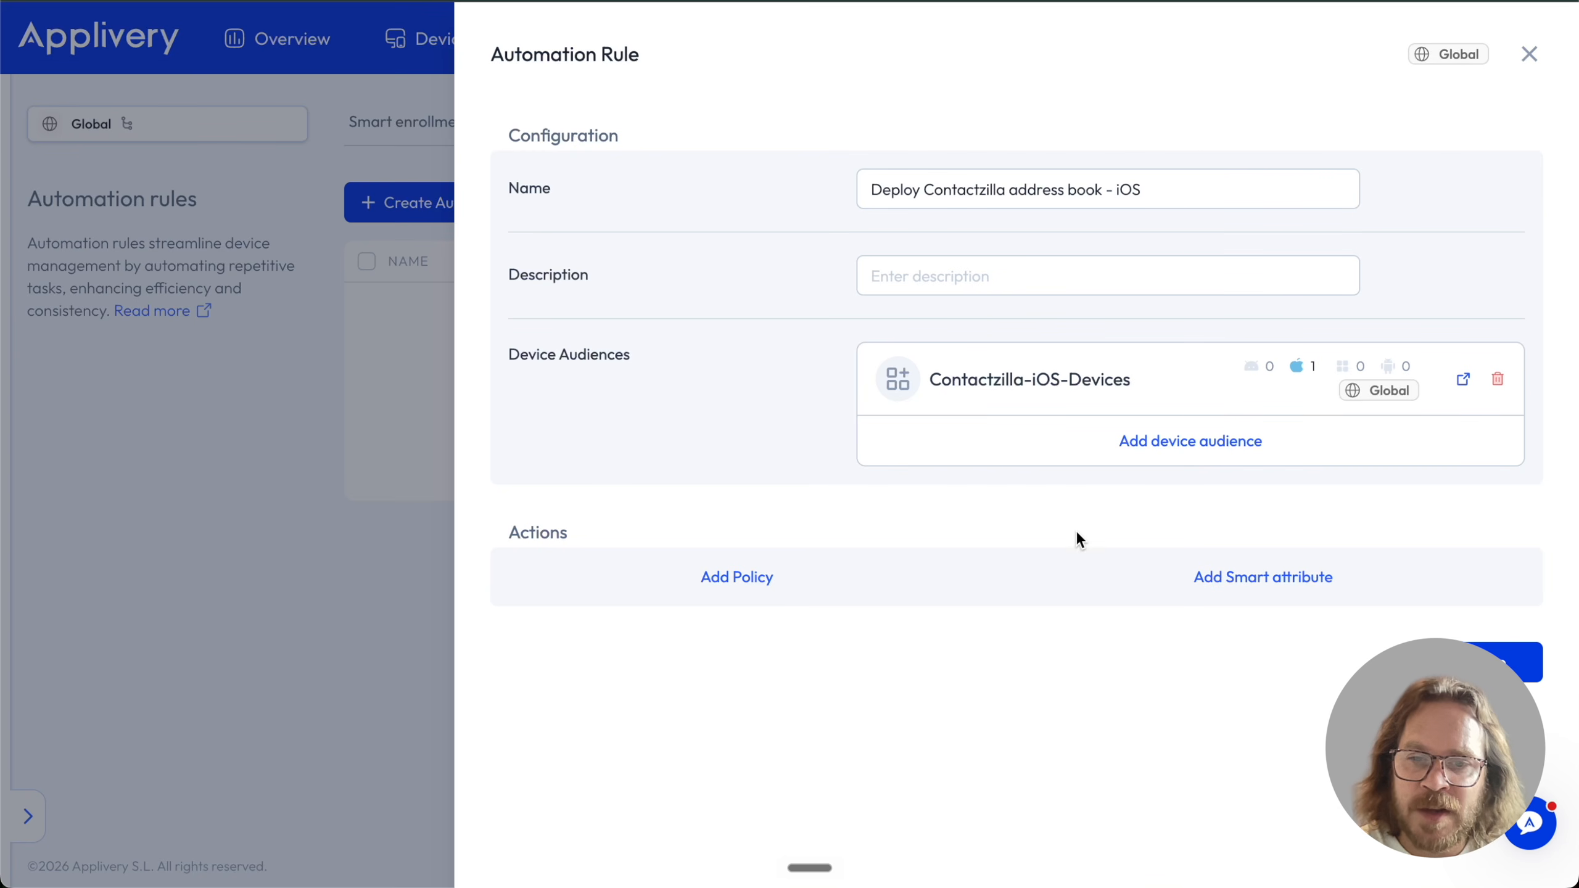
Add an Apple policy action applying the Contactzilla iOS Lakeview Directory policy
click(737, 579)
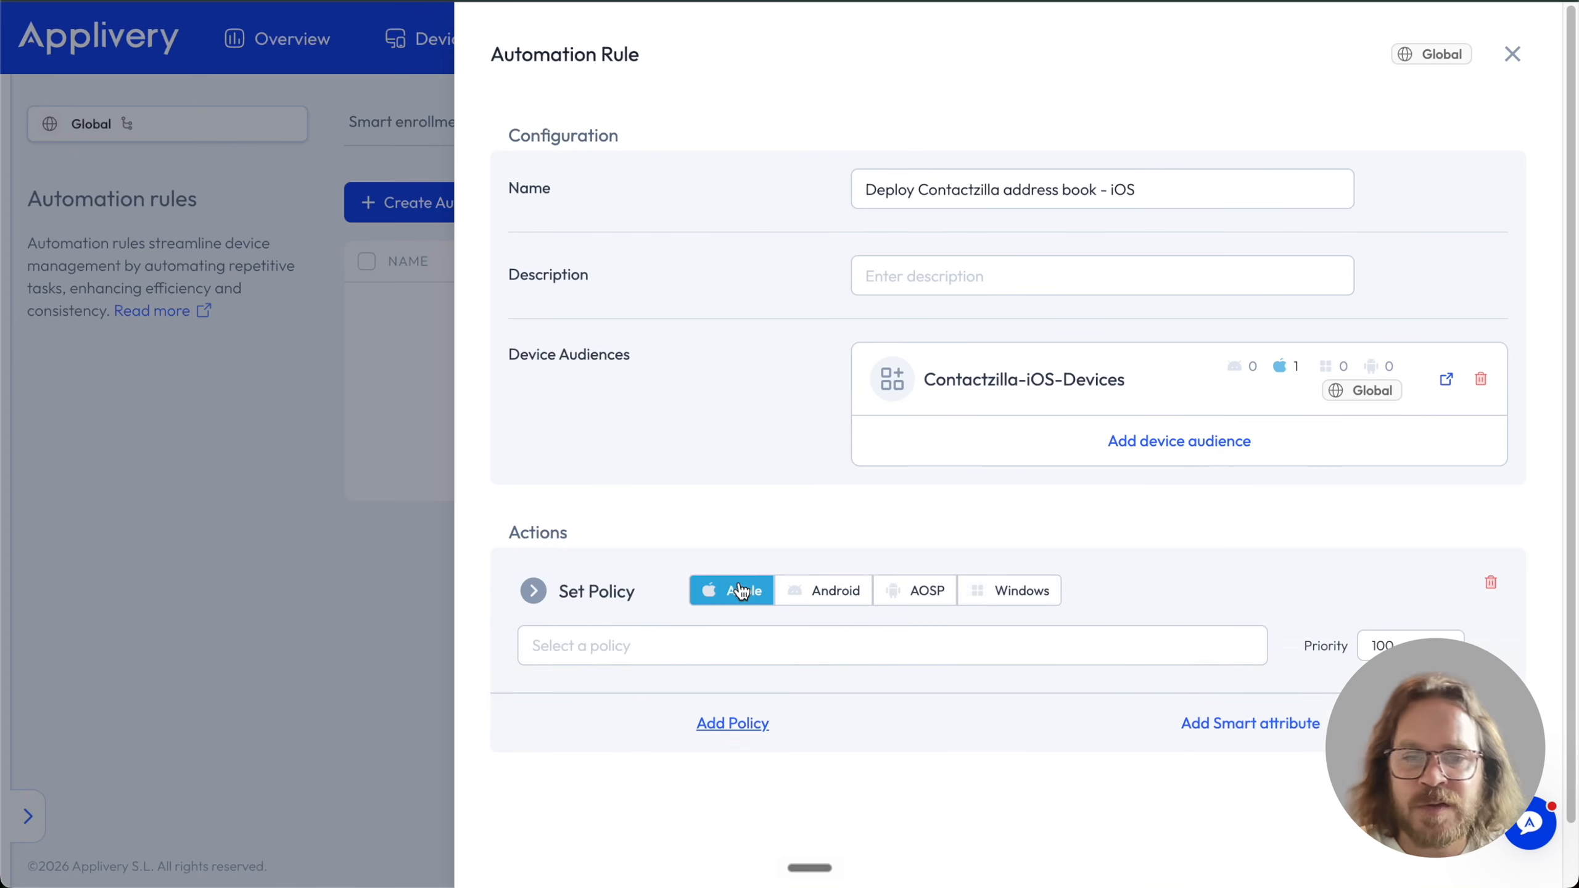
click(714, 644)
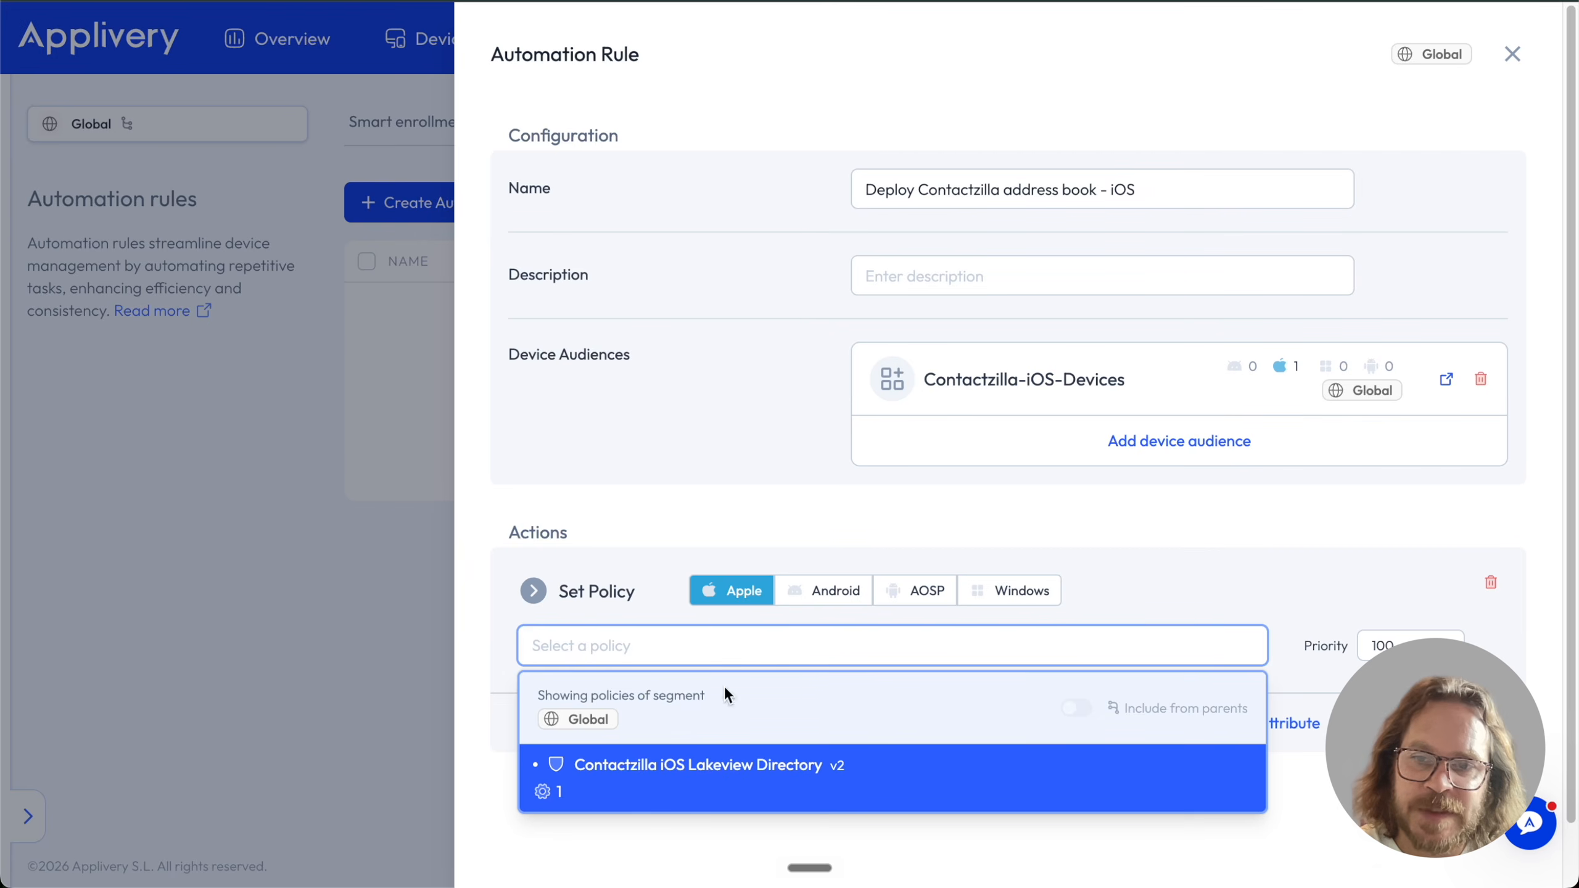
click(768, 788)
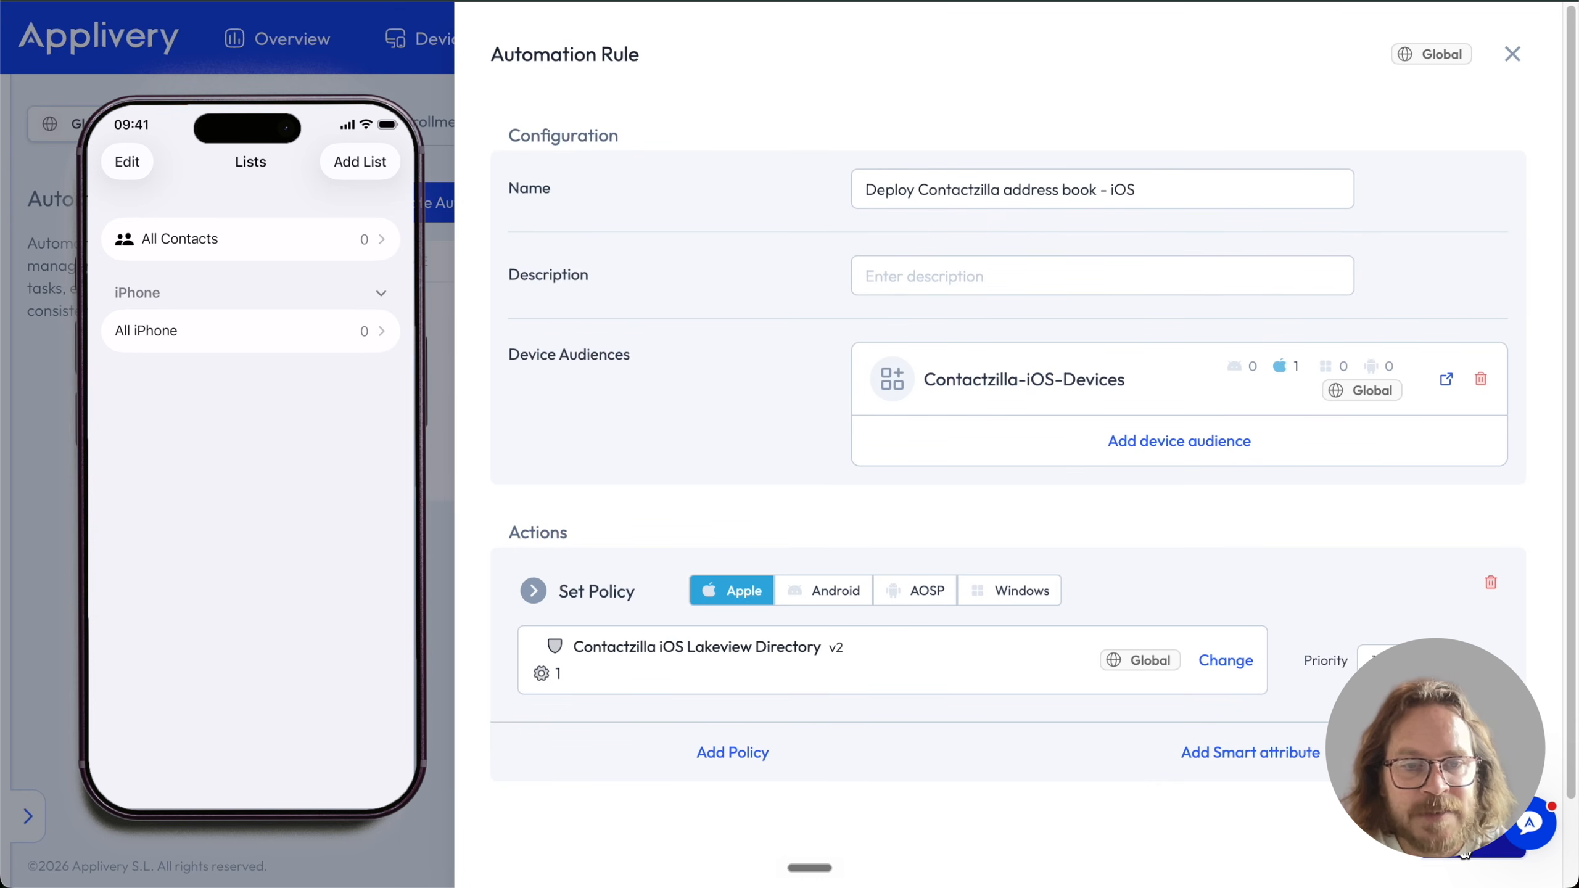
Save the 'Deploy Contactzilla address book - iOS' automation rule
click(1466, 854)
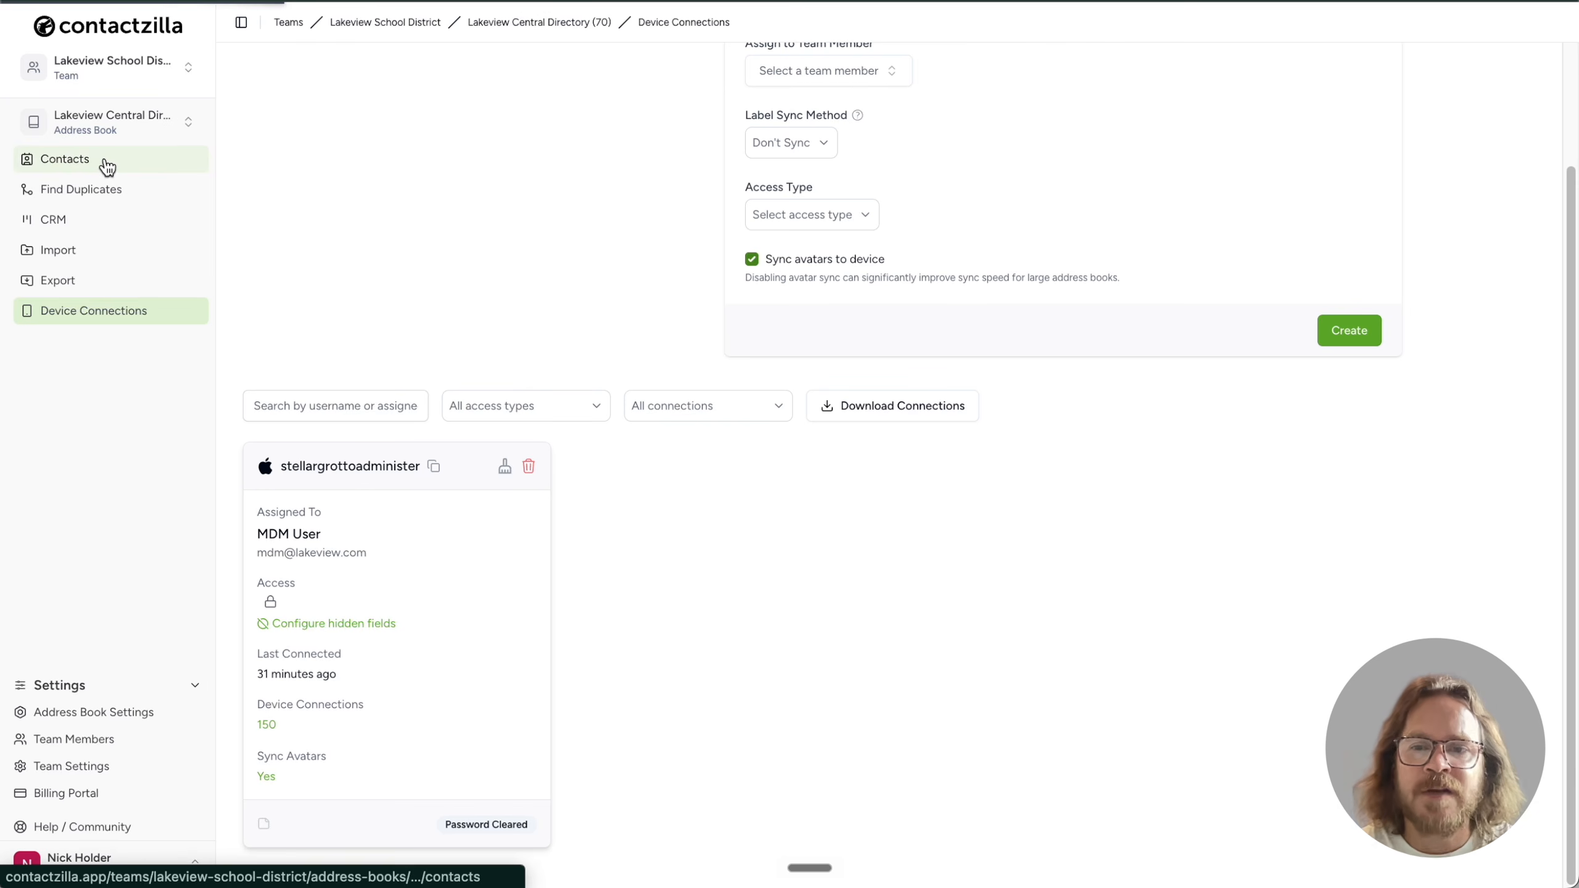
Filter the Contactzilla contacts list to the emergency_contact label
click(106, 164)
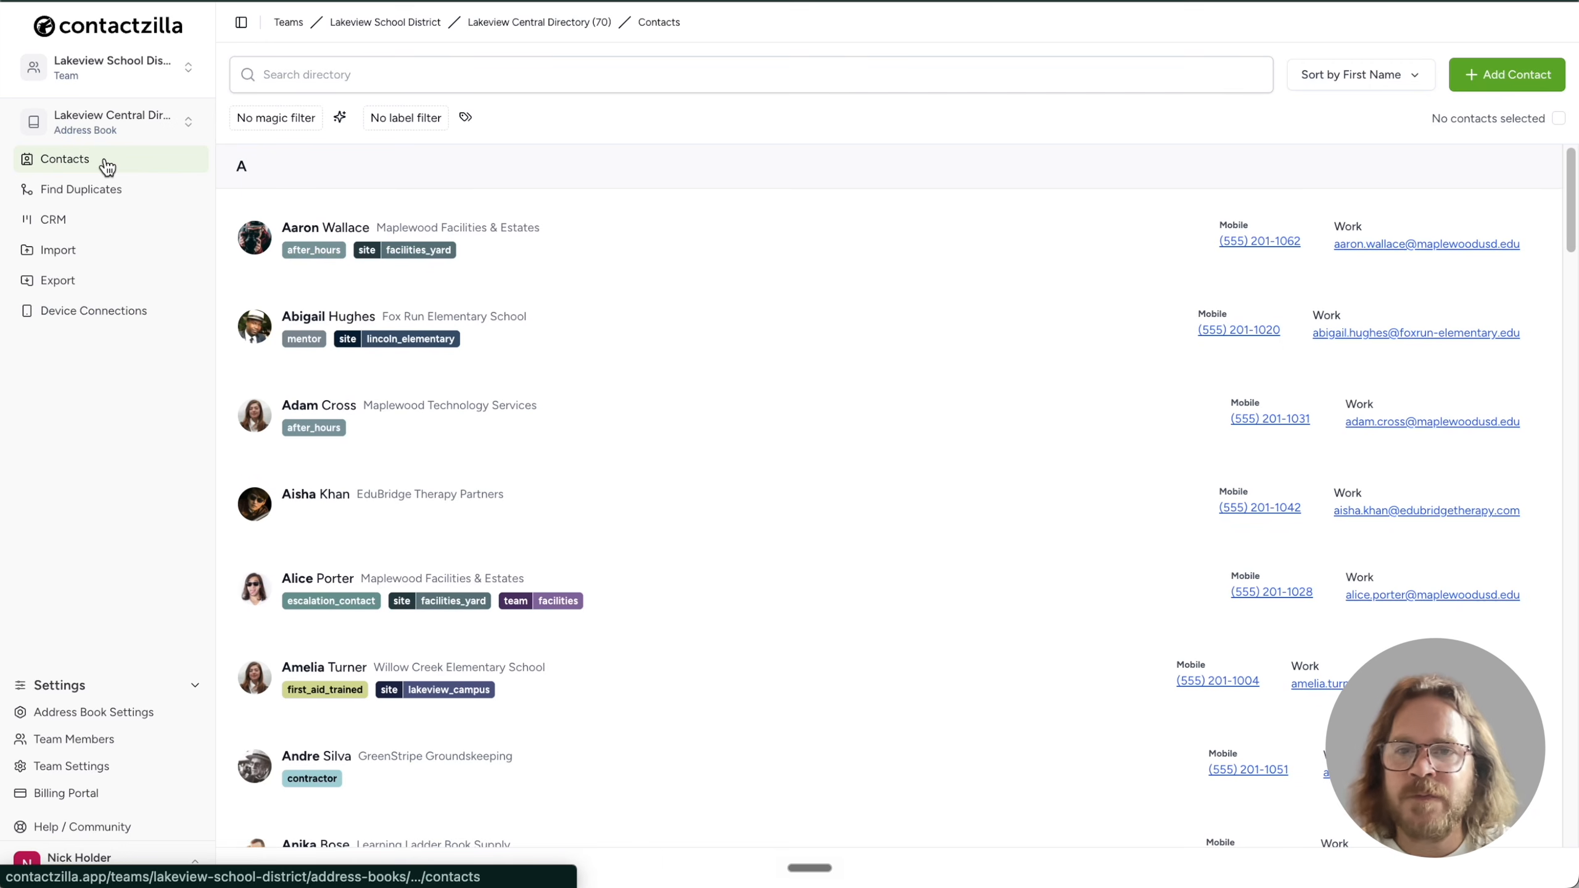
click(467, 118)
click(492, 375)
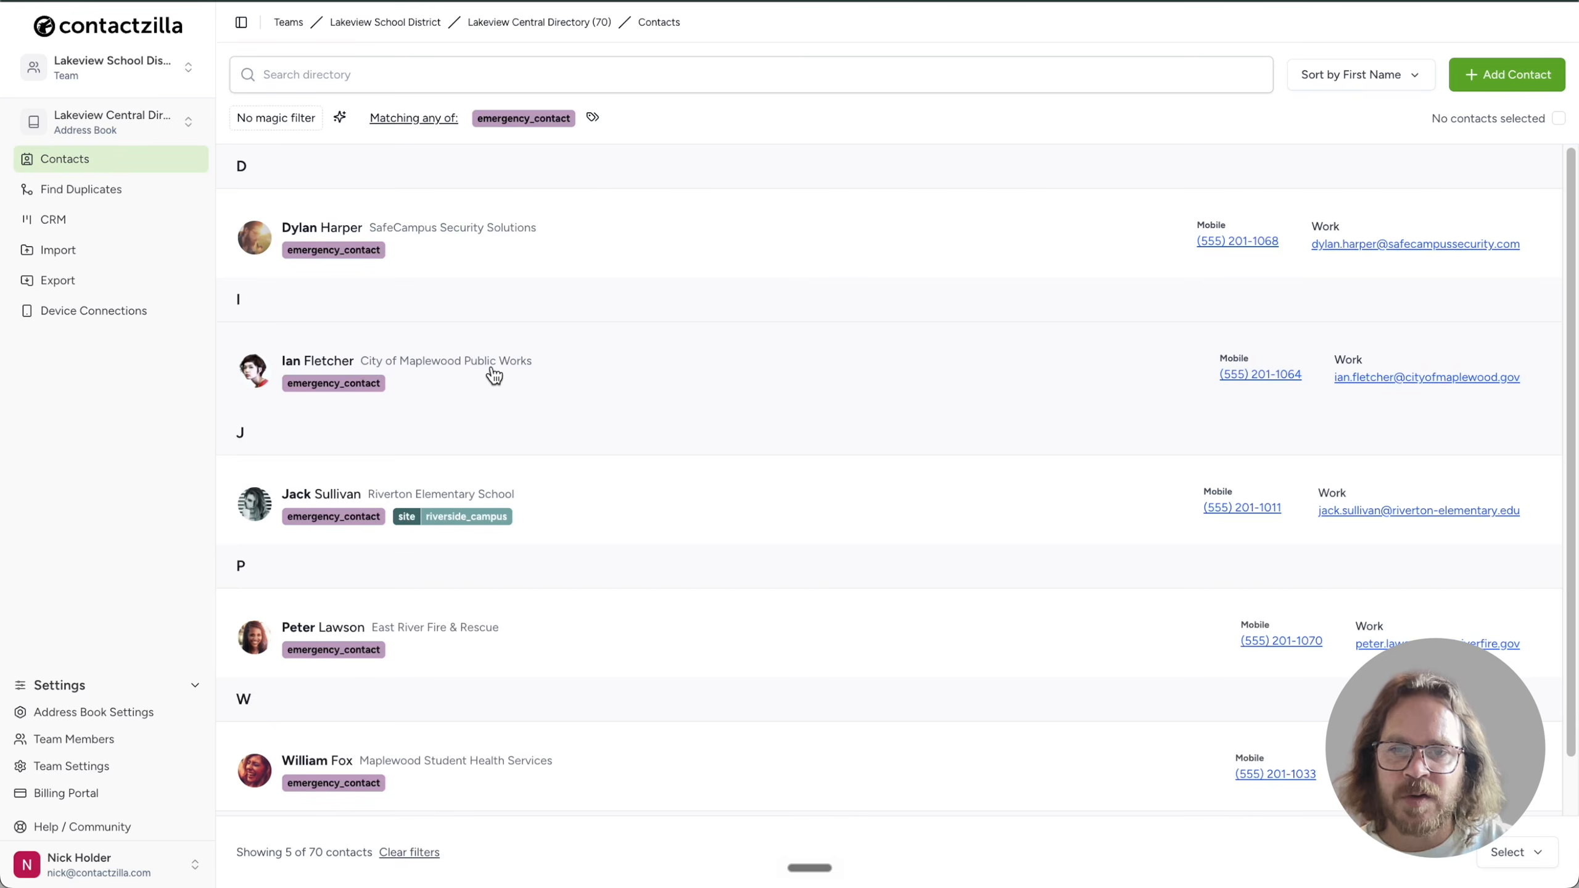
Append -XYZ to the Riverton Elementary School contact's last name and save it
click(579, 516)
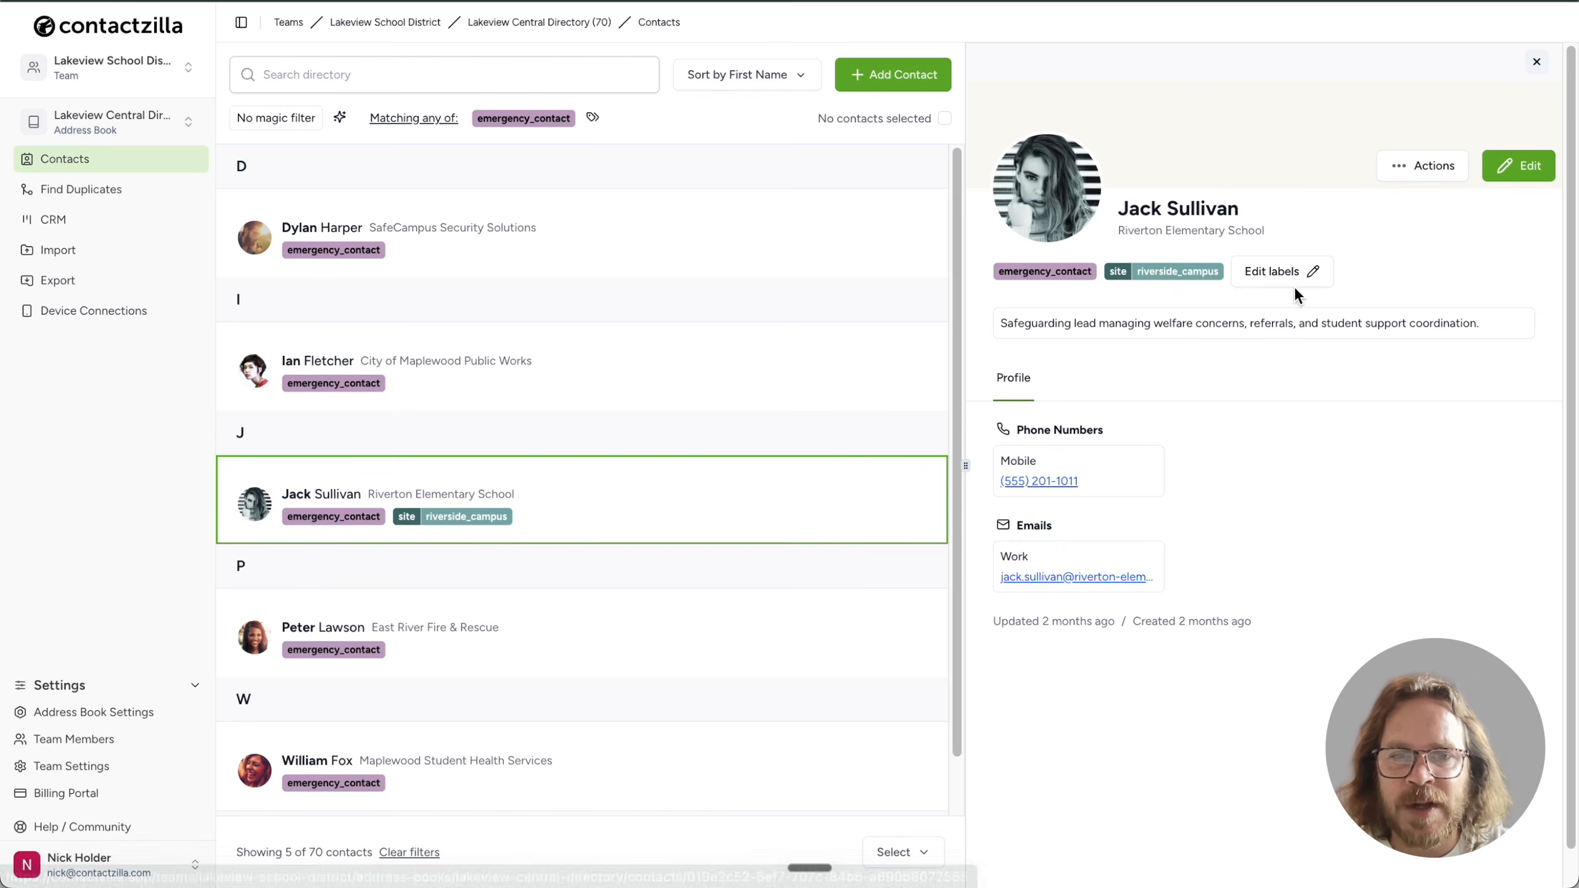
click(1501, 177)
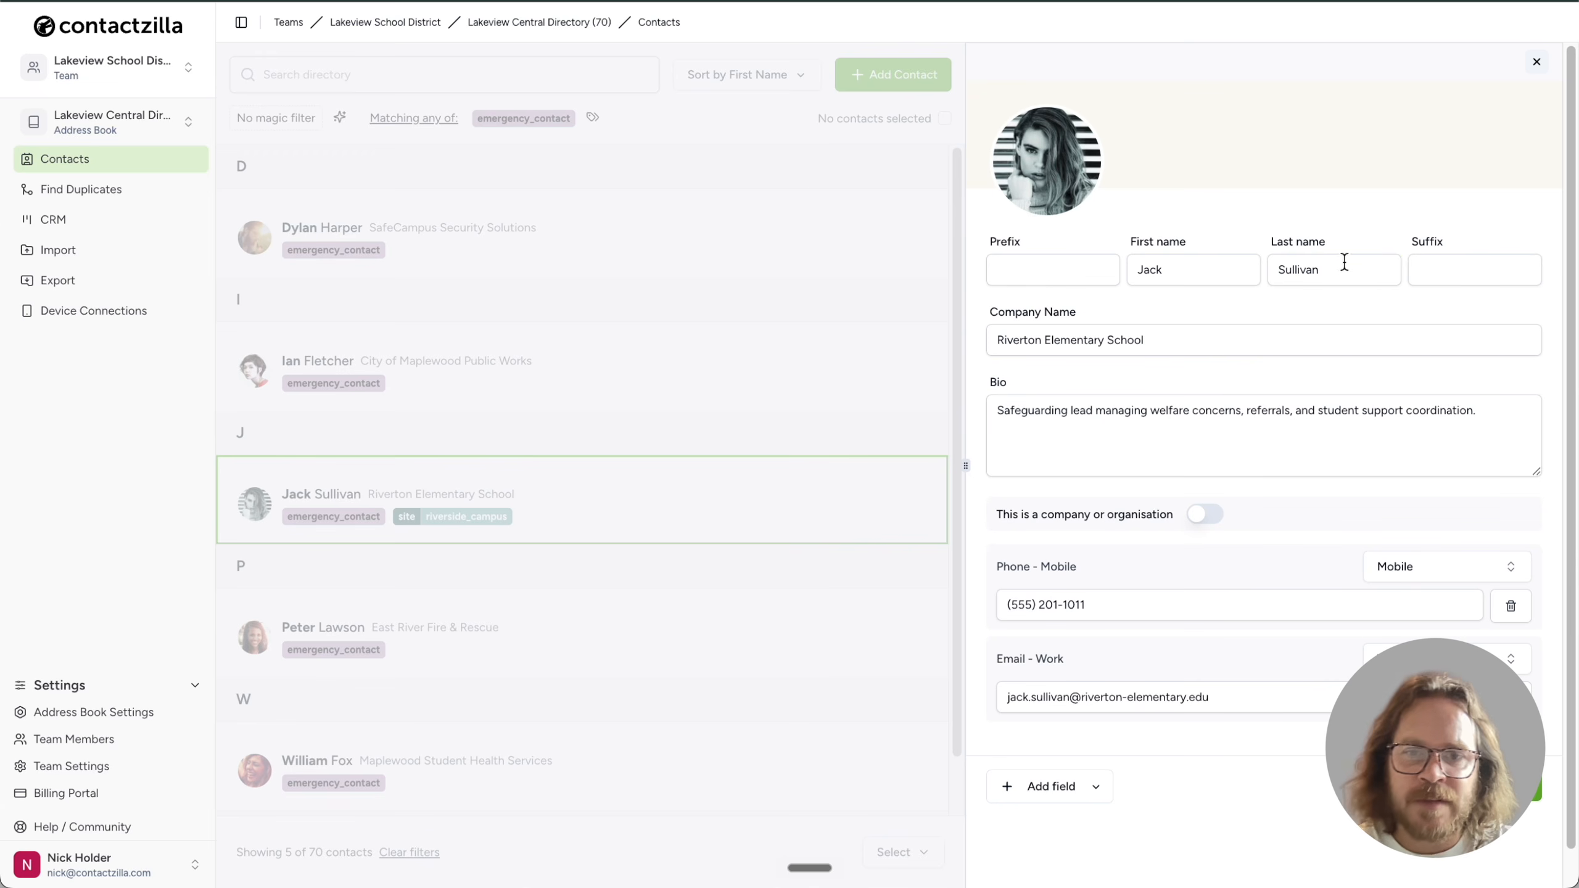
click(1327, 276)
text(-)
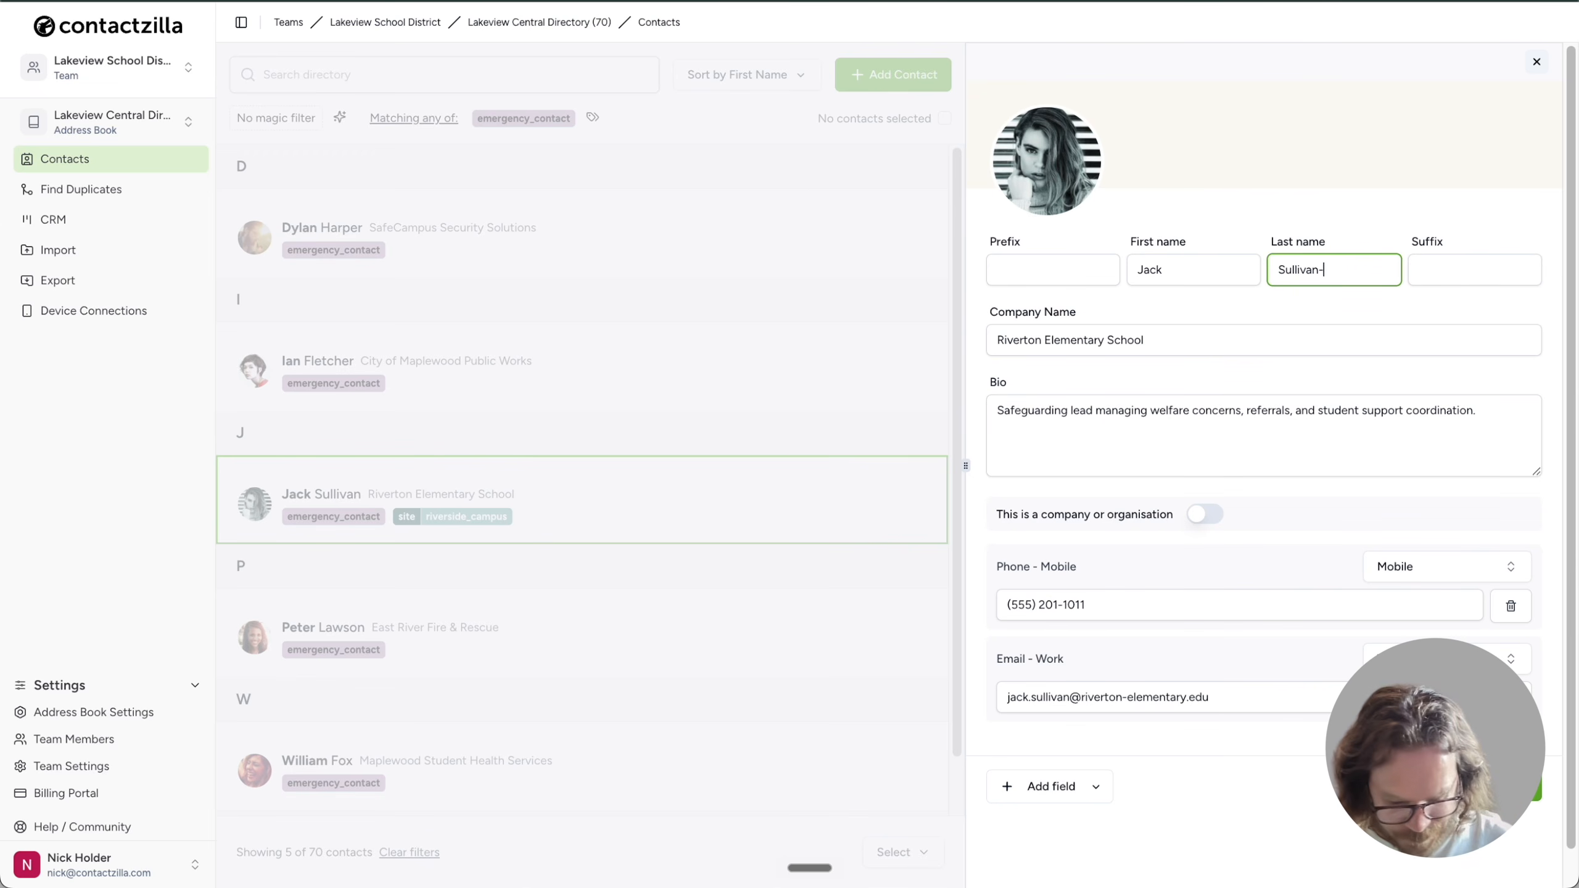
text(XYZ)
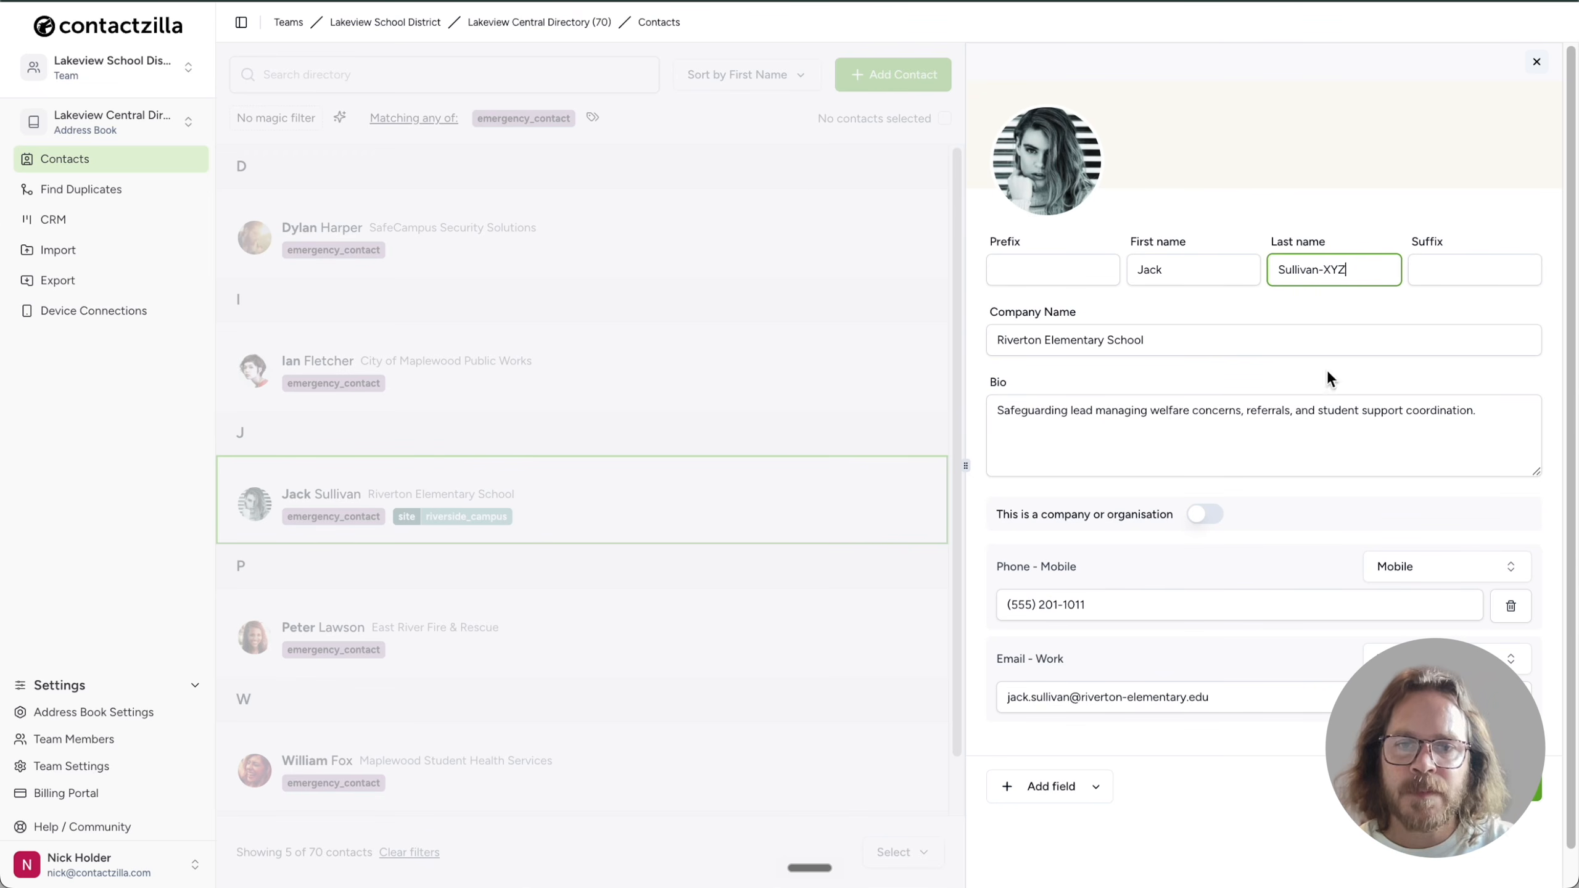
click(1525, 793)
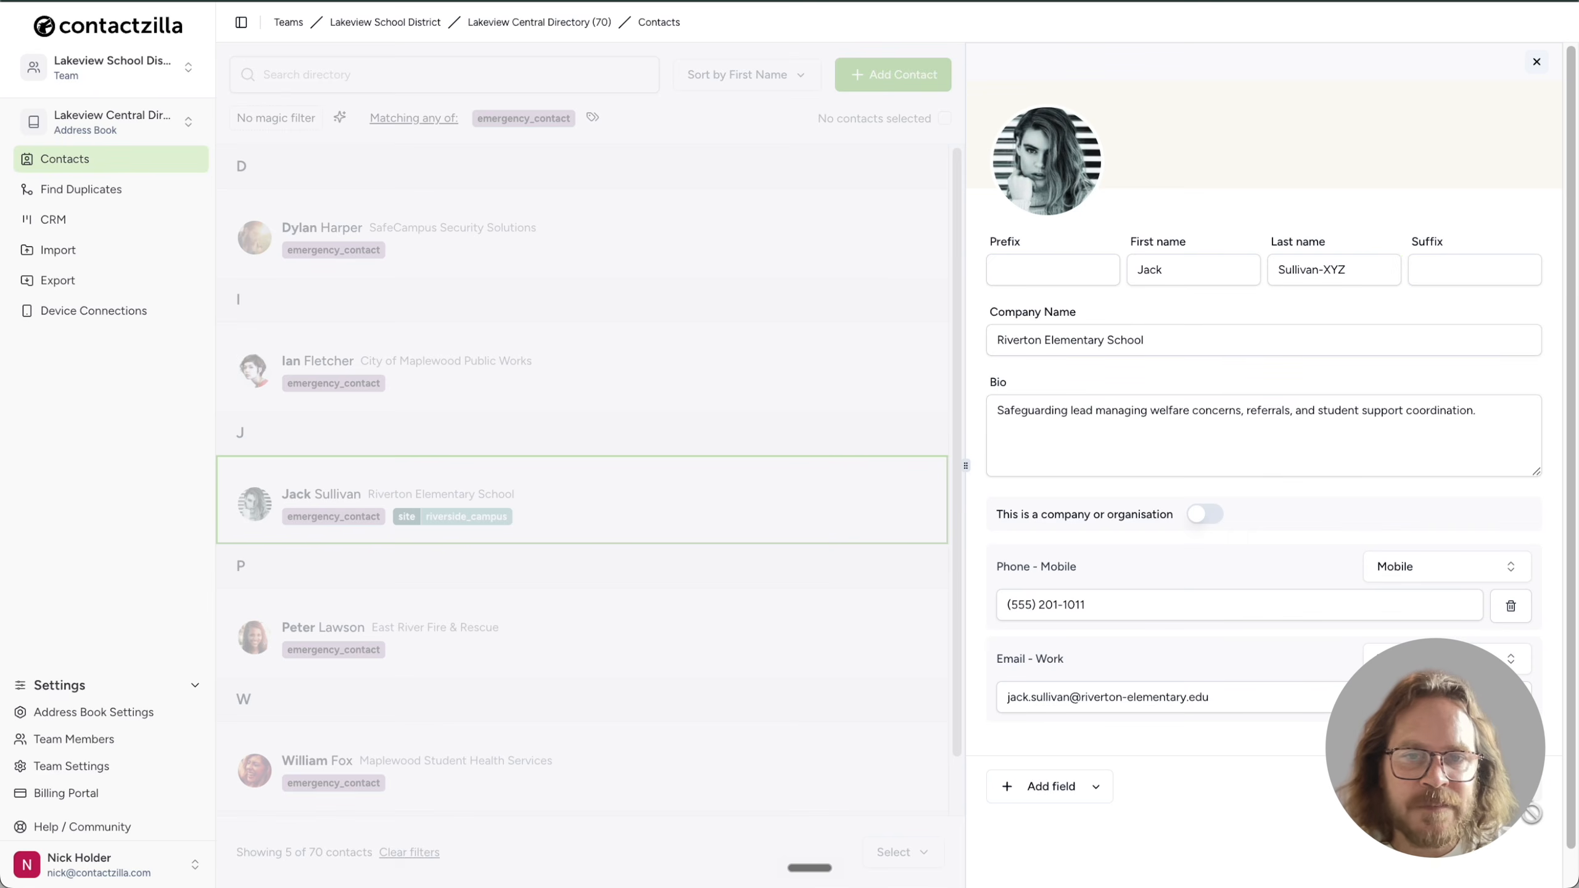